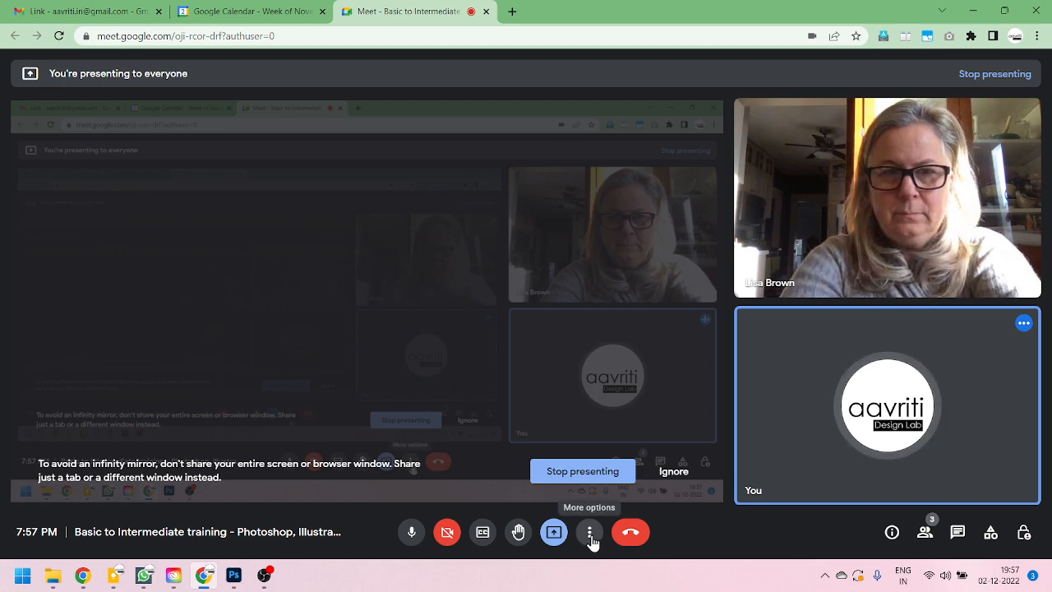
Step: Change the meeting layout to Spotlight and close the layout settings
click(590, 534)
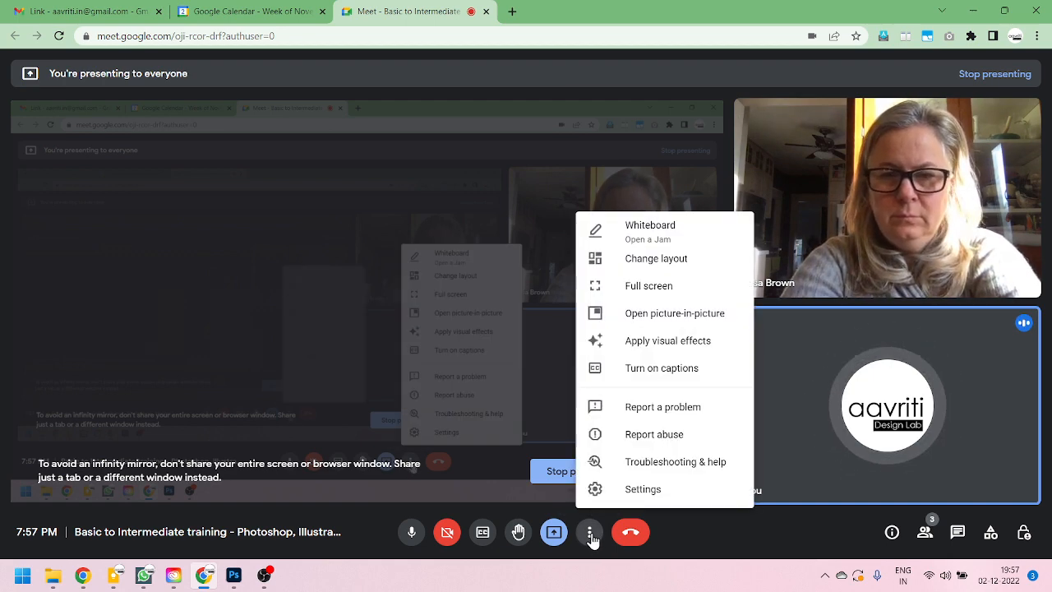
click(672, 261)
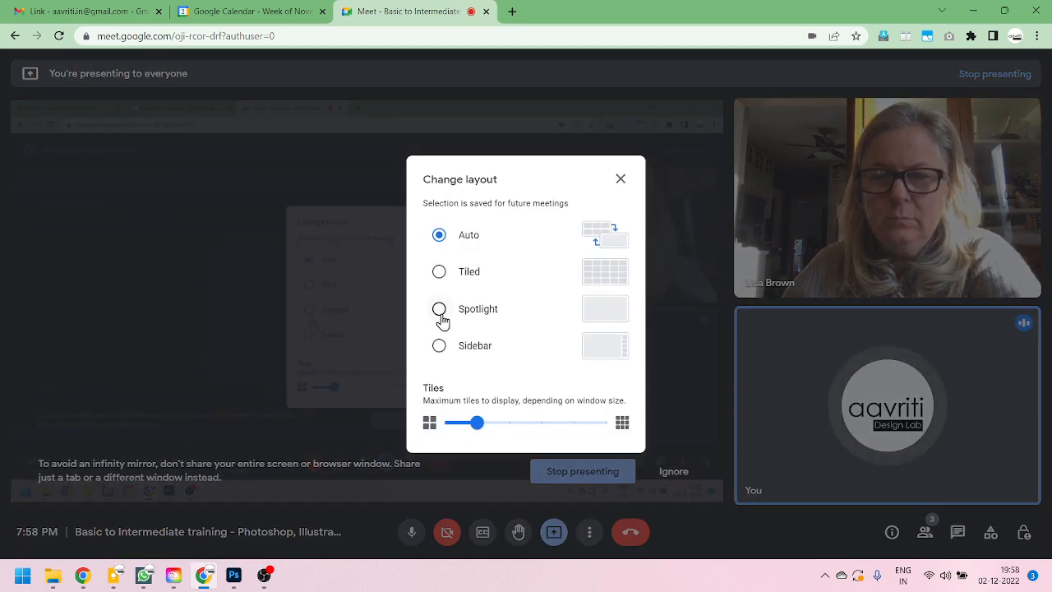
click(439, 311)
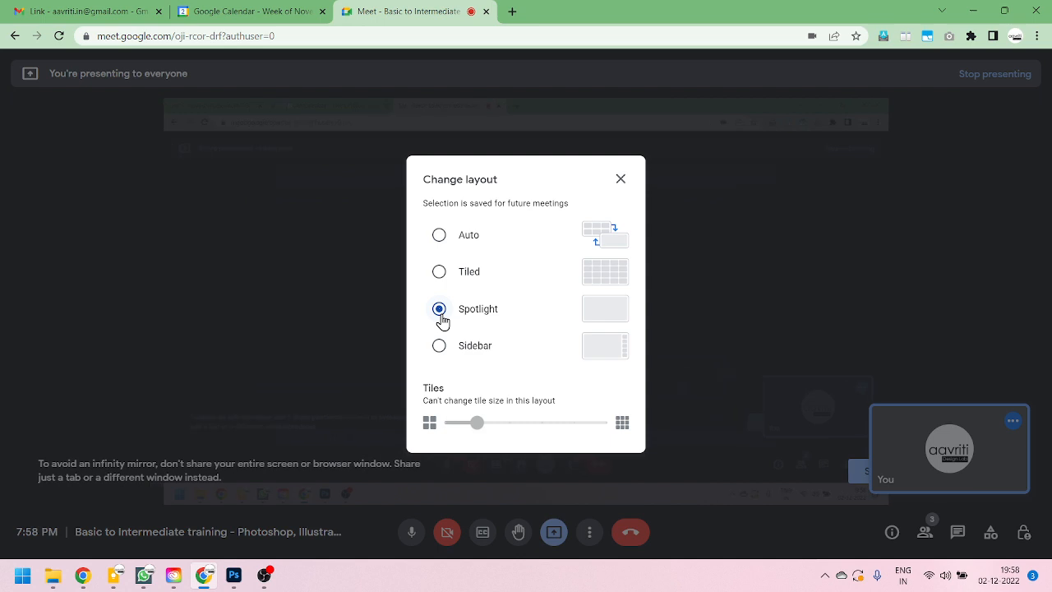
click(622, 180)
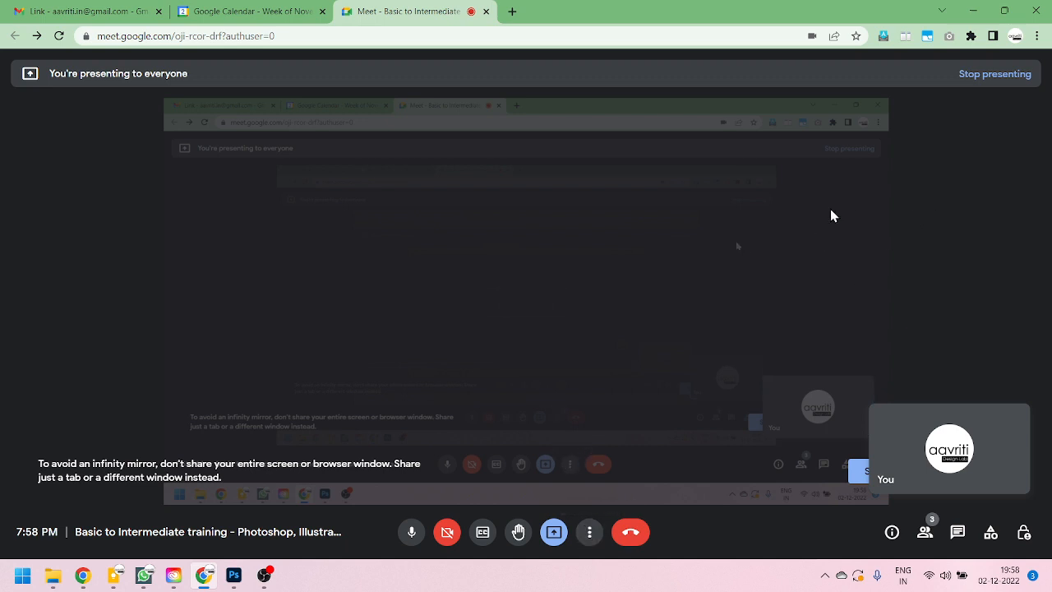
click(590, 532)
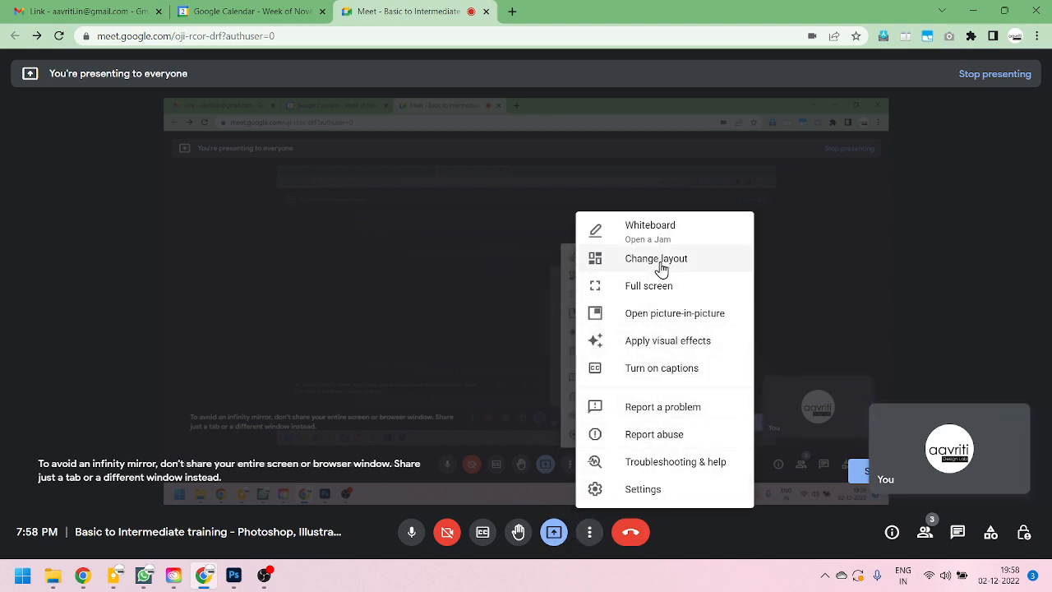
click(234, 575)
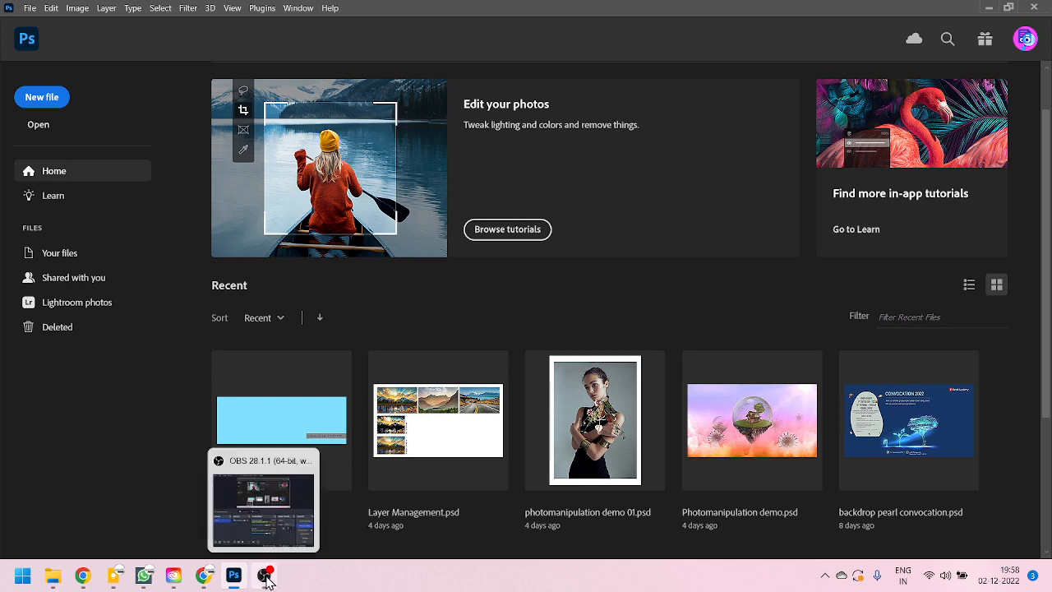
mouse_move(204, 580)
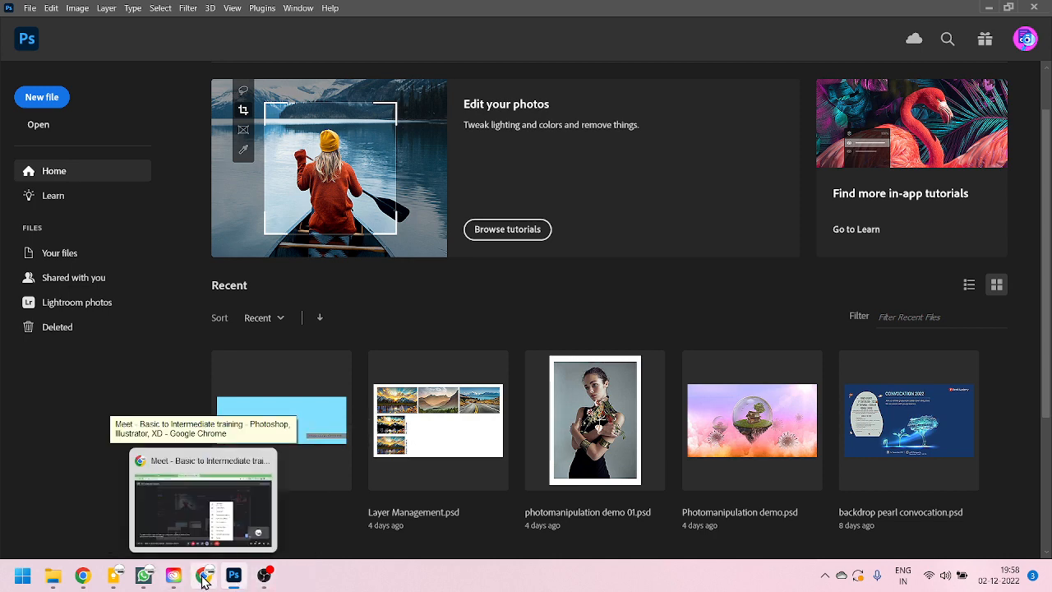
click(202, 485)
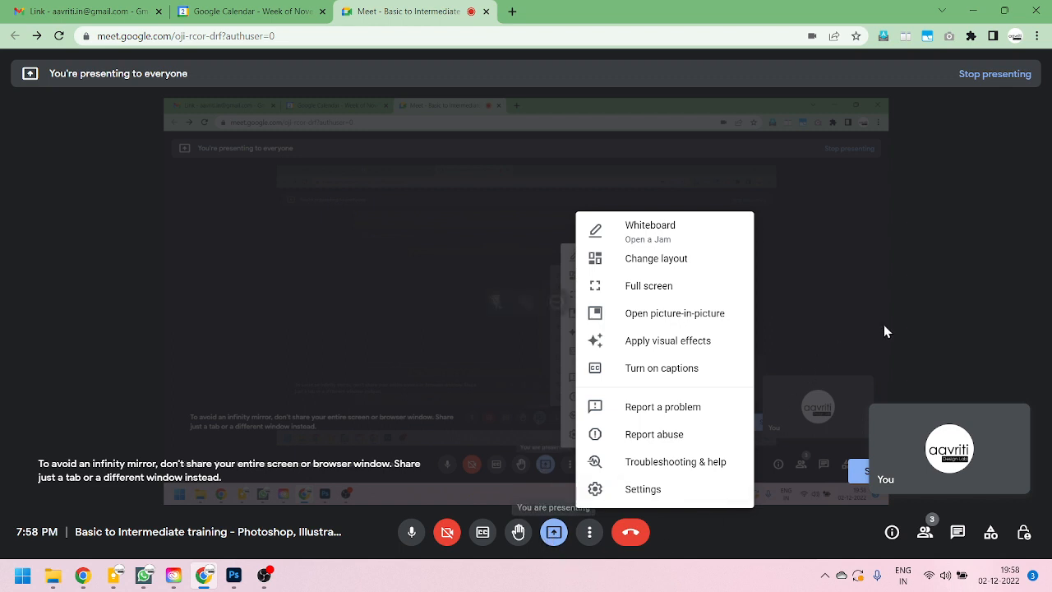
Step: Check the list of people in the call and close it again
click(915, 411)
click(925, 533)
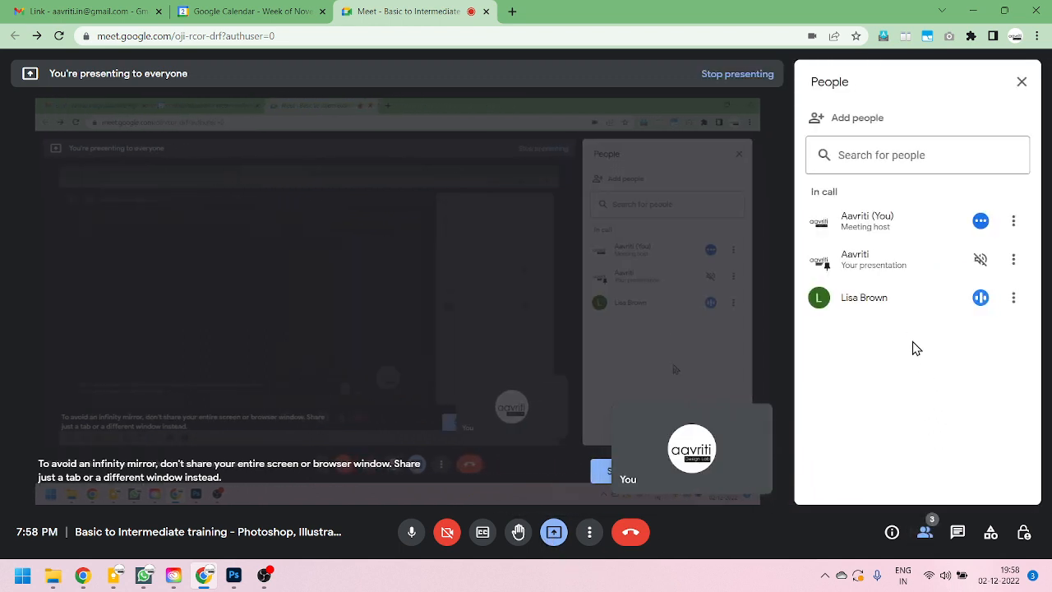
click(1024, 81)
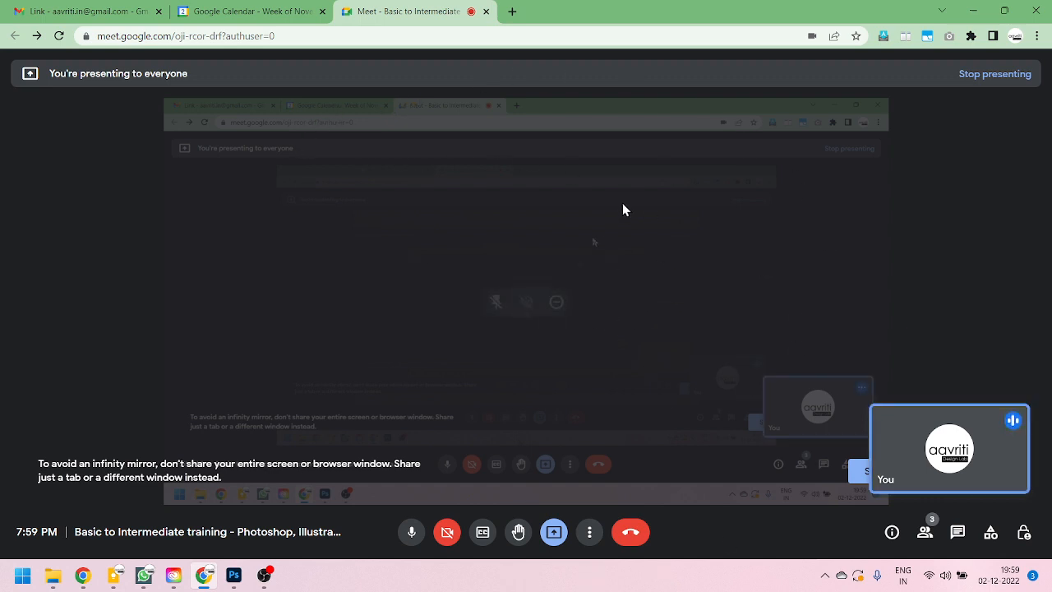
right_click(794, 238)
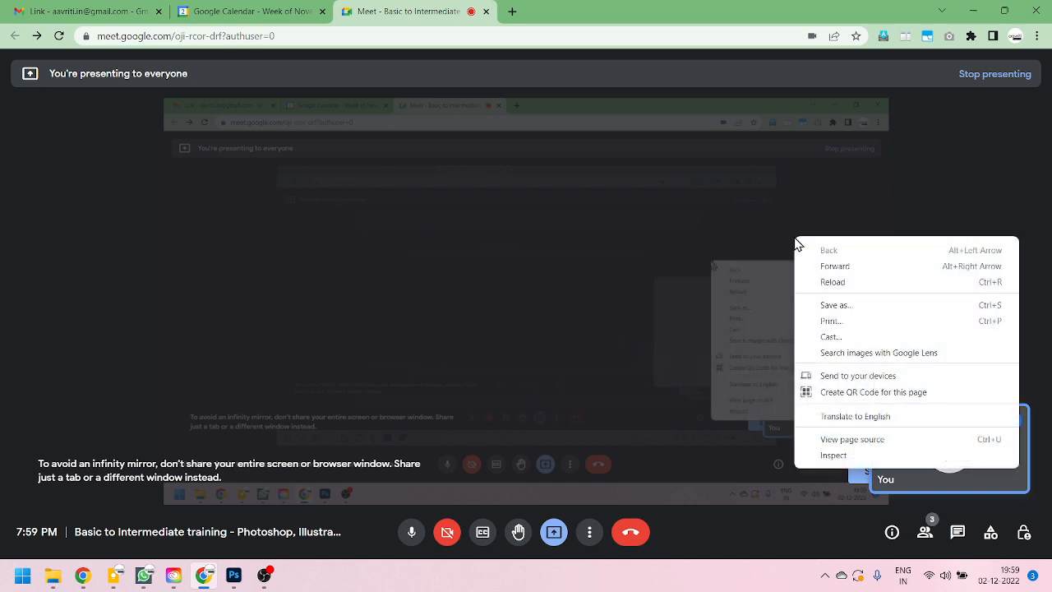
click(871, 210)
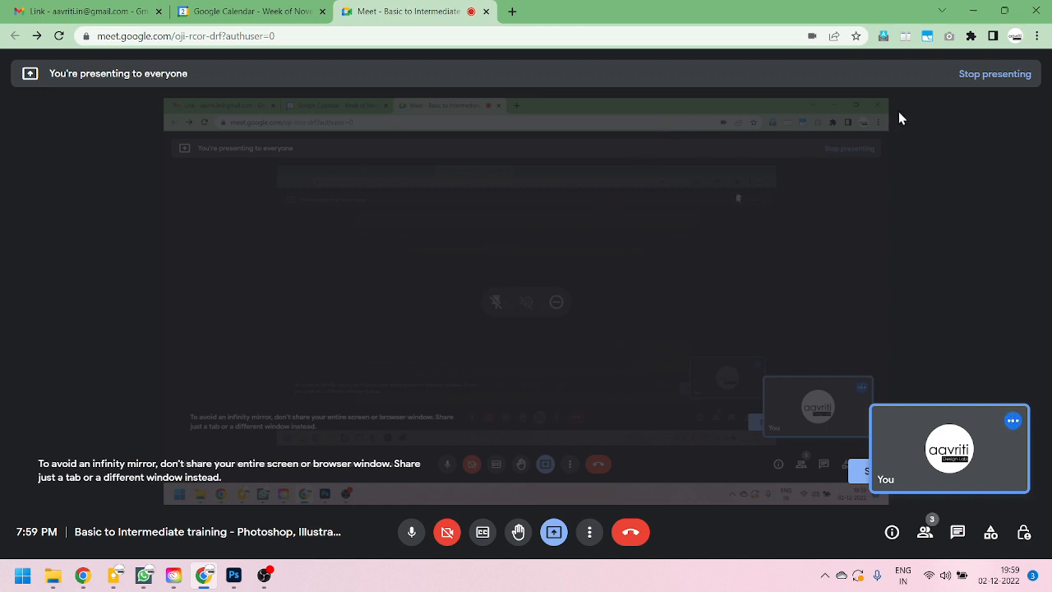
click(1037, 36)
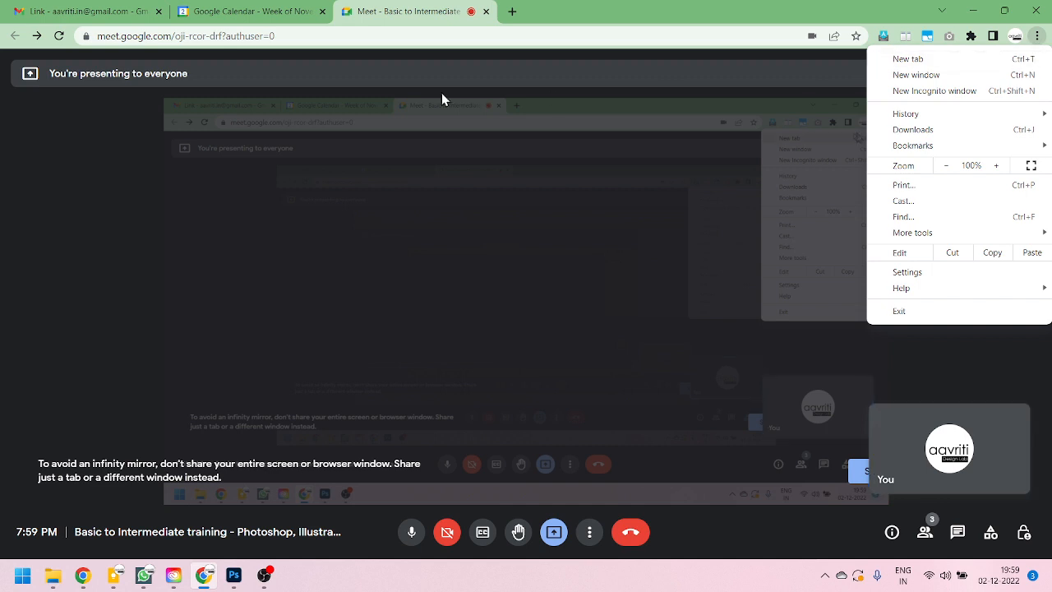
click(415, 24)
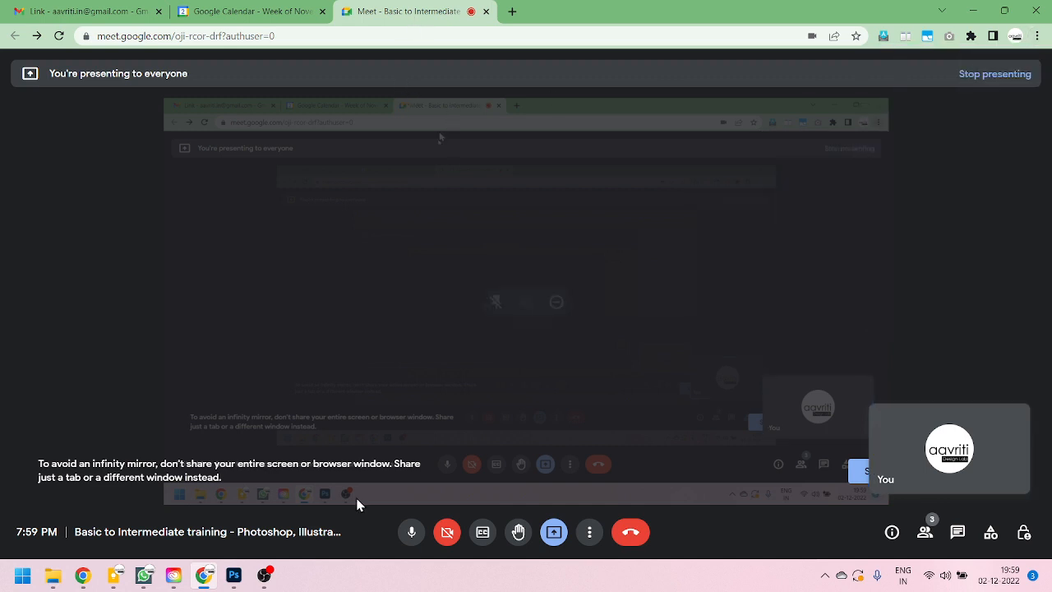
Step: Switch to Photoshop and create a new document from the recent A4 preset, 210 x 297 mm at 300 ppi
click(233, 574)
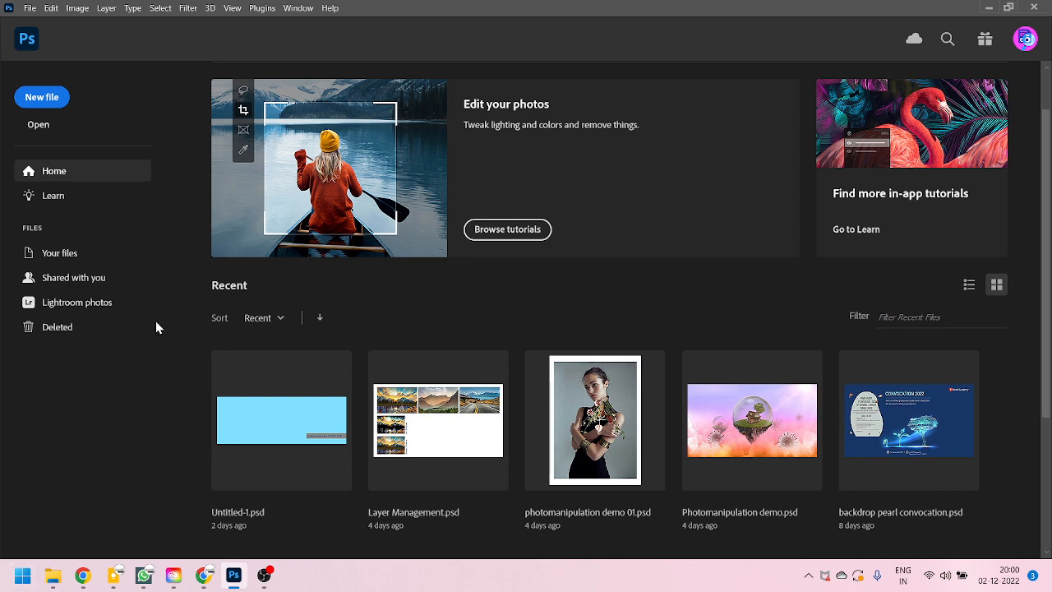
click(42, 100)
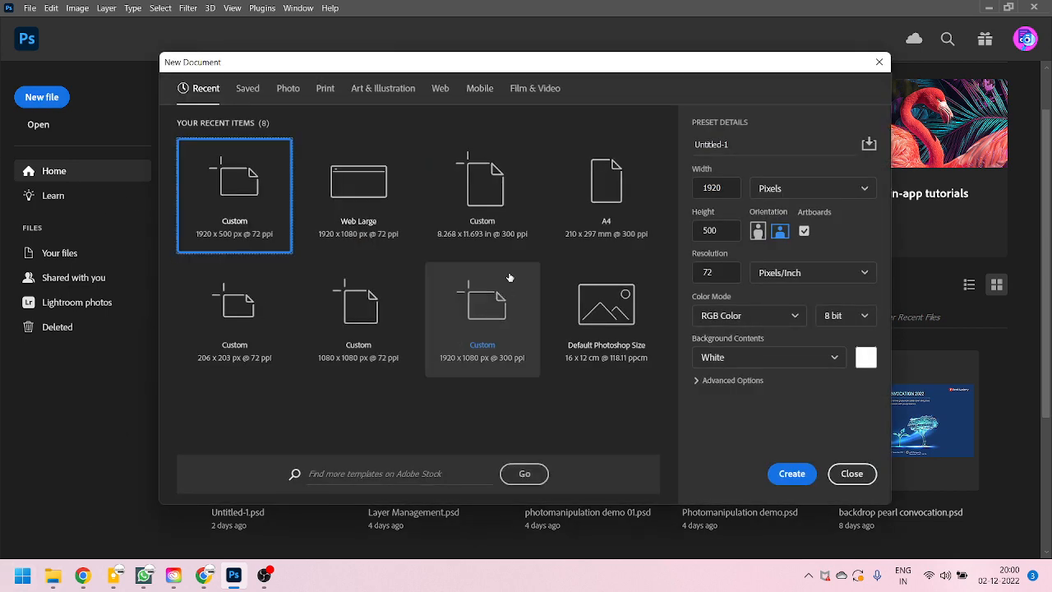
click(609, 199)
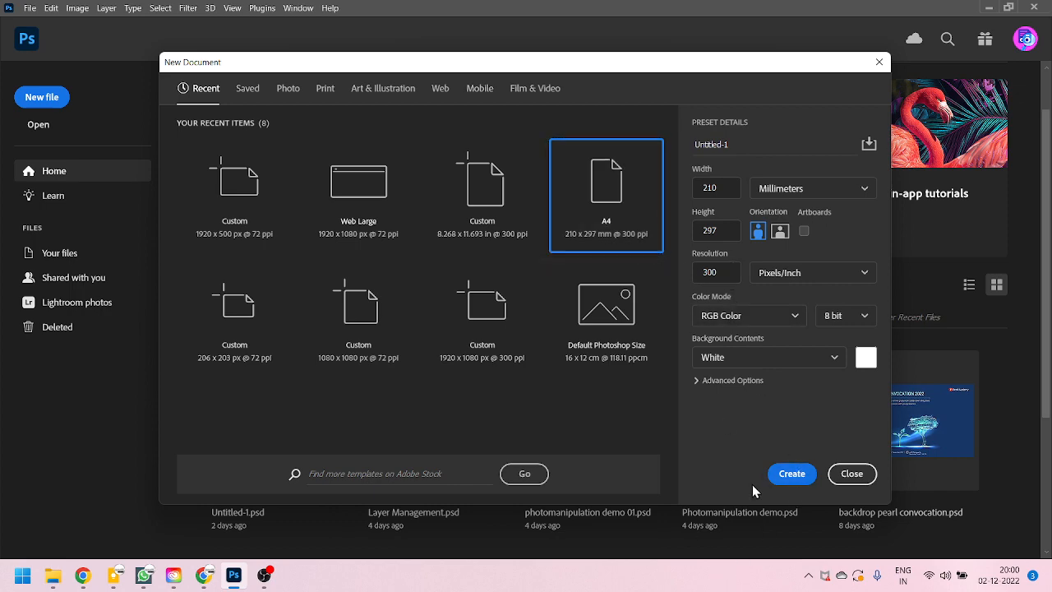
click(785, 475)
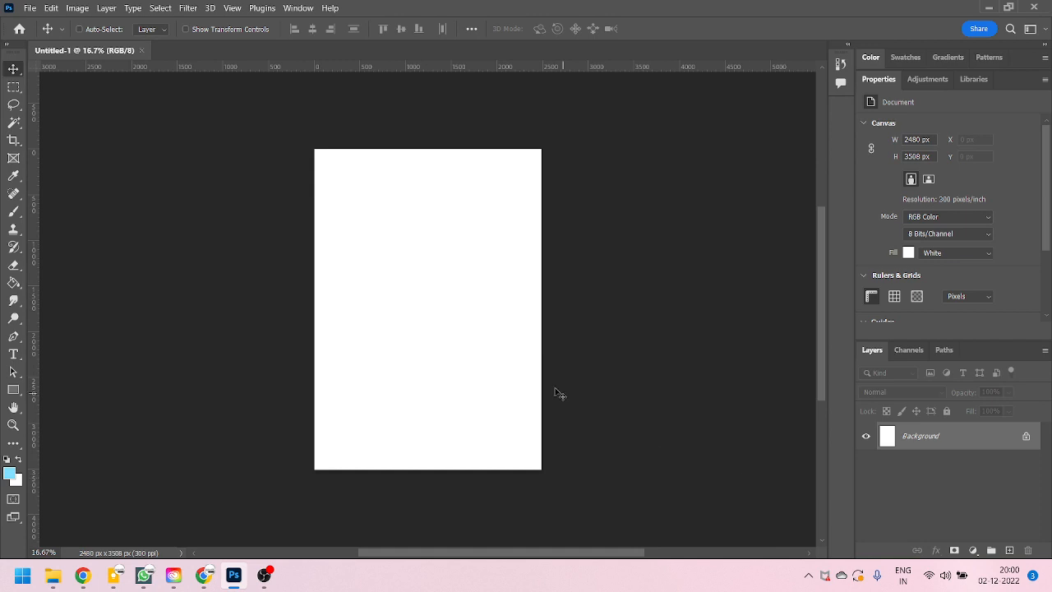
Step: Add a new layer and draw a circular Elliptical Marquee selection about 1045 px across in the upper middle of the page
scroll(400, 284, up, 3)
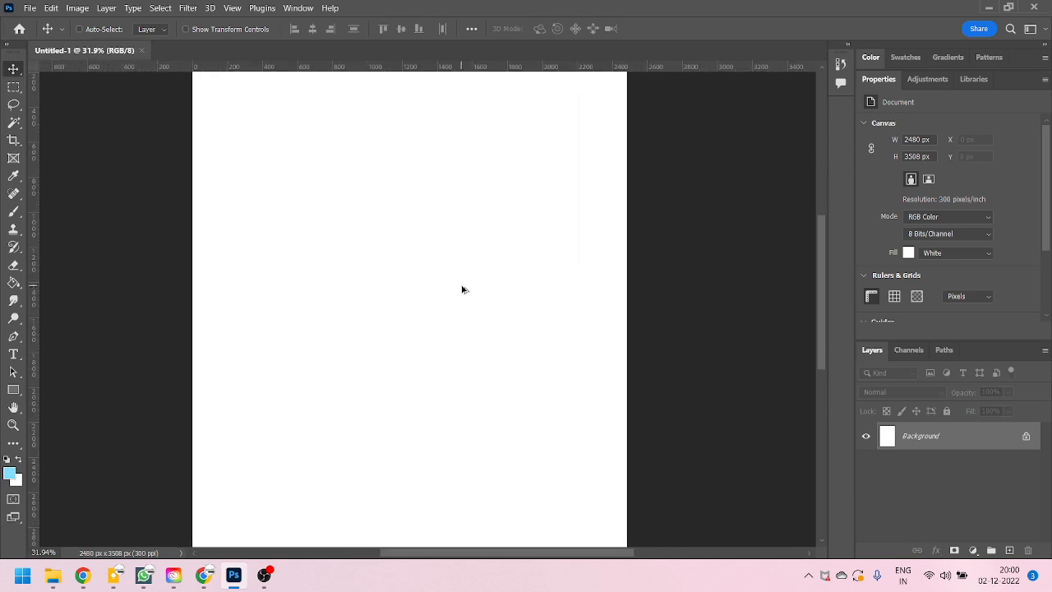
scroll(462, 289, up, 1)
scroll(359, 230, down, 1)
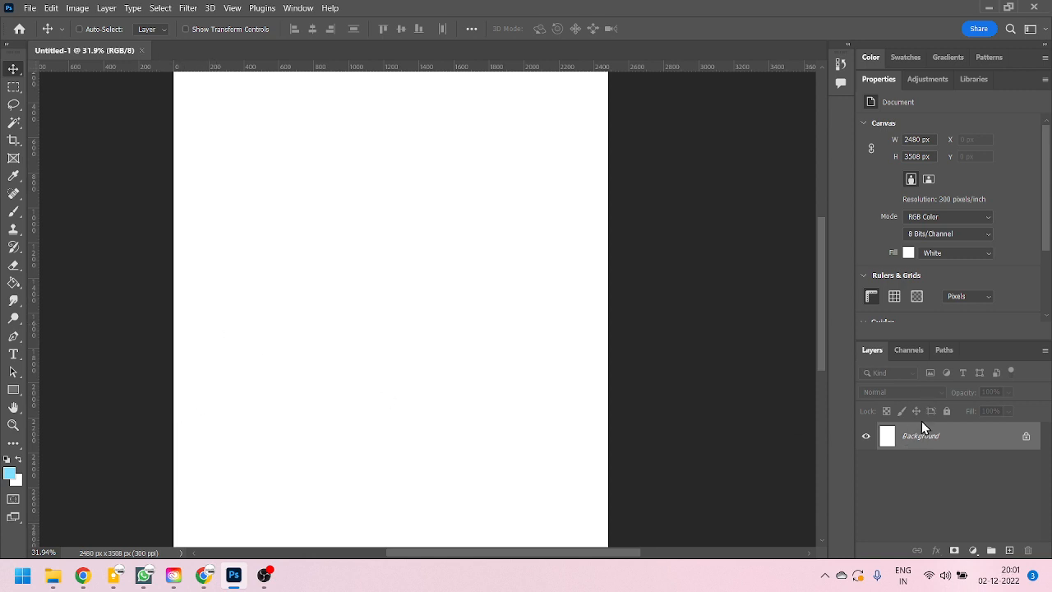
click(1009, 550)
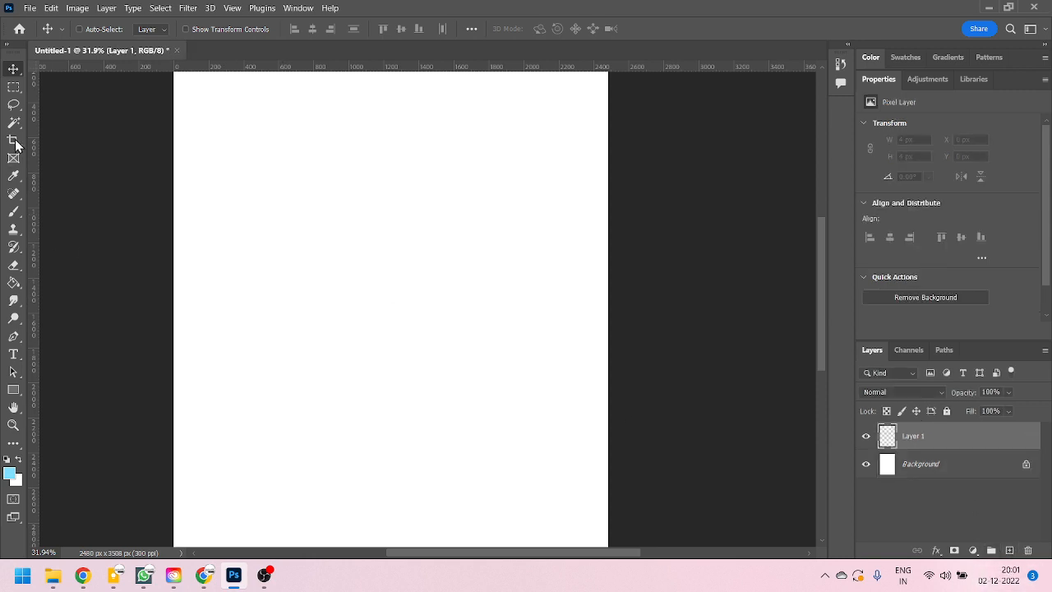
click(11, 89)
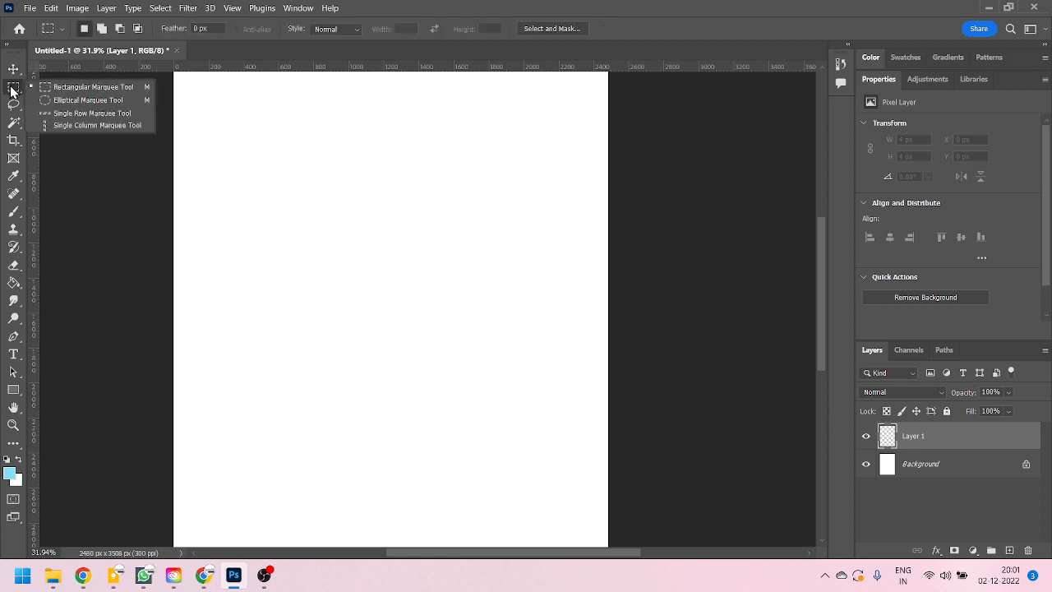
click(52, 100)
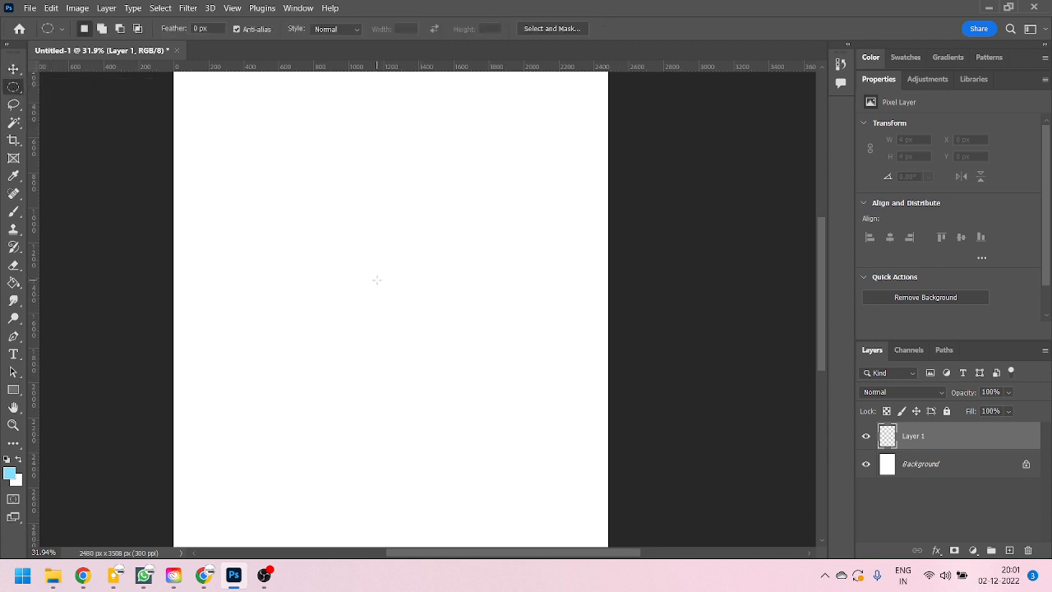
drag(382, 278, 470, 444)
drag(478, 453, 478, 456)
key(alt+space)
key(Escape)
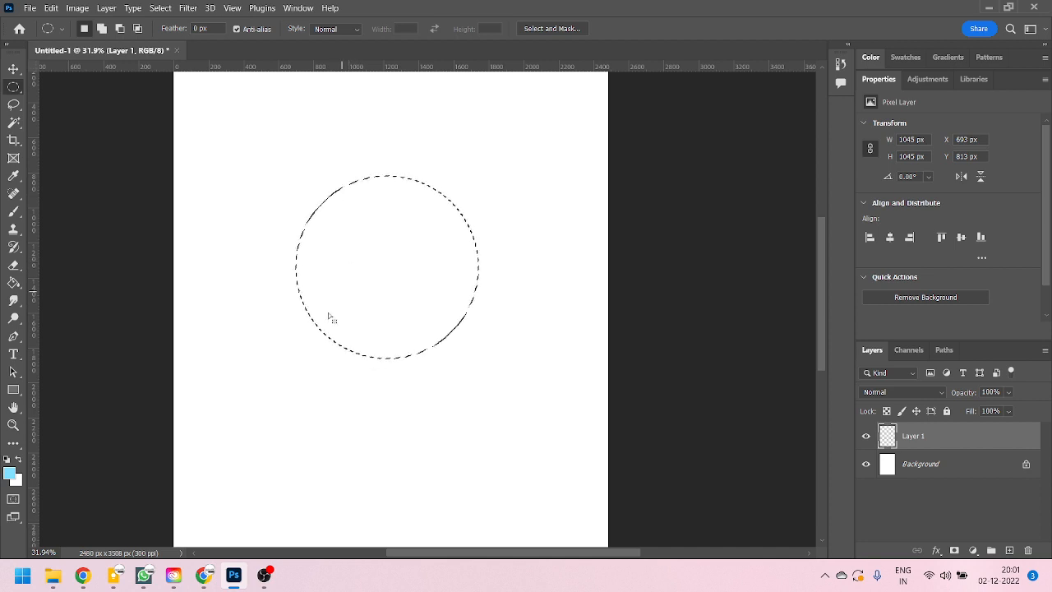
Step: Set the foreground color to 5ad6ff, fill the circular selection on the new layer with it, deselect, and return to the Move tool
click(9, 473)
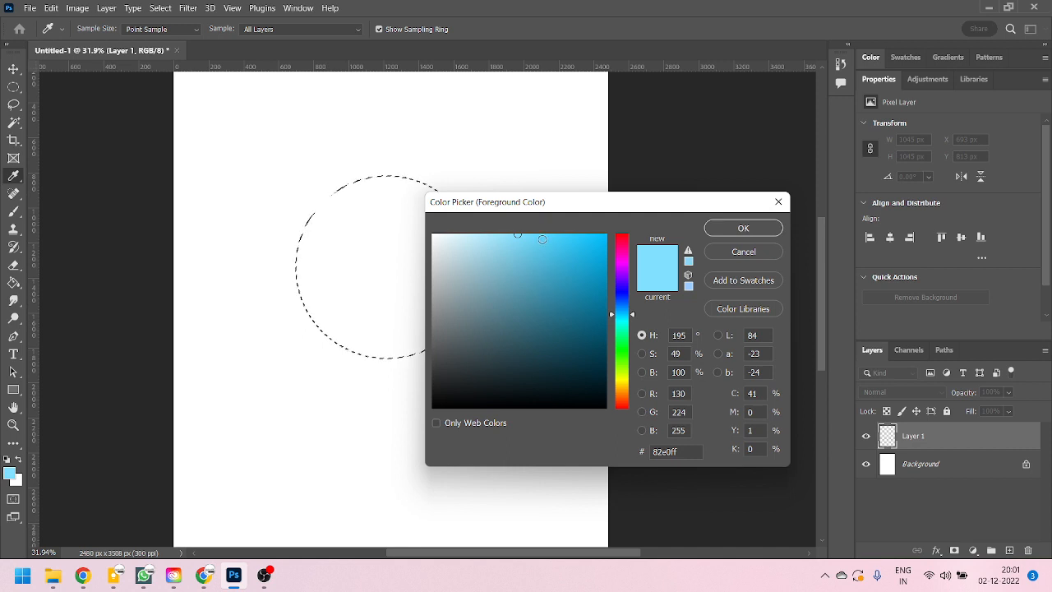
click(545, 232)
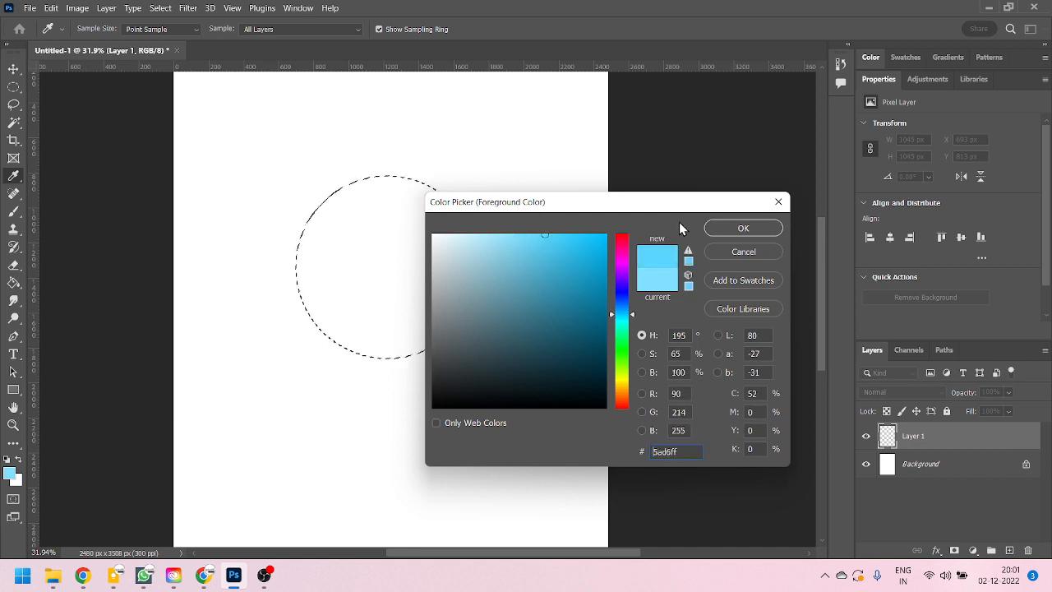
click(735, 228)
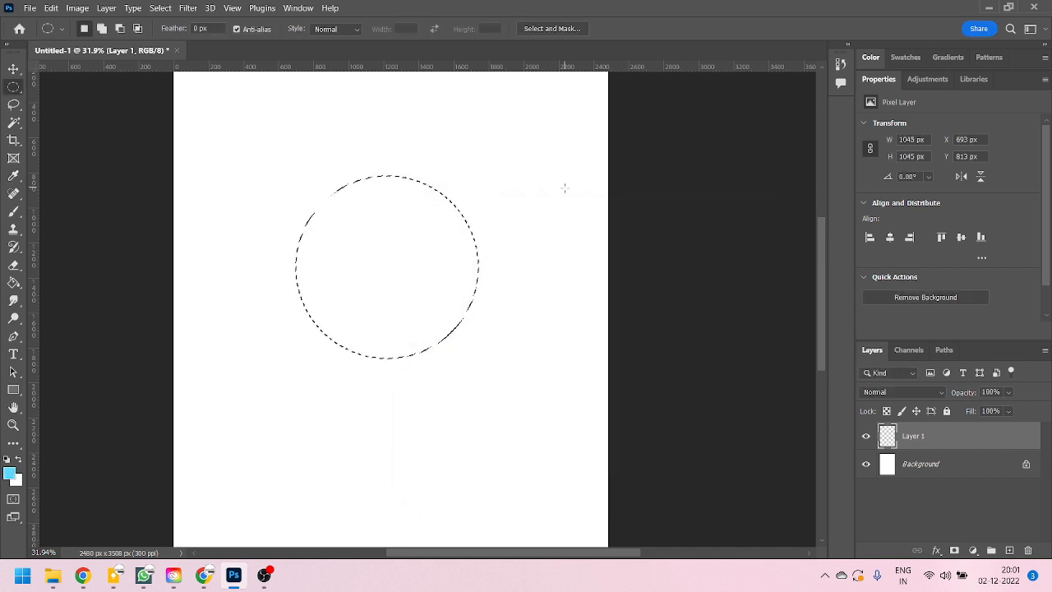
key(alt)
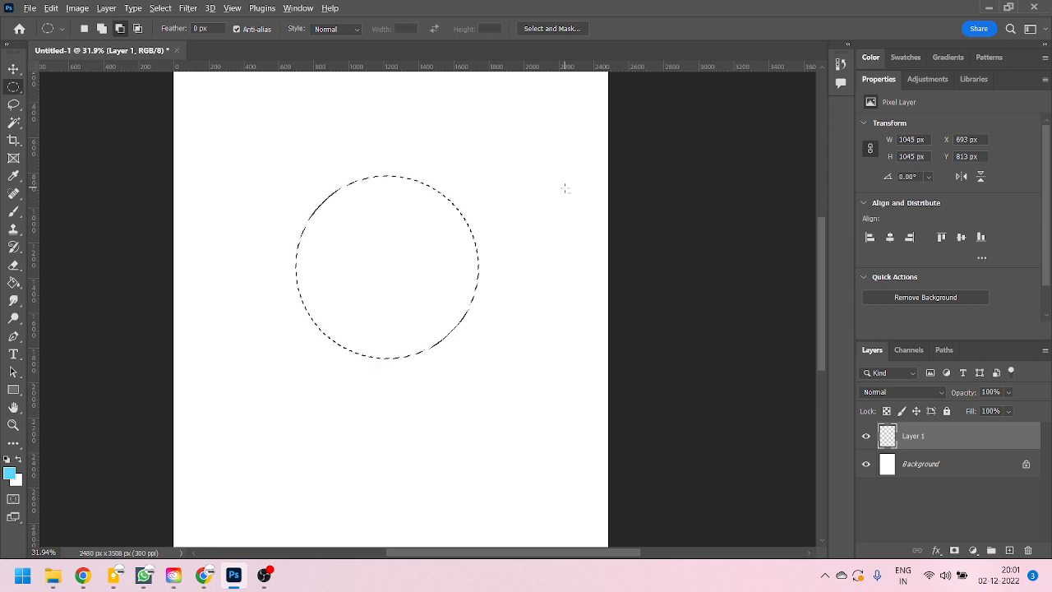
key(alt+BackSpace)
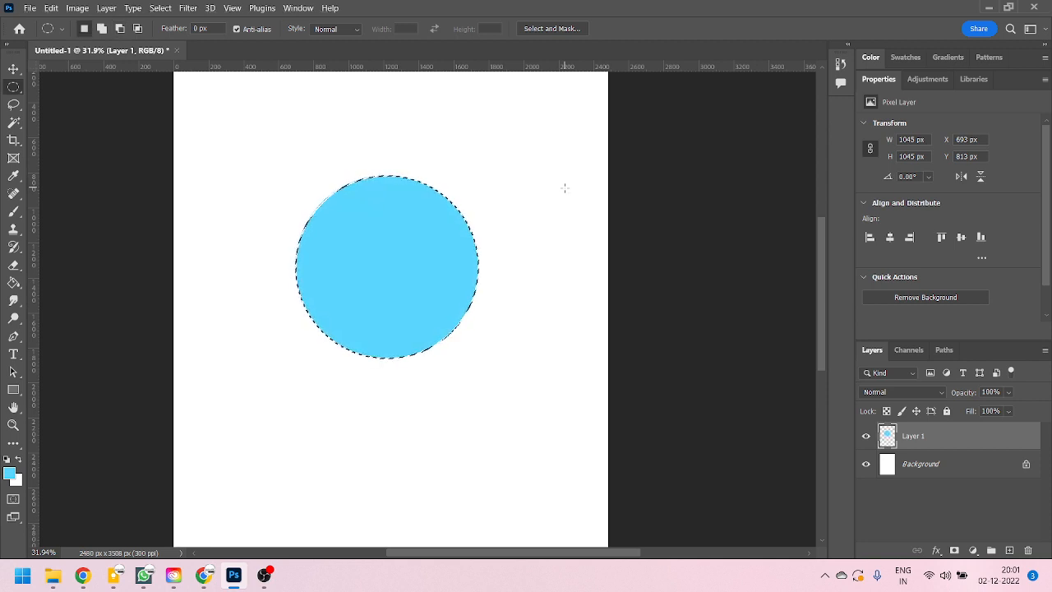
key(ctrl+d)
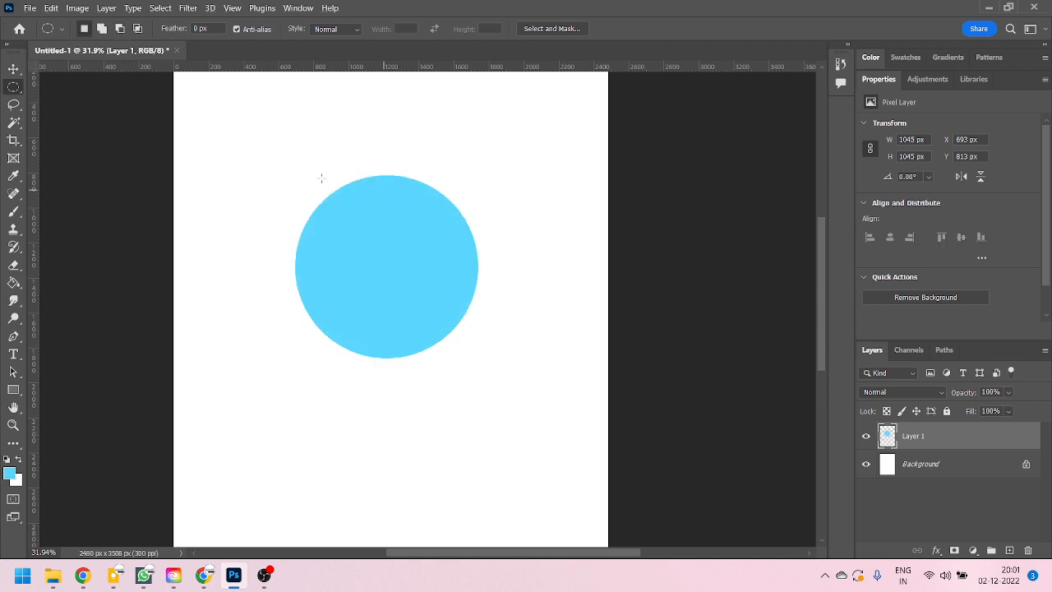
click(13, 68)
scroll(362, 223, up, 1)
scroll(362, 224, up, 1)
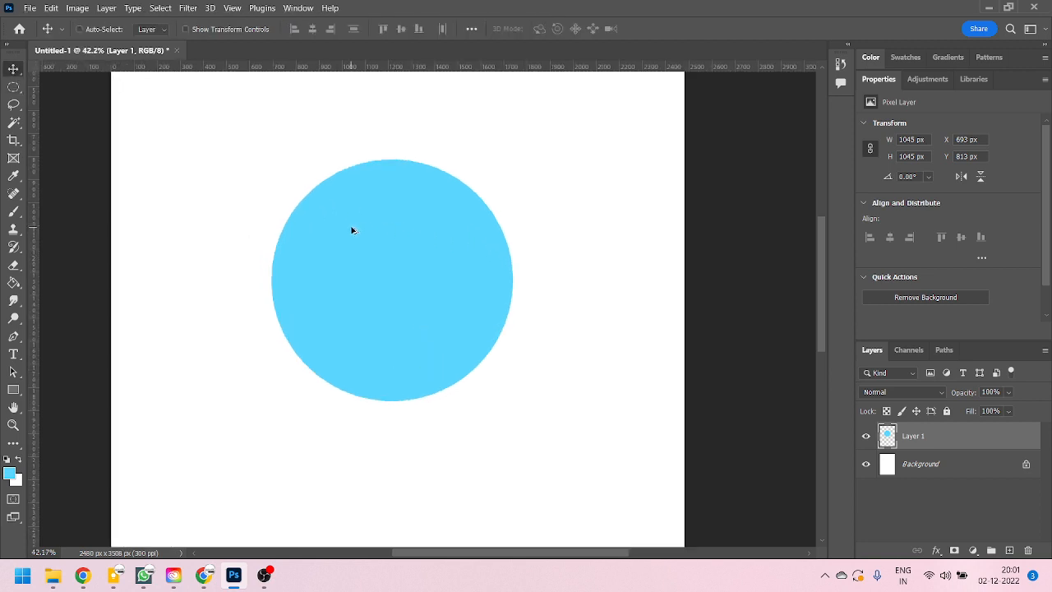
scroll(352, 228, up, 1)
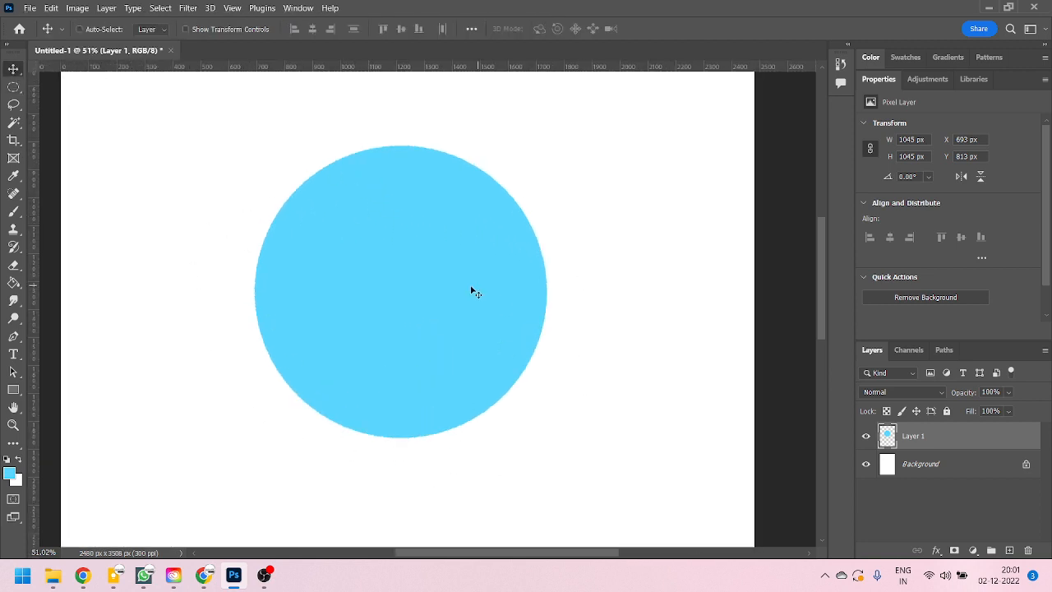
scroll(446, 288, down, 1)
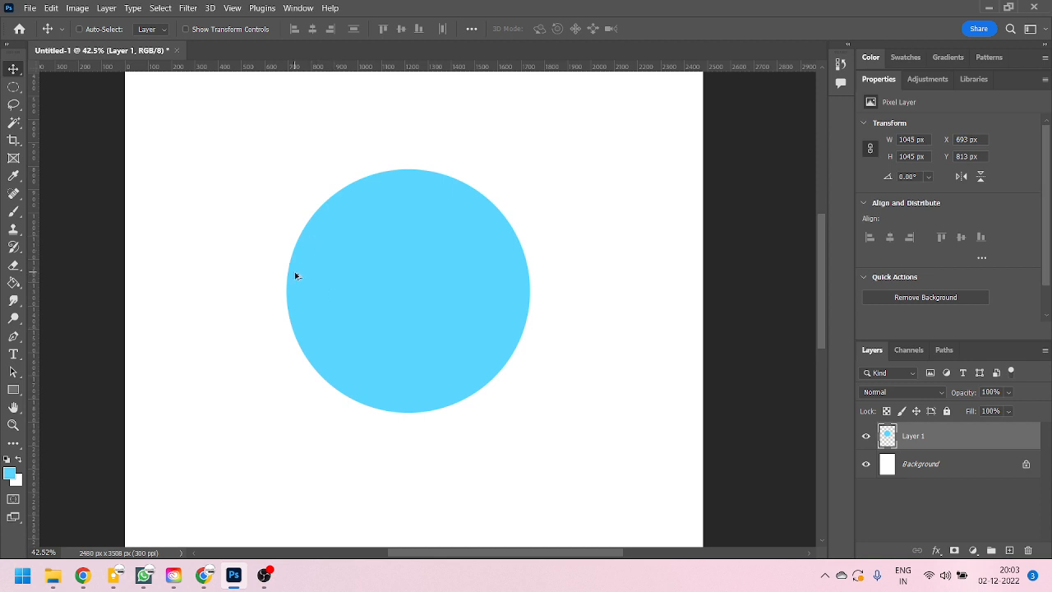
scroll(293, 288, down, 2)
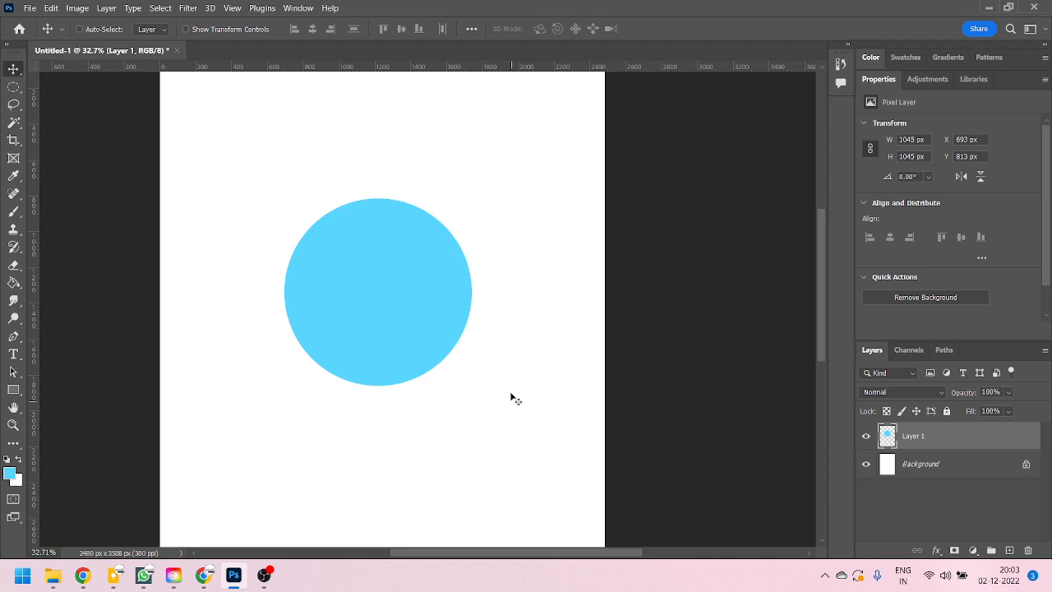
scroll(381, 241, up, 1)
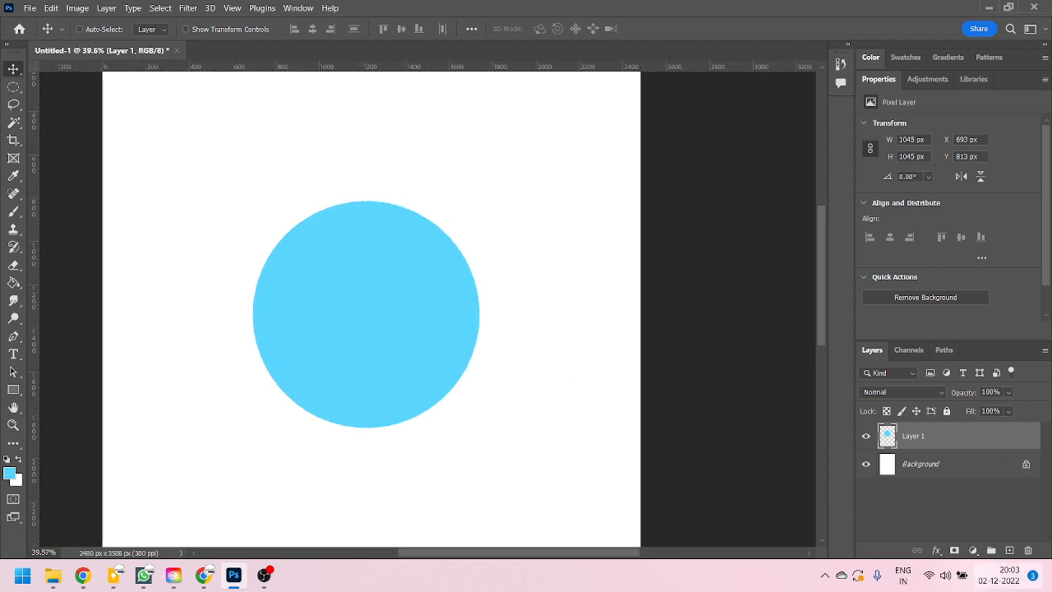
Step: Add two new layers above the circle's layer and rename the lower one Shadow
click(1010, 552)
click(1009, 552)
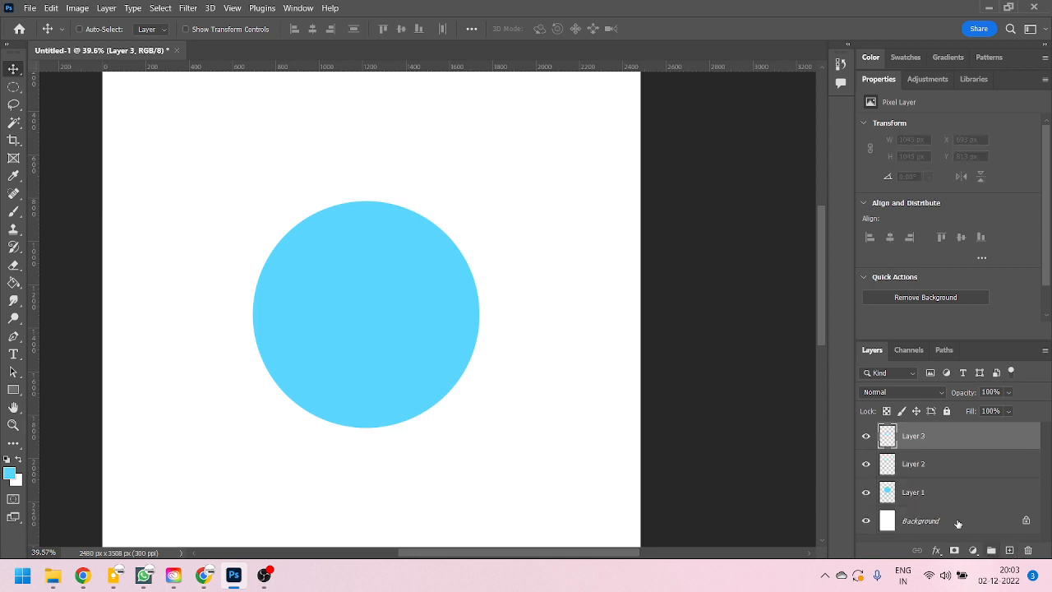
double_click(919, 464)
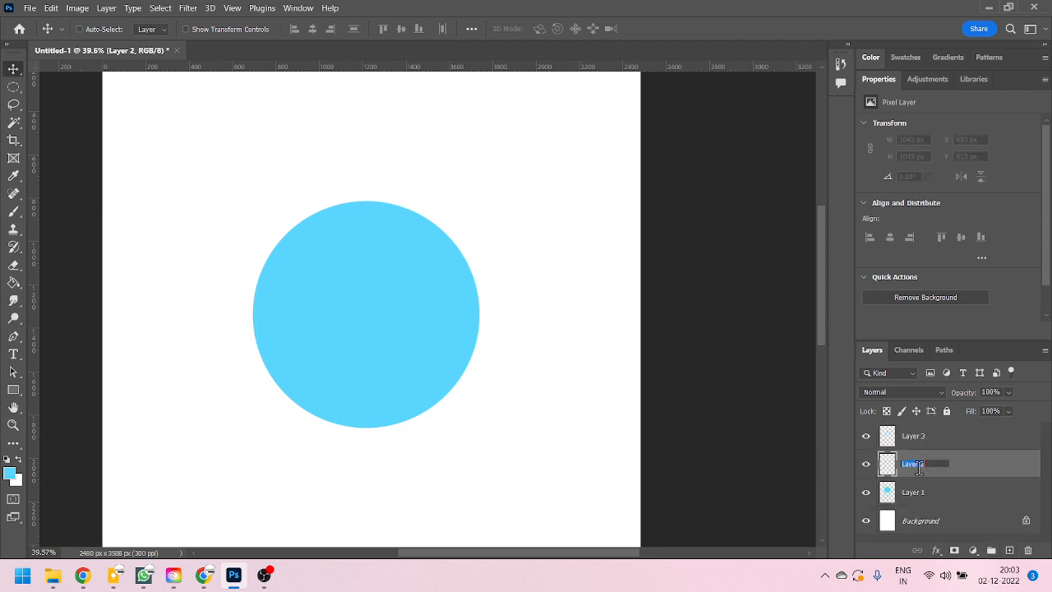
text(Shdow)
key(BackSpace)
key(BackSpace)
key(BackSpace)
text(adow)
key(Return)
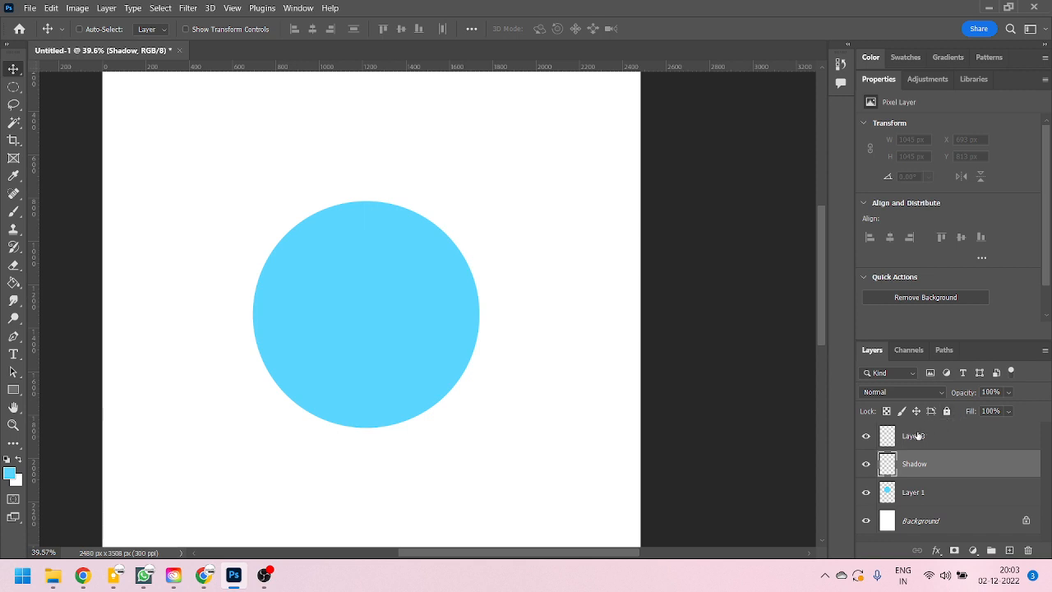
Step: Rename the topmost new layer as HIghlight
double_click(918, 436)
text(HIghlight)
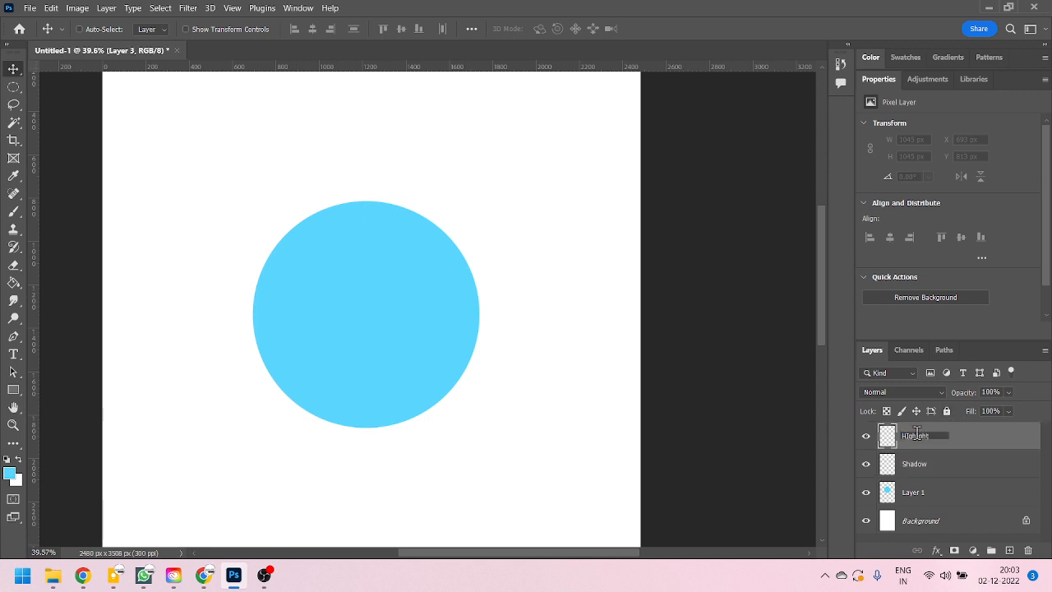
key(Return)
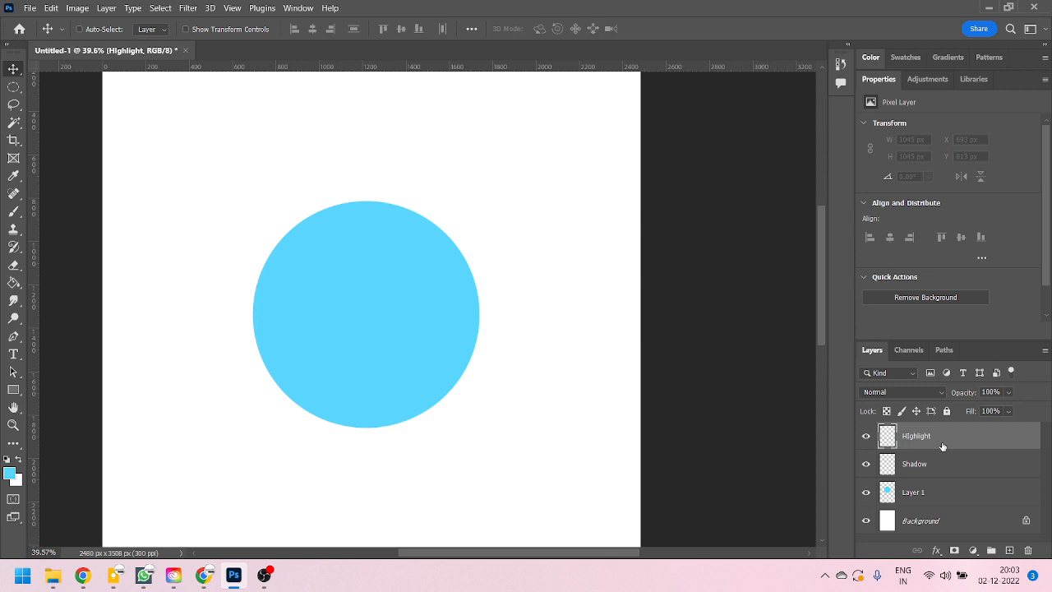
Step: Make the Shadow layer active, load the Layer 1 circle as a selection, and switch to the Brush tool
click(932, 466)
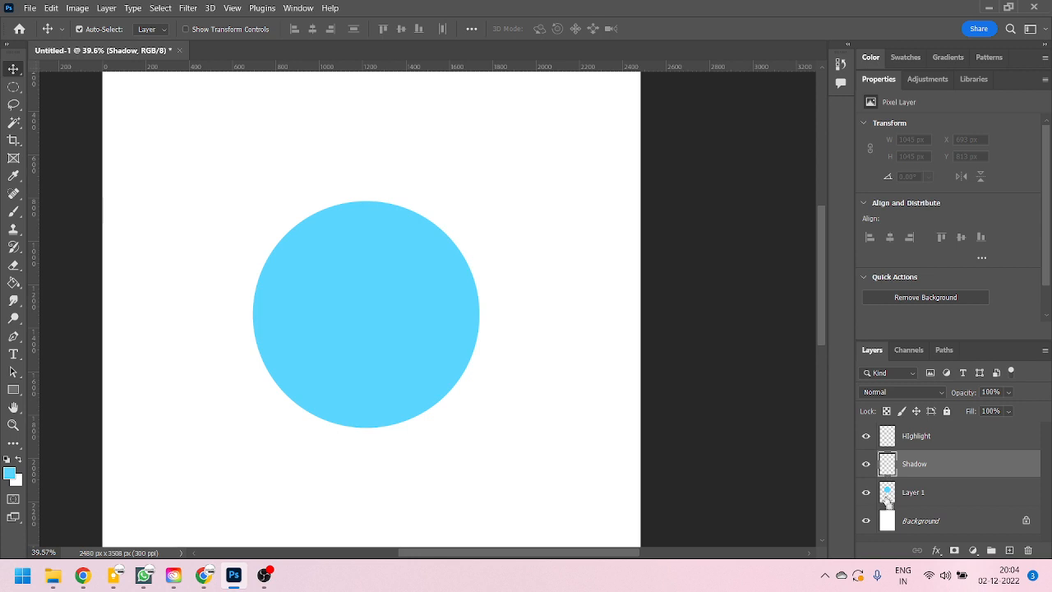
ctrl+click(889, 495)
ctrl+click(889, 497)
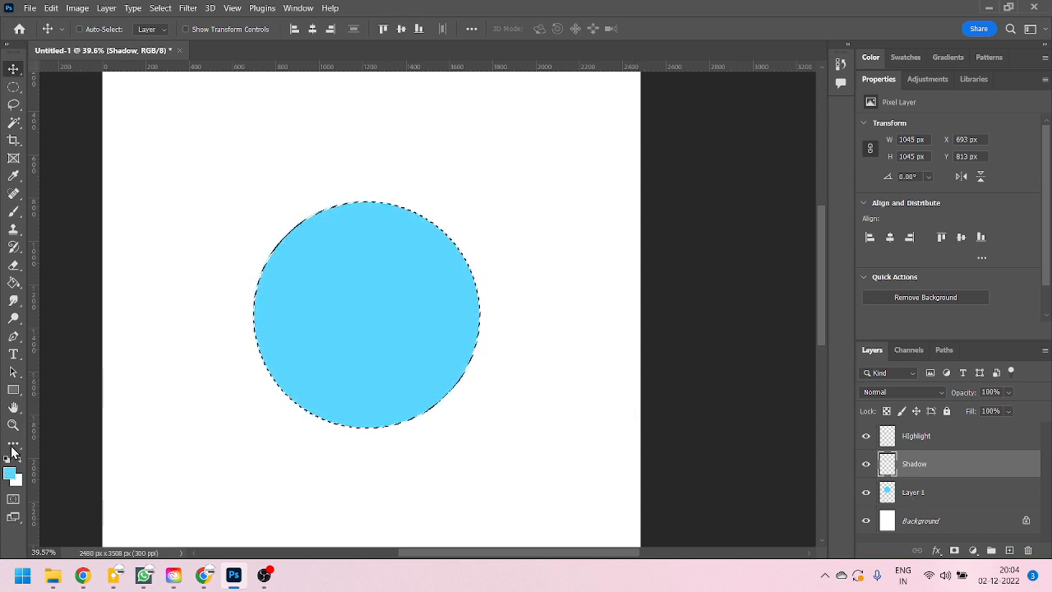
click(14, 211)
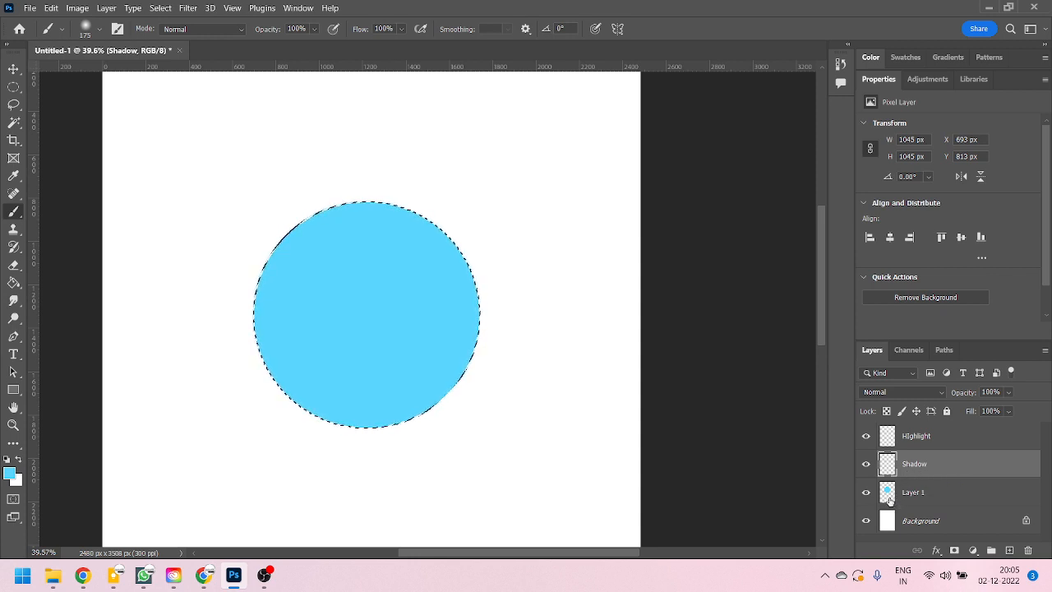
Step: Deselect, load the circle's outline from Layer 1 as a selection again, and make the Shadow layer active
key(ctrl+d)
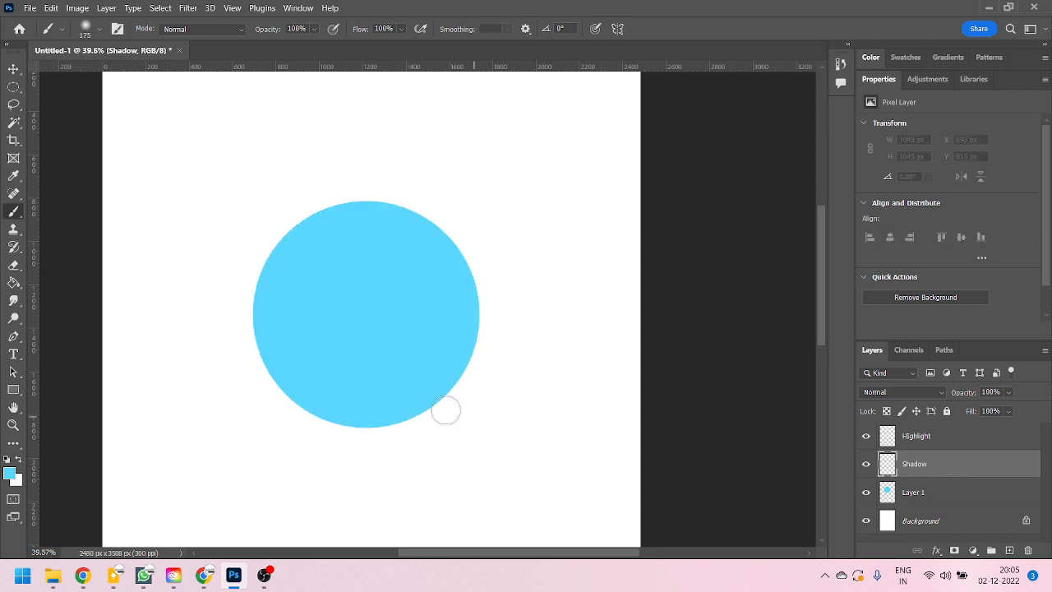
click(894, 498)
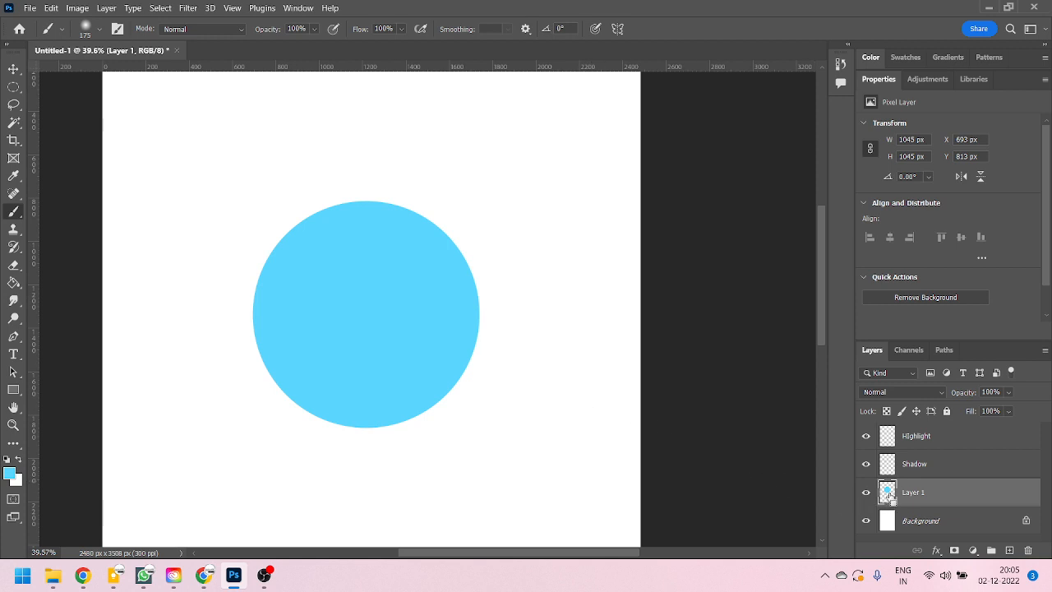
ctrl+click(945, 496)
click(941, 495)
ctrl+click(888, 496)
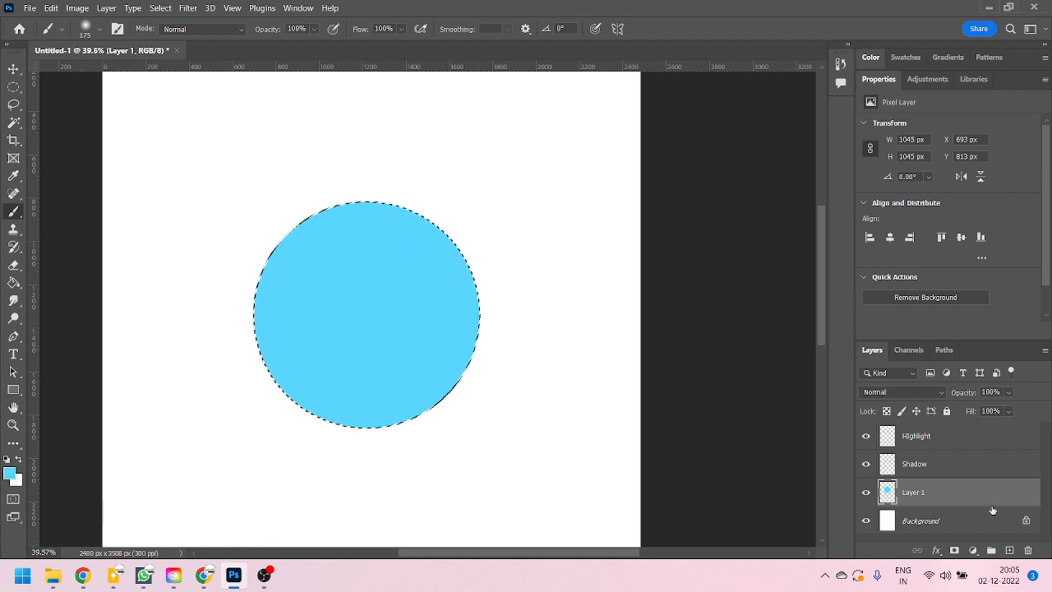
click(955, 470)
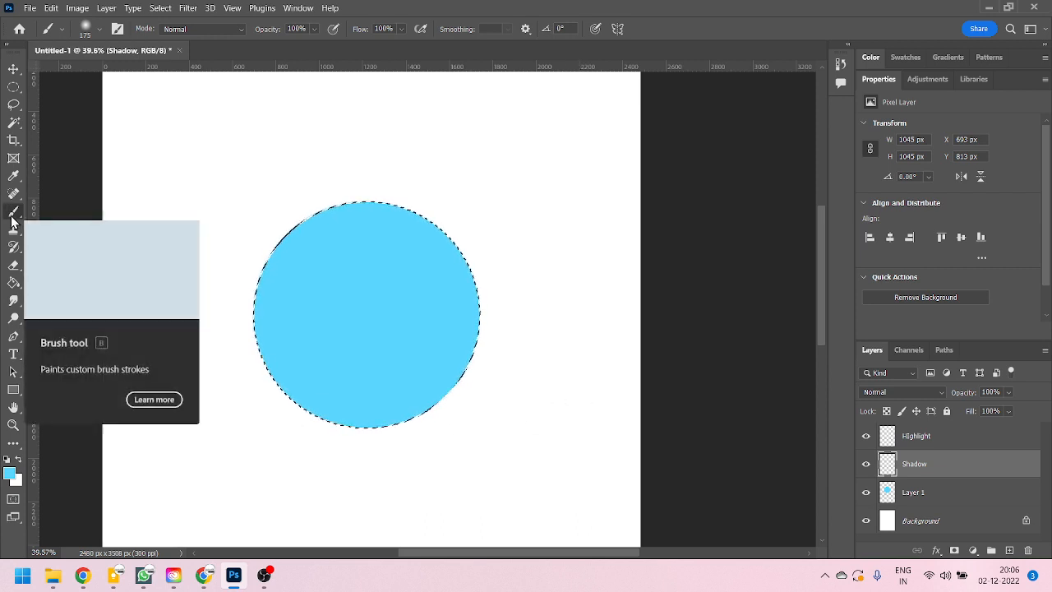
Step: Set the foreground color to the dark blue 012e3d for the shadow
click(11, 474)
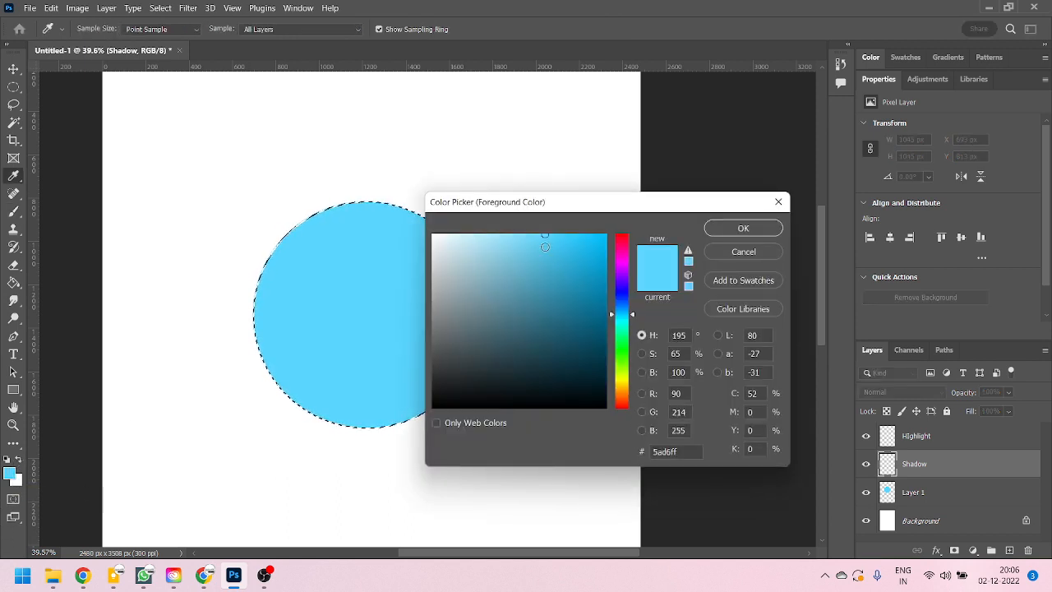
mouse_move(545, 247)
mouse_down()
mouse_move(549, 237)
mouse_move(587, 298)
mouse_move(587, 334)
mouse_move(602, 356)
mouse_up()
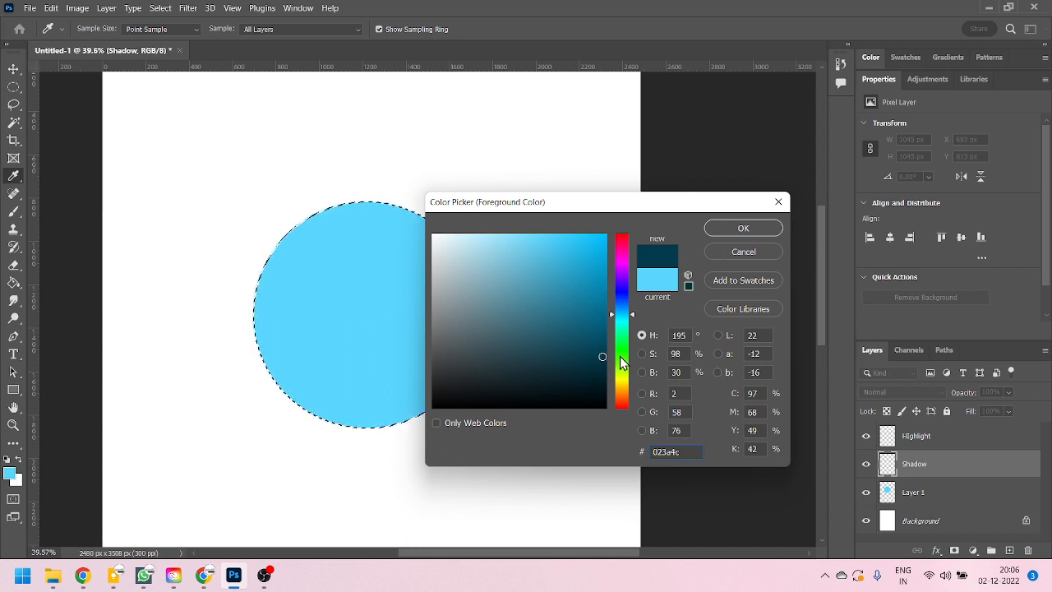
drag(609, 359, 605, 371)
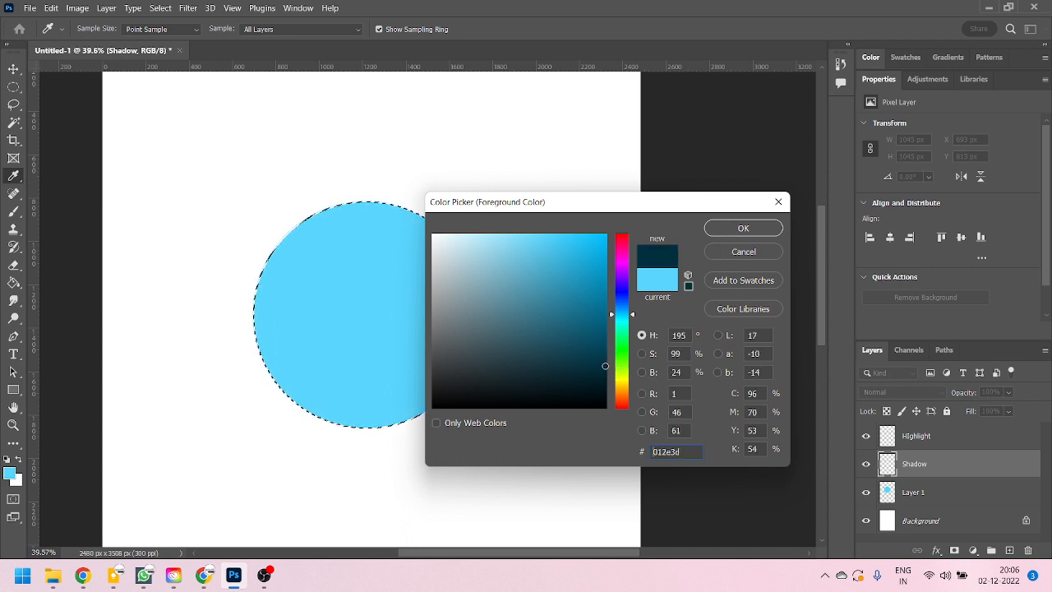
click(743, 228)
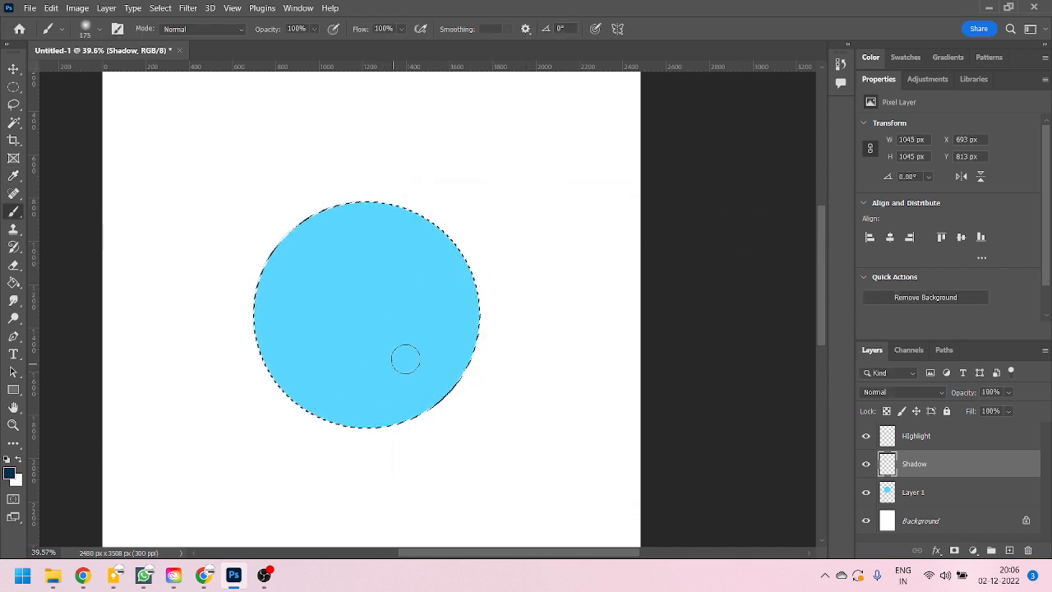
Step: Resize the brush to 500 px for painting inside the circle
key(bracketright)
key(bracketright)
key(bracketright)
key(bracketright)
key(bracketright)
key(bracketright)
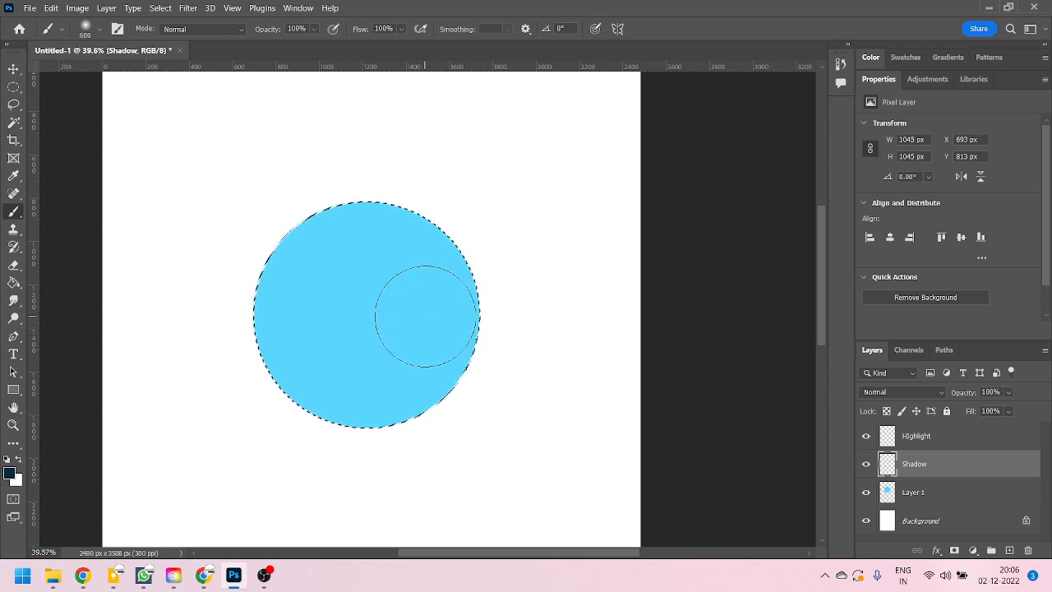
key(bracketleft)
key(bracketleft)
key(bracketright)
key(bracketright)
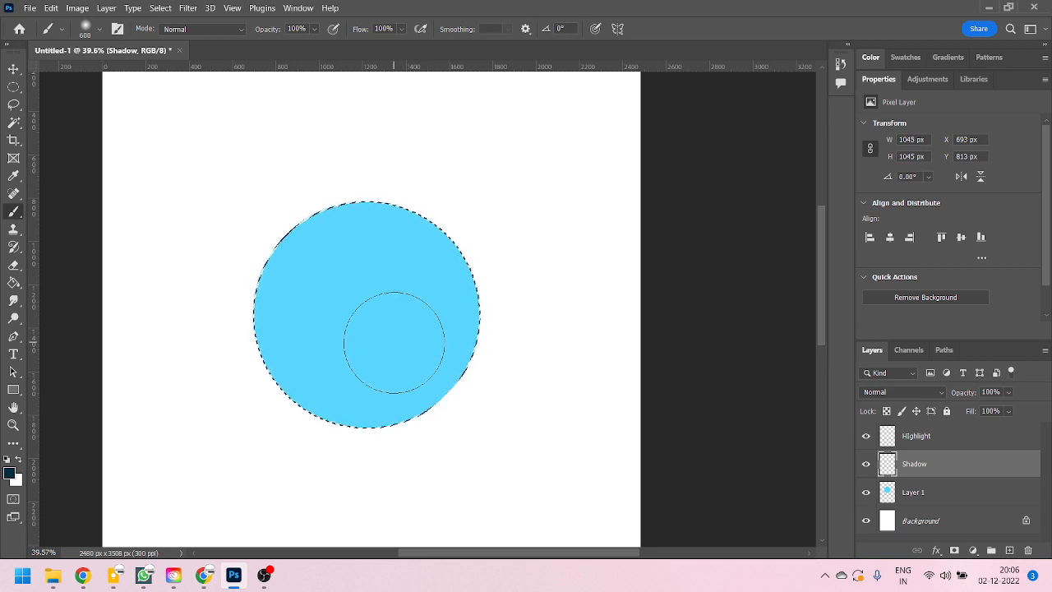
key(bracketleft)
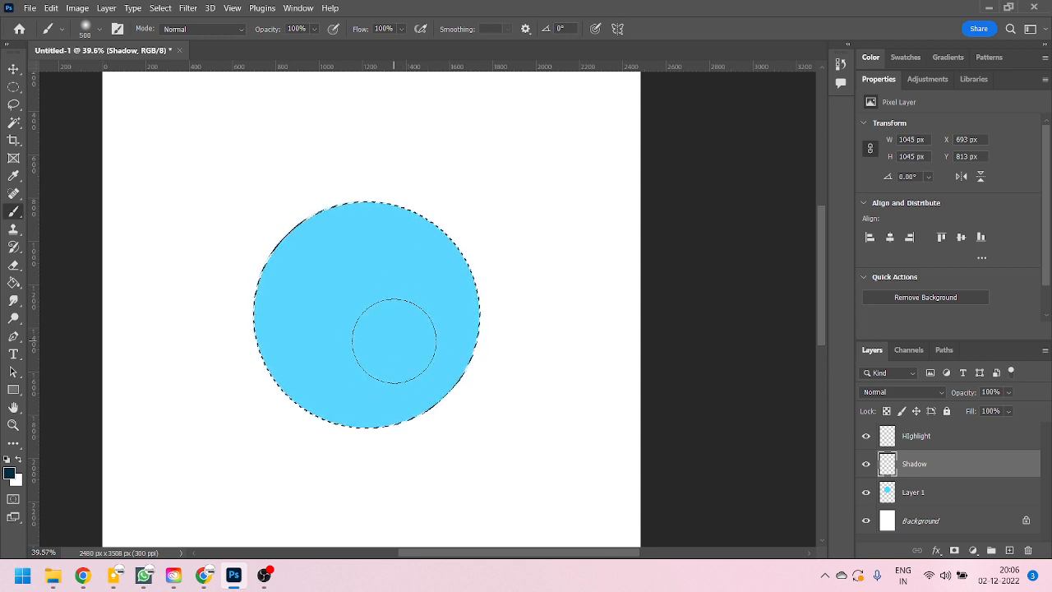
Step: Set the brush size to 338 px and dismiss the invalid size entry
right_click(397, 286)
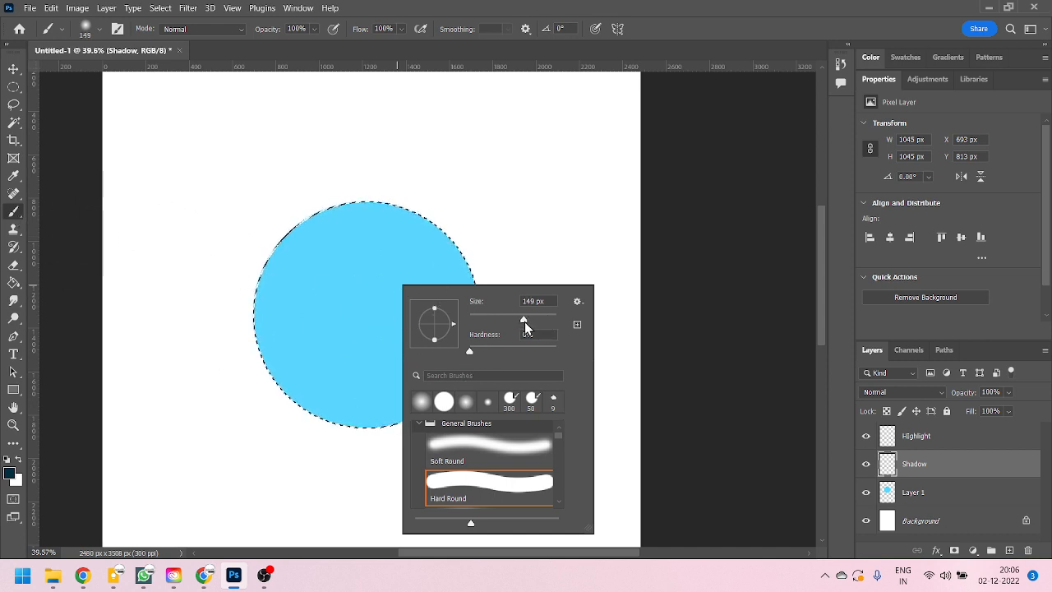
drag(542, 321, 541, 321)
text(\\)
key(BackSpace)
key(BackSpace)
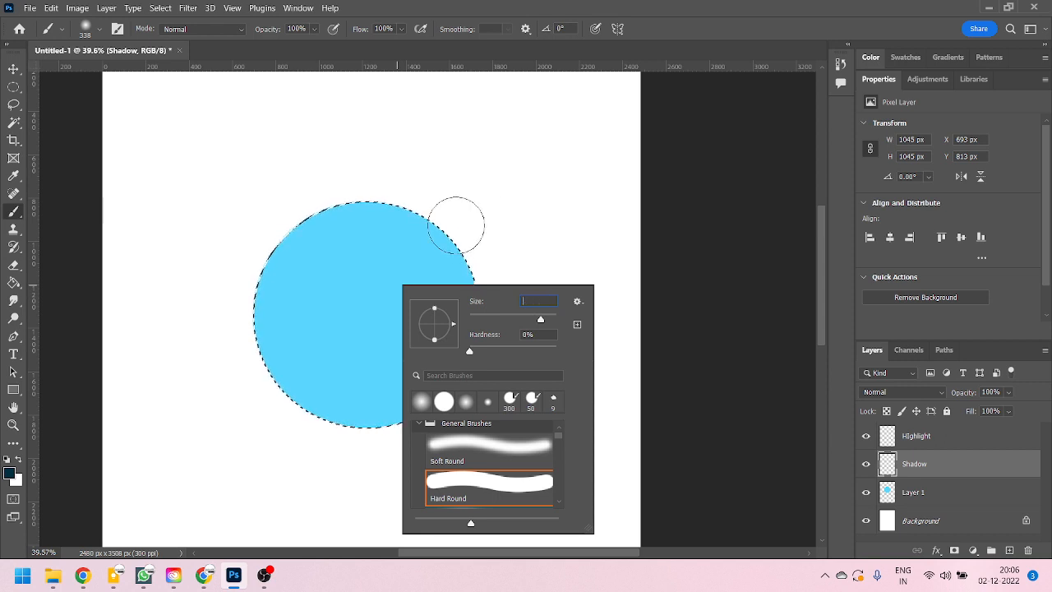
key(Return)
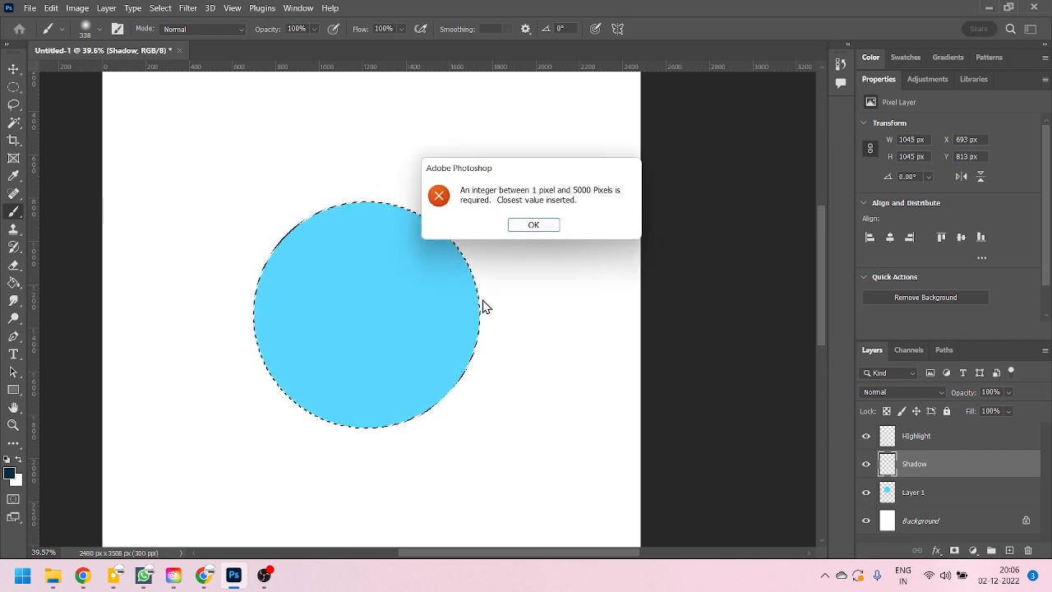
click(540, 235)
Step: Choose the Soft Round brush from General Brushes and keep its hardness at 0%
right_click(479, 229)
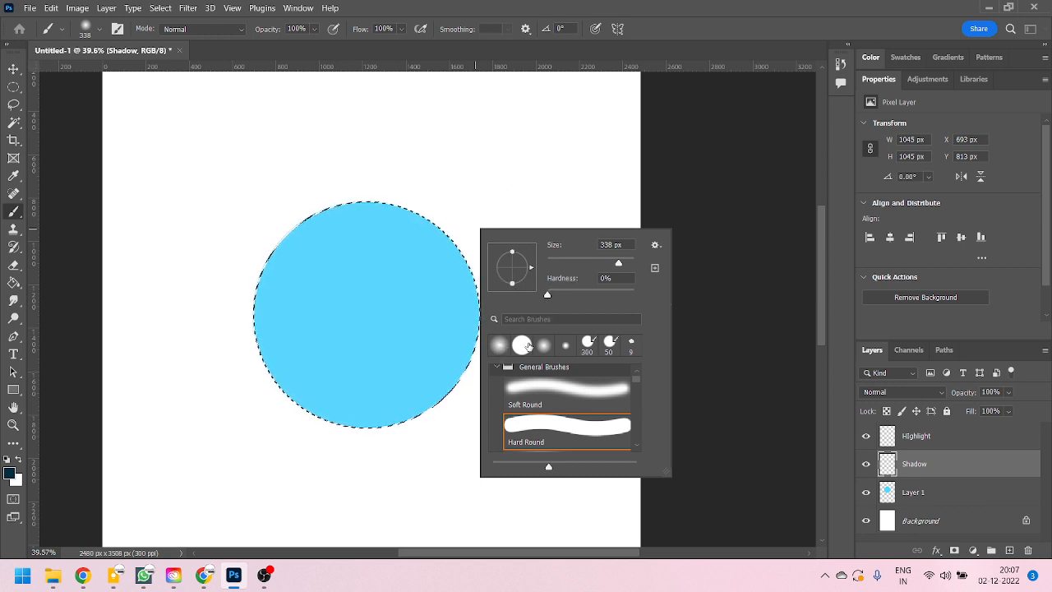
click(557, 399)
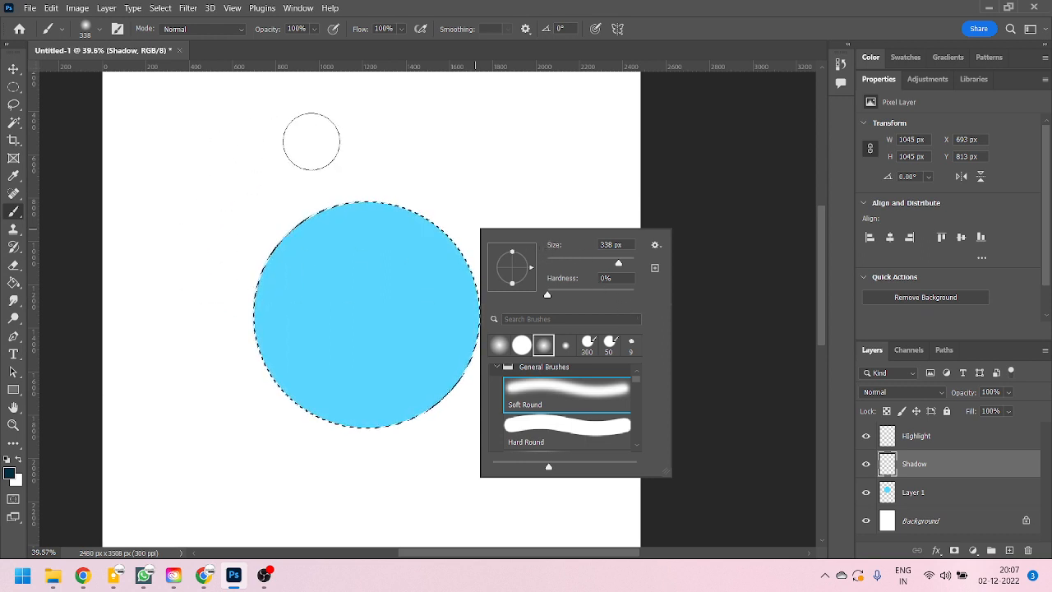
right_click(704, 180)
right_click(554, 175)
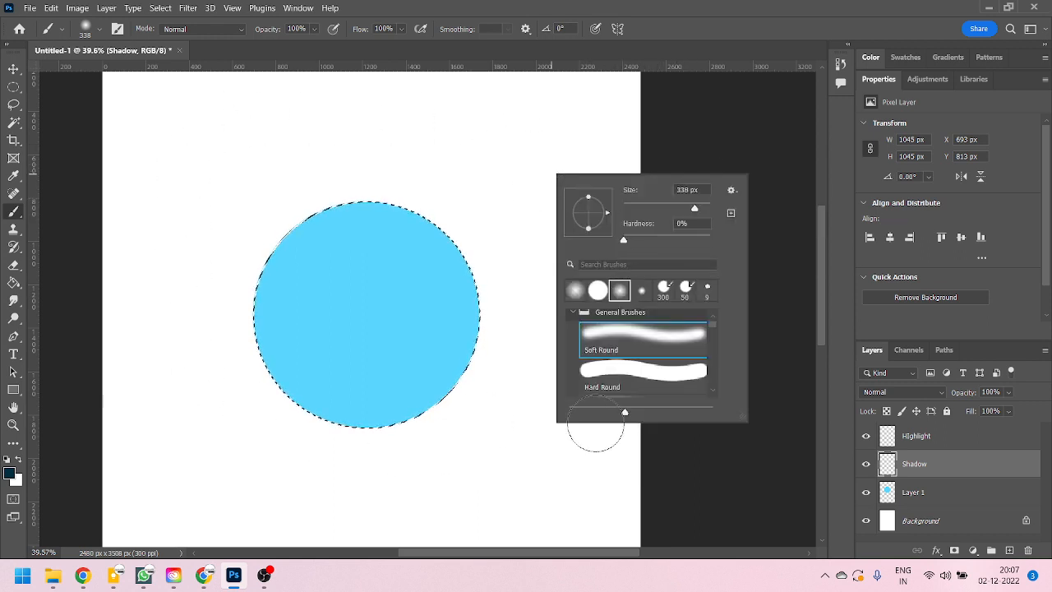
right_click(691, 124)
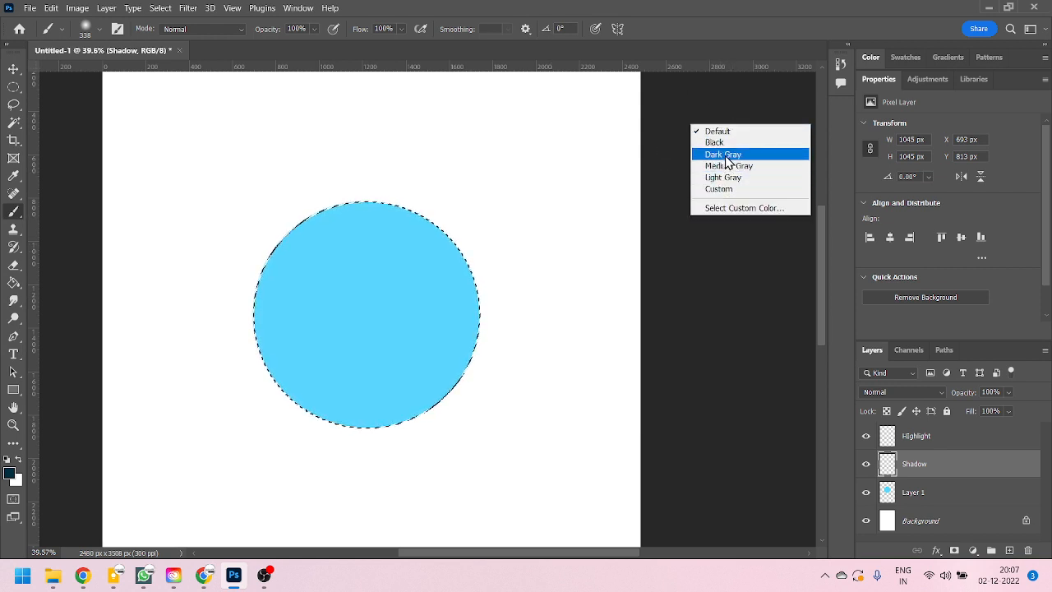
right_click(481, 170)
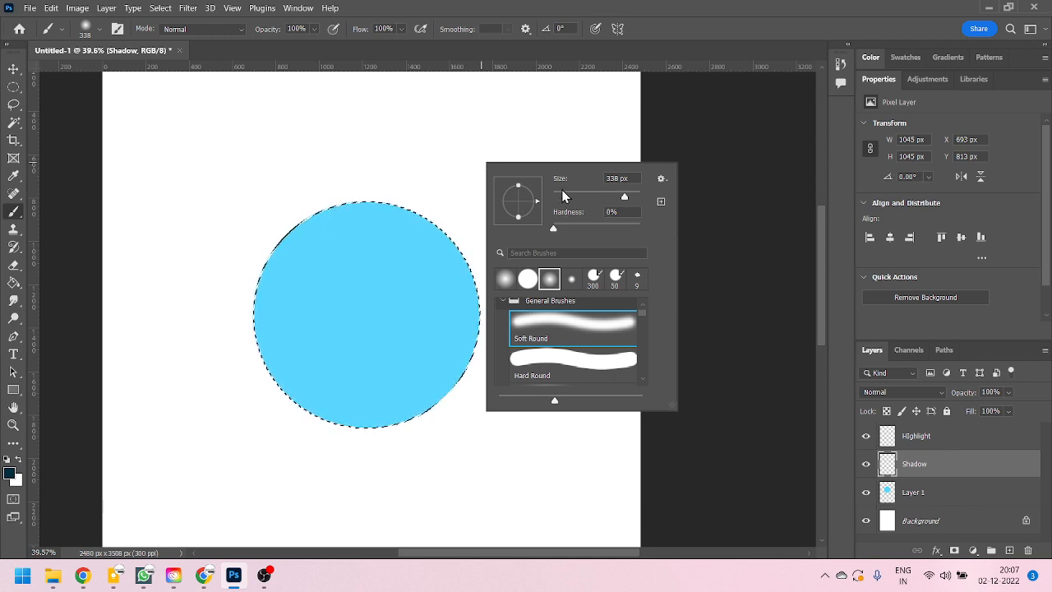
drag(553, 228, 511, 233)
click(554, 228)
click(589, 123)
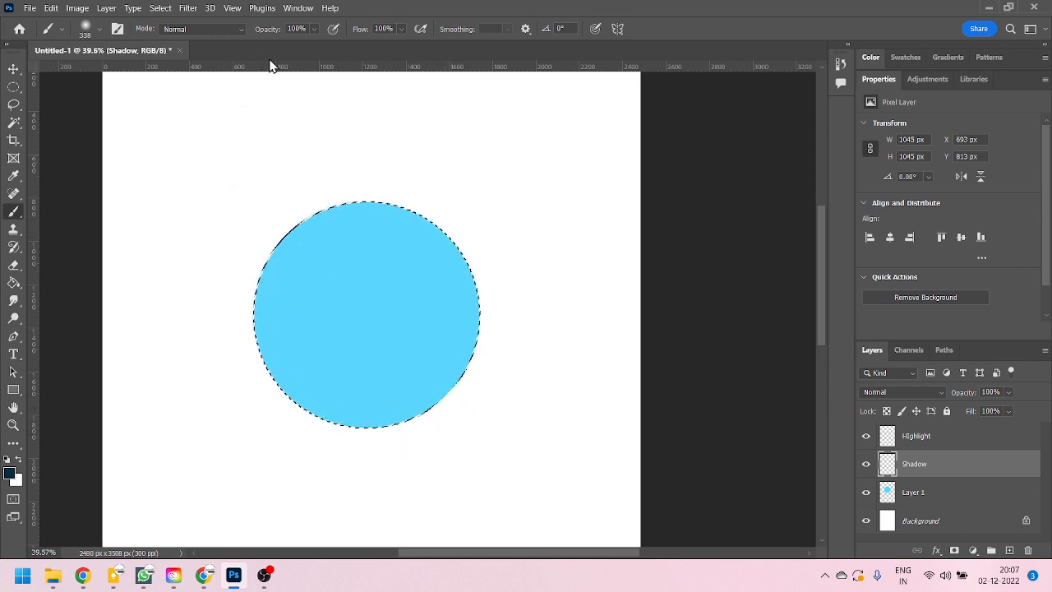
Step: Lower the brush opacity to 30%
click(316, 29)
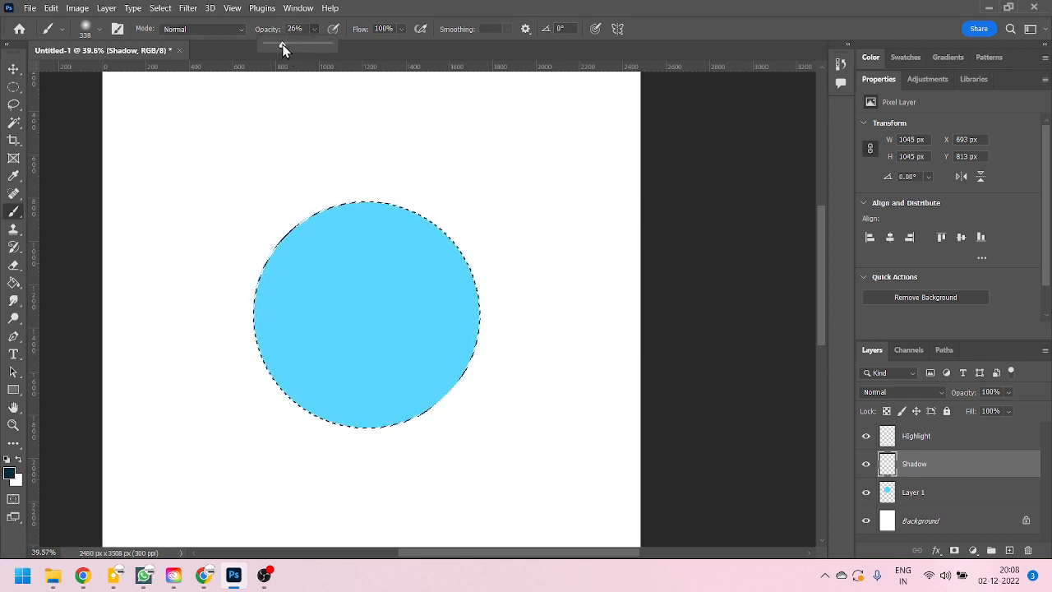
drag(285, 45, 285, 46)
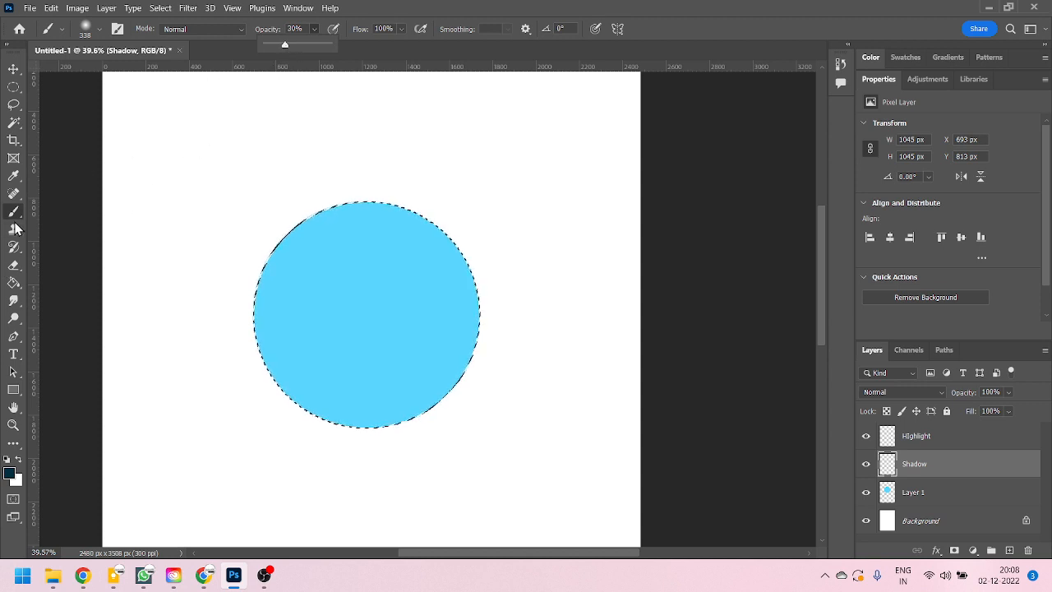
right_click(399, 168)
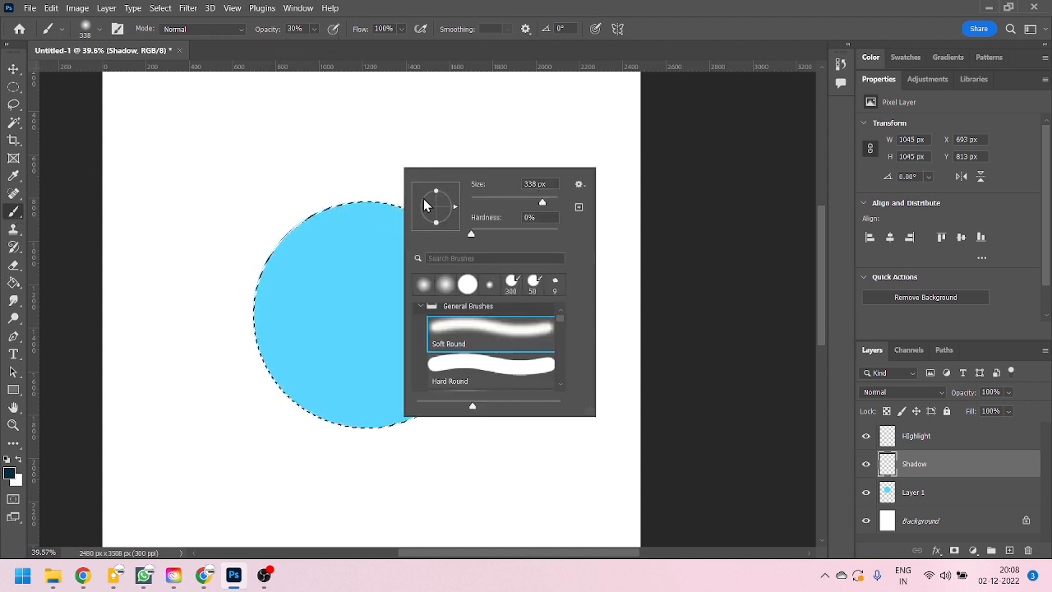
click(349, 153)
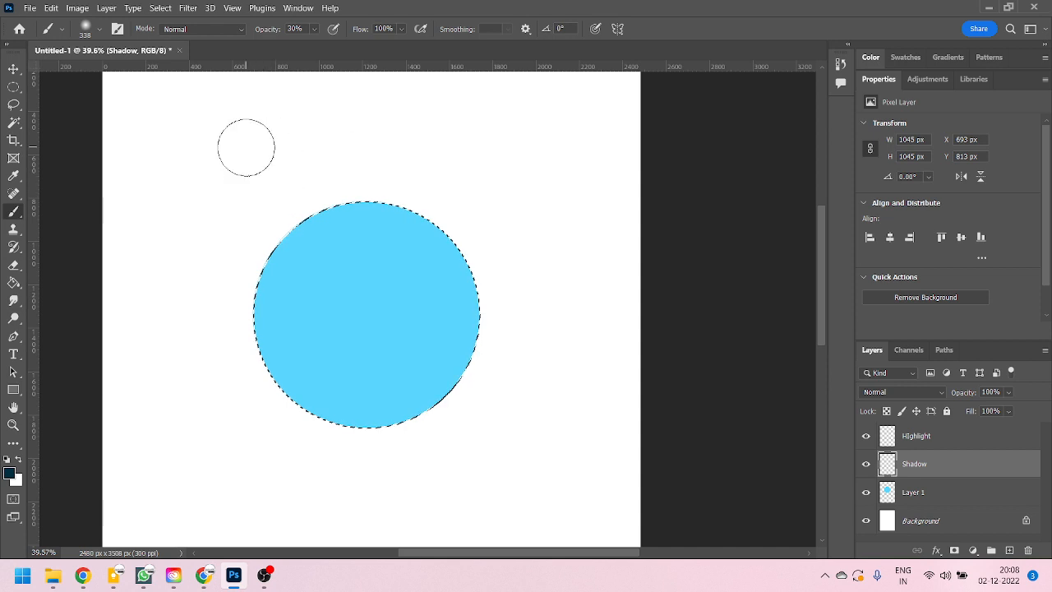
Step: Enlarge the Soft Round brush to 800 px, with its hardness at 0%
key(bracketright)
key(bracketright)
key(bracketright)
key(bracketright)
key(bracketright)
key(bracketright)
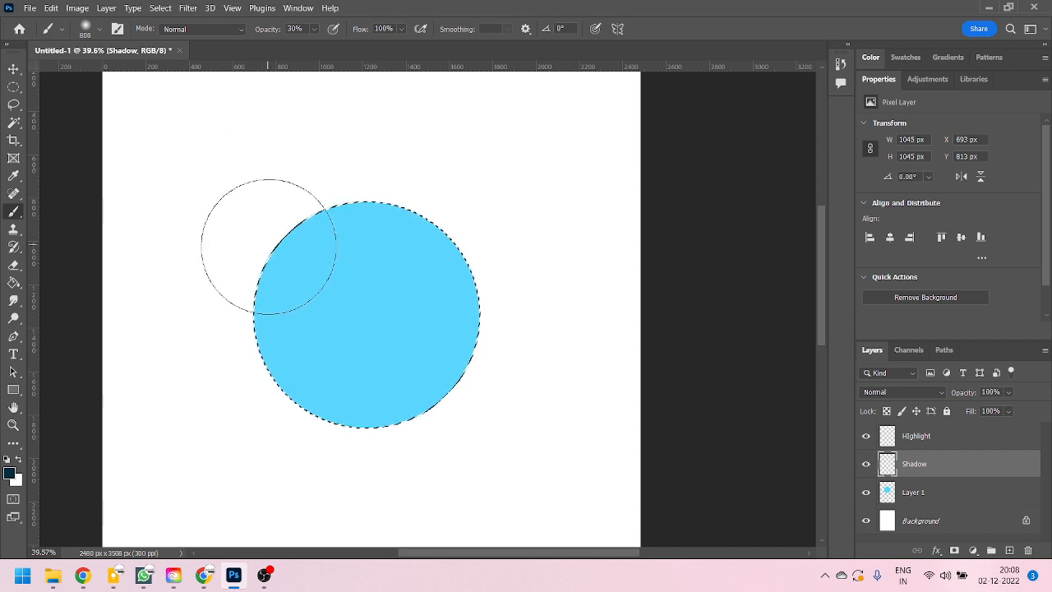
key(bracketright)
right_click(276, 185)
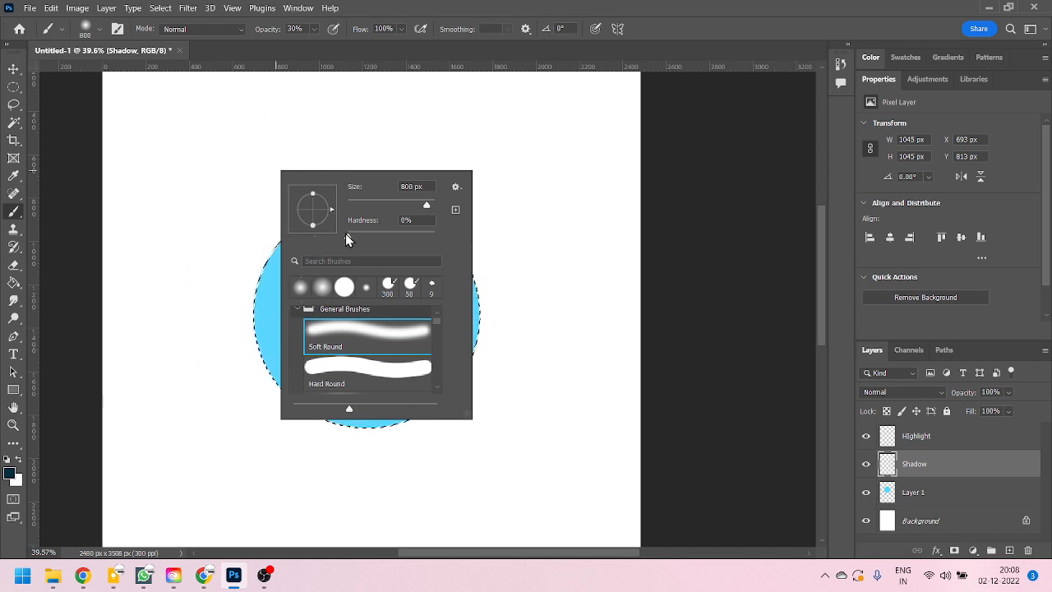
drag(316, 231, 317, 232)
Step: Paint soft dark blue shading on the Shadow layer along the circle's left and lower edges and over its upper right
click(280, 30)
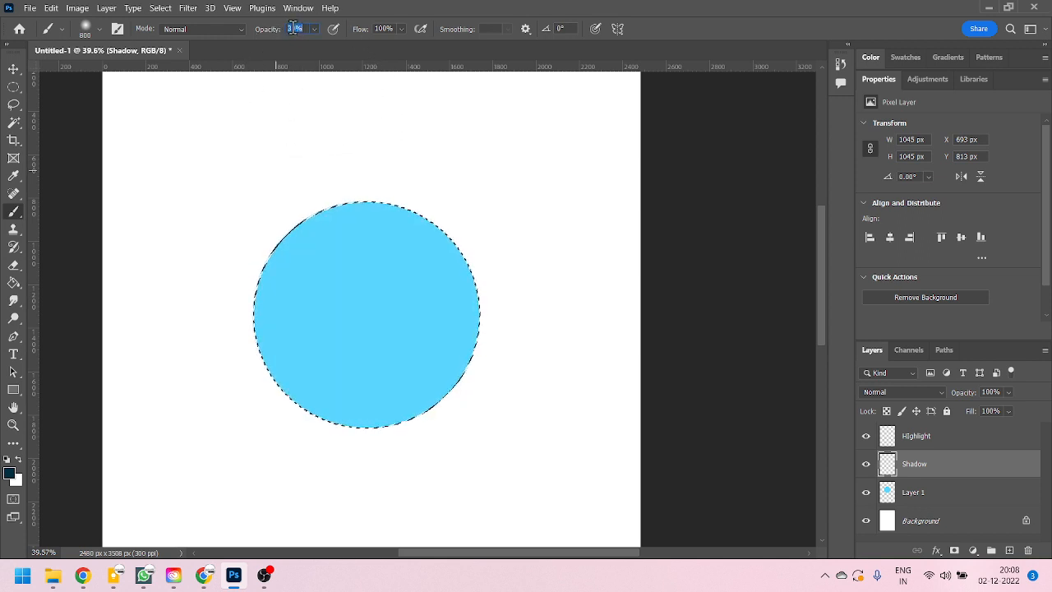
mouse_move(251, 342)
mouse_down()
mouse_move(208, 366)
mouse_move(229, 457)
mouse_move(367, 486)
mouse_move(453, 443)
mouse_move(406, 469)
mouse_move(284, 450)
mouse_move(193, 345)
mouse_move(193, 200)
mouse_move(252, 425)
mouse_move(363, 479)
mouse_move(440, 447)
mouse_move(298, 444)
mouse_move(171, 253)
mouse_up()
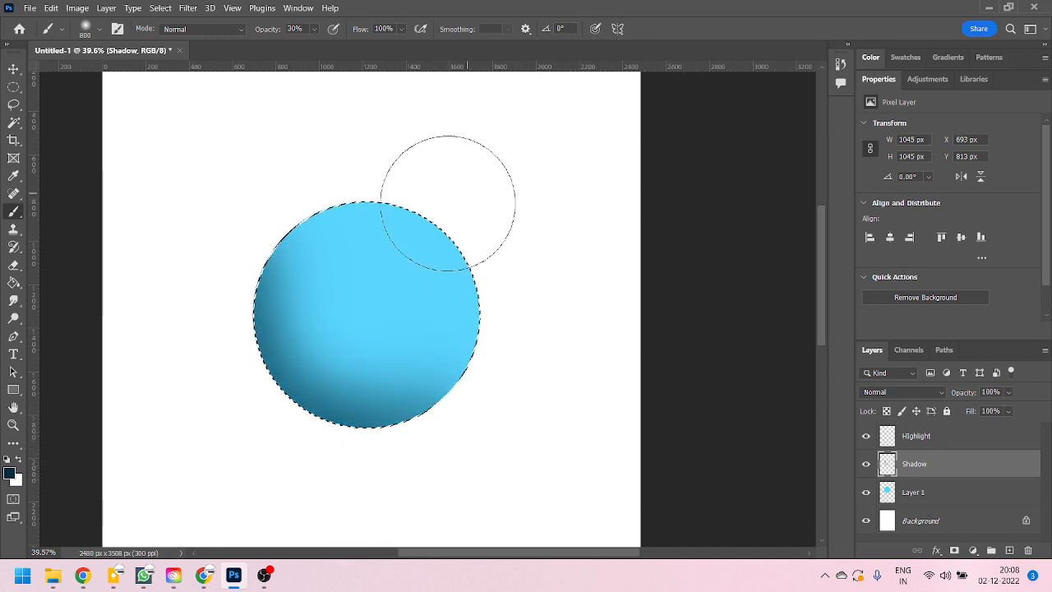
mouse_move(301, 152)
mouse_down()
mouse_move(209, 318)
mouse_move(281, 137)
mouse_move(229, 201)
mouse_move(220, 346)
mouse_move(282, 433)
mouse_move(343, 450)
mouse_move(441, 428)
mouse_move(470, 401)
mouse_move(499, 394)
mouse_move(418, 448)
mouse_move(248, 411)
mouse_move(200, 258)
mouse_move(214, 230)
mouse_move(314, 240)
mouse_move(285, 283)
mouse_move(302, 385)
mouse_move(380, 437)
mouse_move(455, 435)
mouse_move(409, 437)
mouse_move(237, 361)
mouse_move(231, 29)
mouse_move(218, 249)
mouse_move(262, 446)
mouse_move(246, 319)
mouse_move(330, 136)
mouse_move(236, 220)
mouse_move(335, 140)
mouse_move(205, 250)
mouse_move(229, 309)
mouse_move(324, 125)
mouse_move(137, 392)
mouse_move(227, 195)
mouse_move(201, 375)
mouse_move(216, 225)
mouse_move(225, 378)
mouse_move(219, 317)
mouse_move(250, 465)
mouse_move(225, 358)
mouse_move(366, 494)
mouse_move(486, 445)
mouse_move(384, 496)
mouse_up()
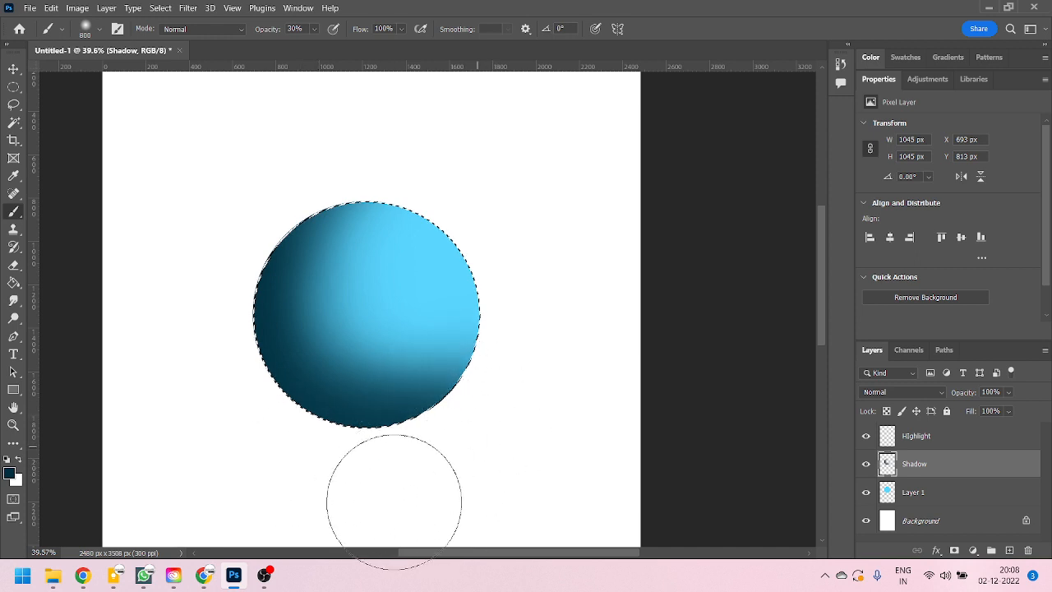
mouse_move(314, 169)
mouse_down()
mouse_move(195, 370)
mouse_move(314, 118)
mouse_move(186, 246)
mouse_move(292, 171)
mouse_move(185, 260)
mouse_move(305, 172)
mouse_move(114, 312)
mouse_move(97, 404)
mouse_up()
drag(373, 150, 180, 279)
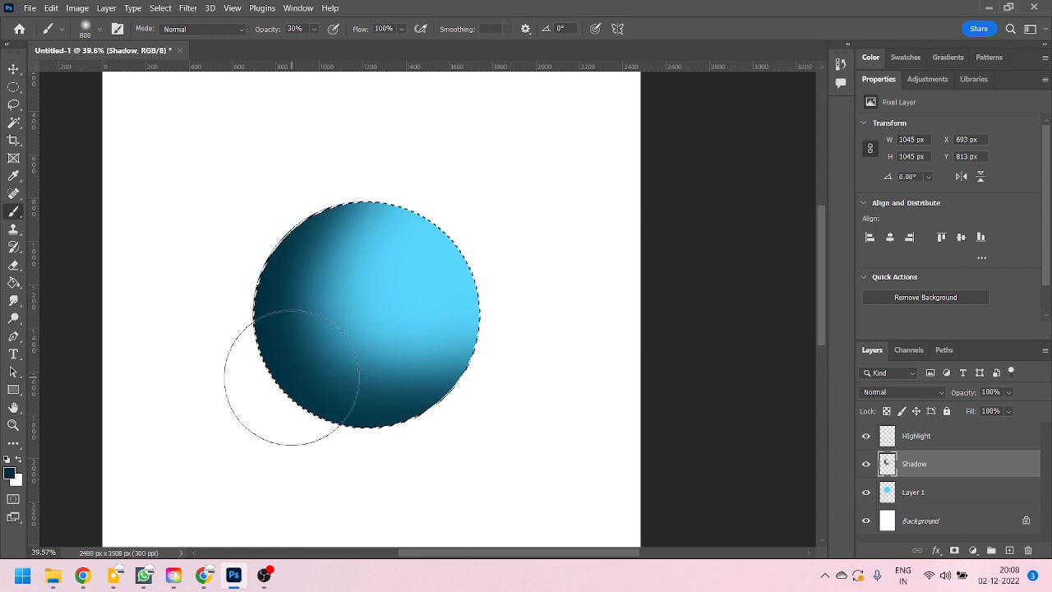
mouse_move(292, 378)
mouse_down()
mouse_move(228, 316)
mouse_move(278, 359)
mouse_move(248, 314)
mouse_move(268, 244)
mouse_up()
mouse_move(396, 227)
mouse_down()
mouse_move(390, 196)
mouse_move(407, 185)
mouse_move(365, 176)
mouse_up()
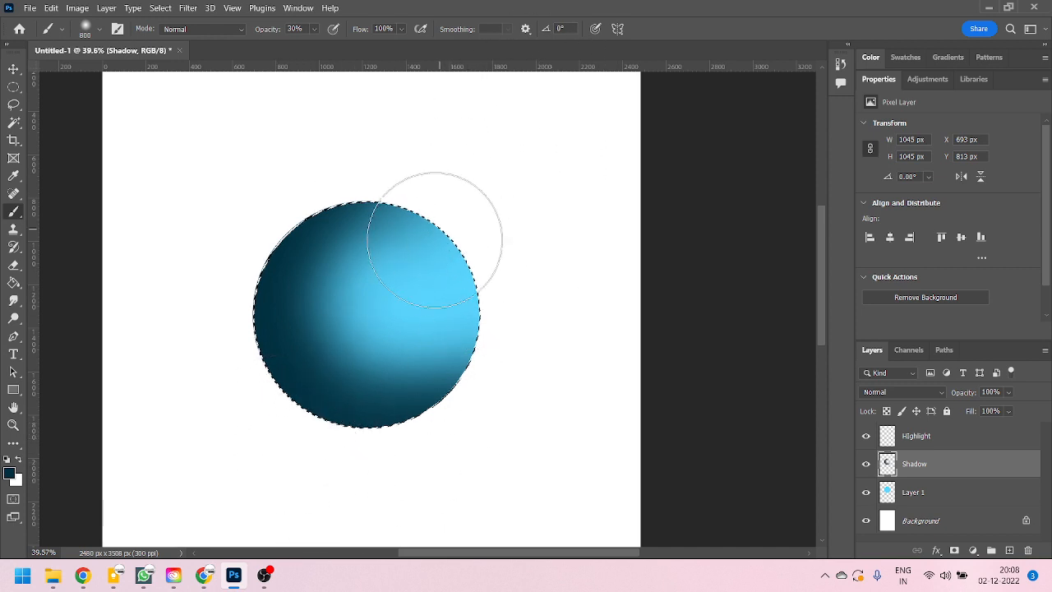
drag(435, 222, 441, 216)
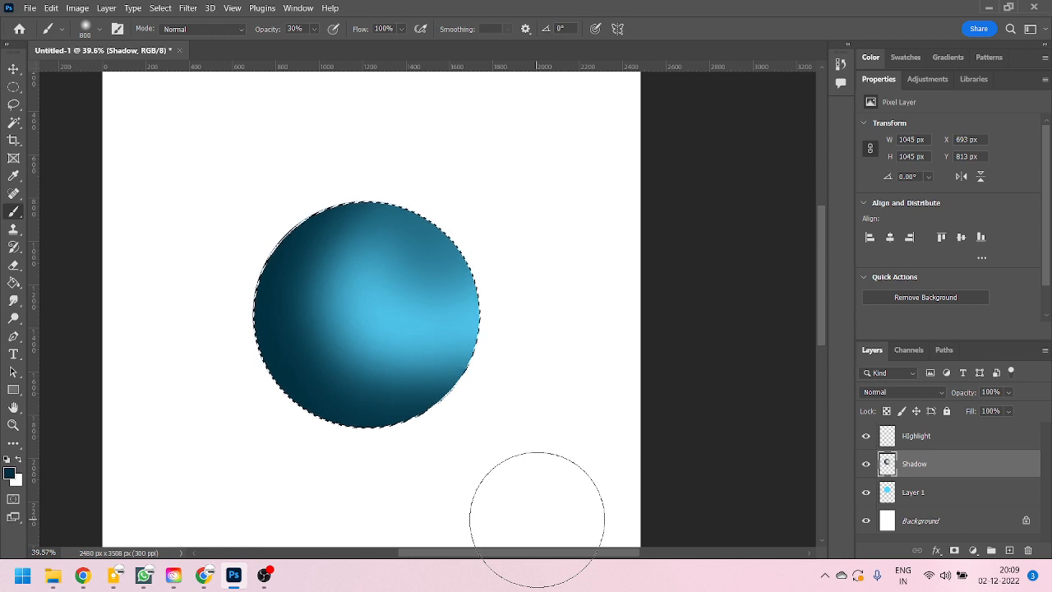
Step: Switch to the Eraser and enlarge its Soft Round tip to 800 px, keeping 0% hardness and 15% opacity
key(e)
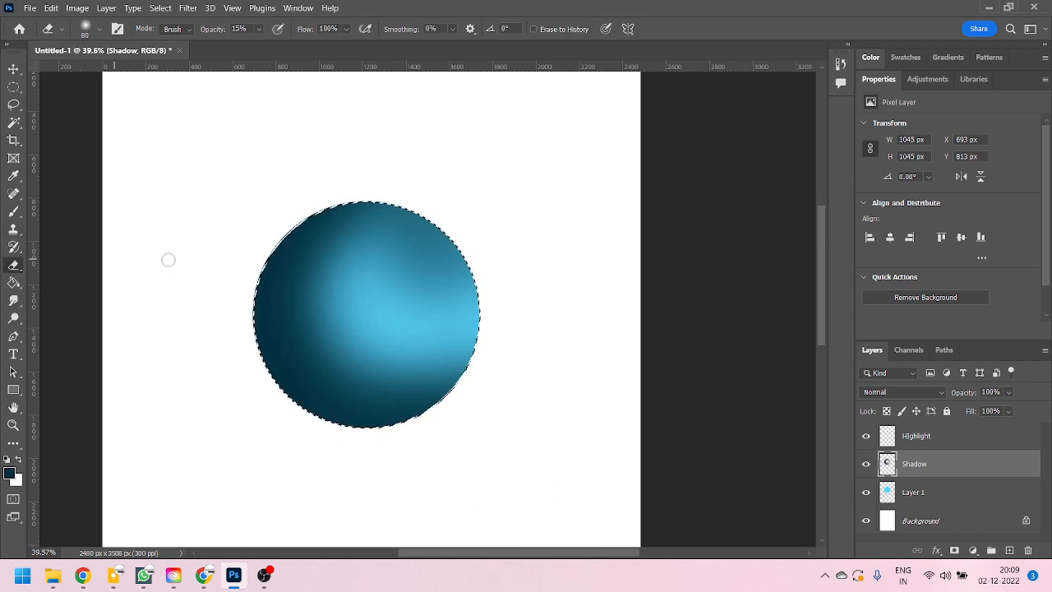
right_click(484, 162)
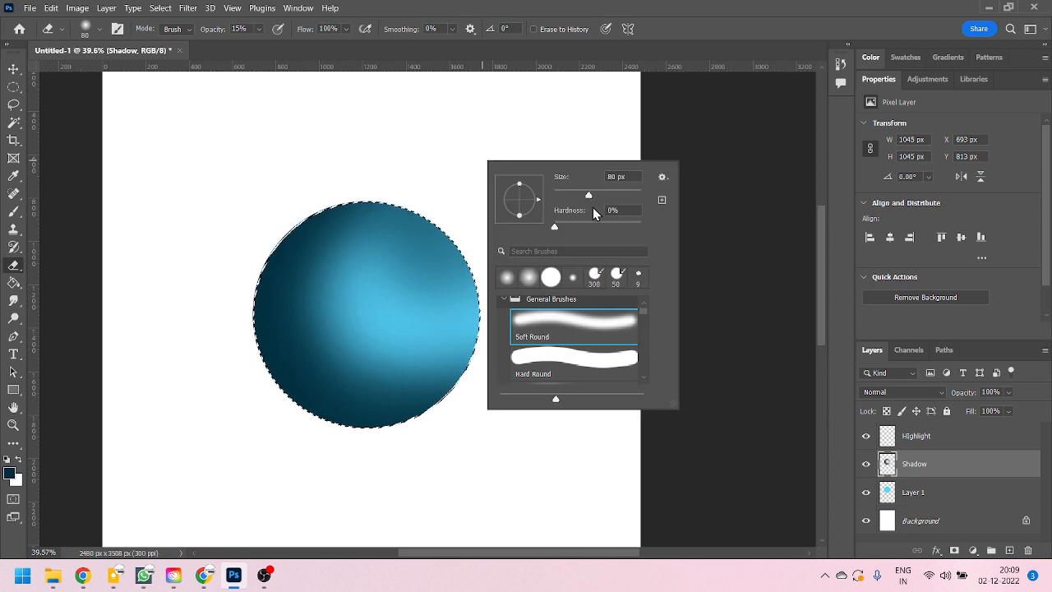
drag(555, 227, 509, 229)
click(237, 48)
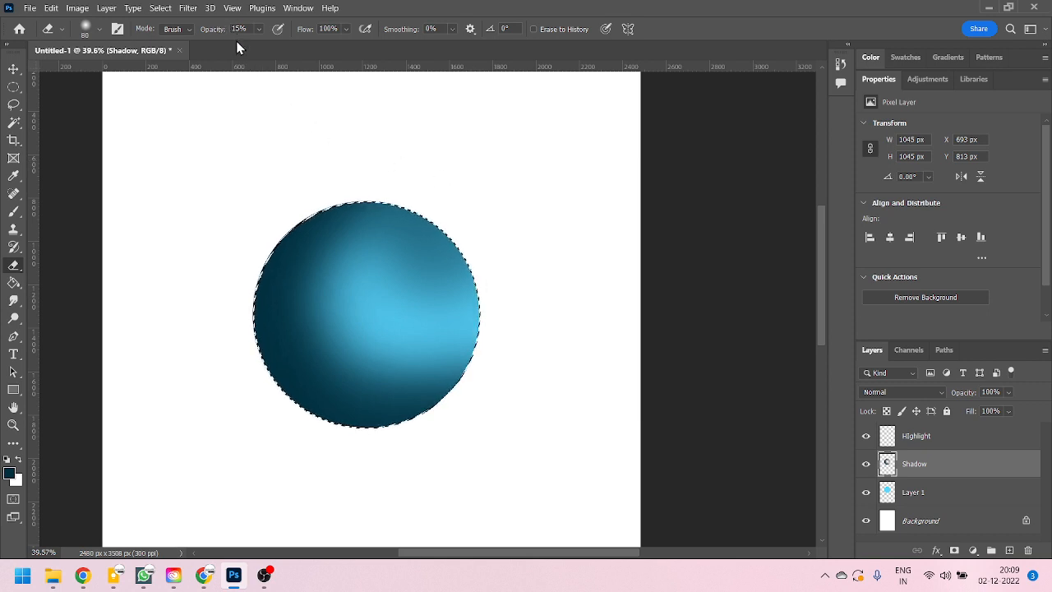
click(248, 29)
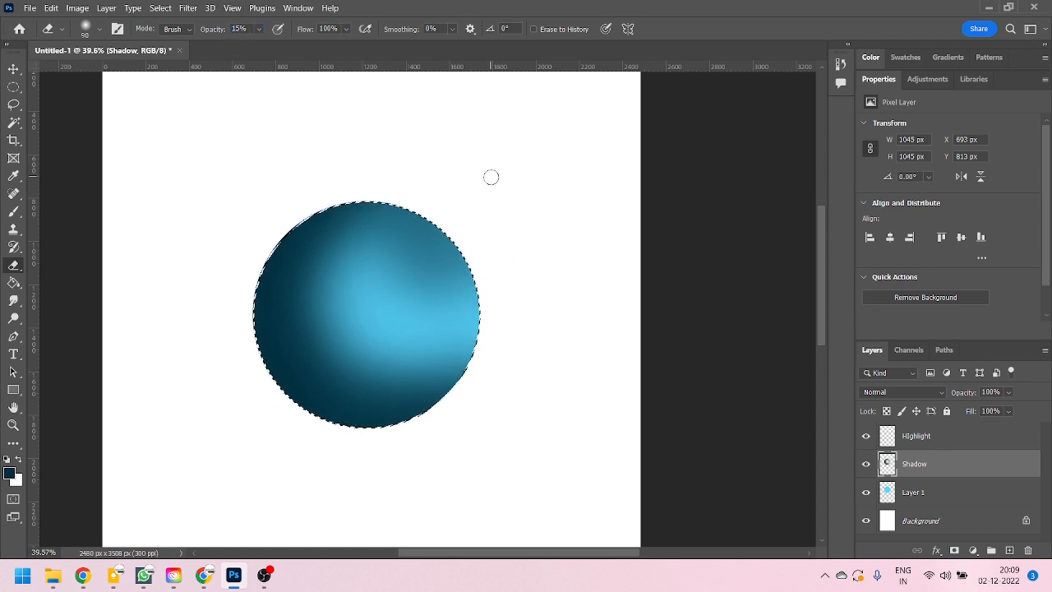
key(bracketright)
key(bracketright)
key(bracketright)
key(bracketright)
key(bracketright)
key(bracketright)
key(bracketright)
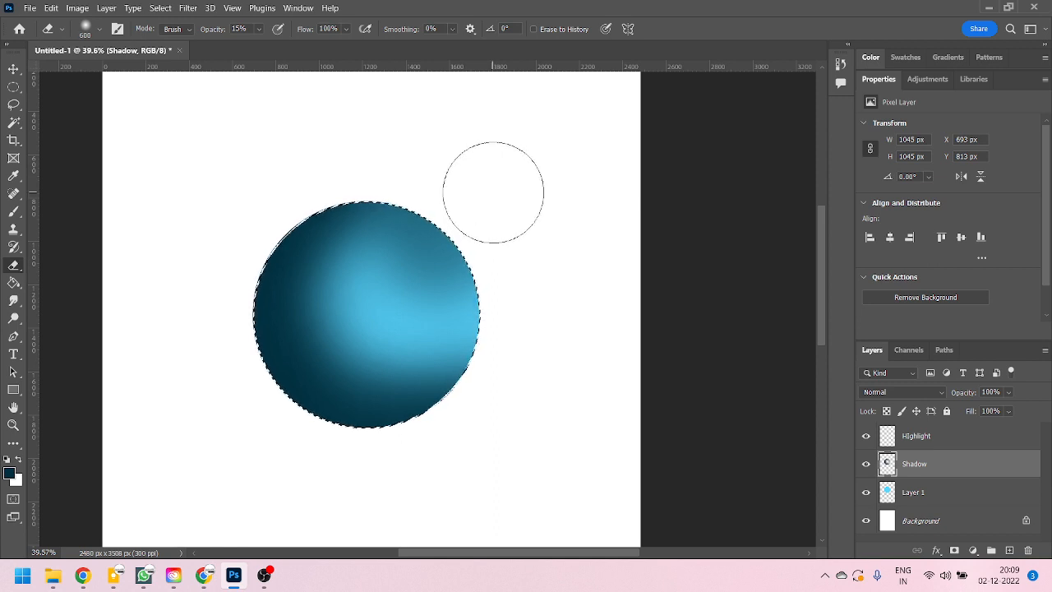
key(bracketright)
key(bracketright)
key(bracketright)
key(bracketleft)
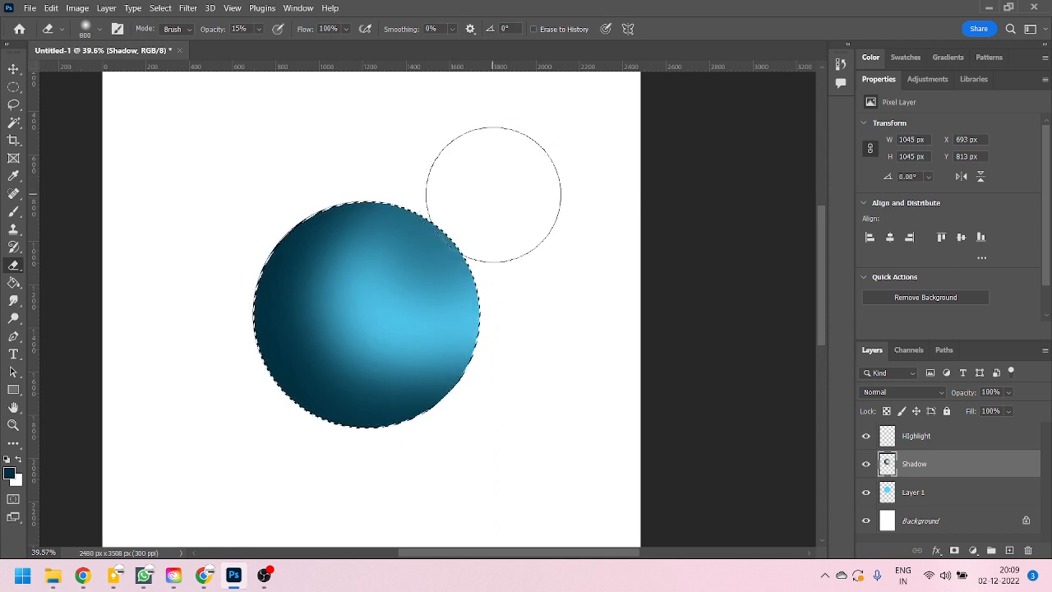
key(bracketleft)
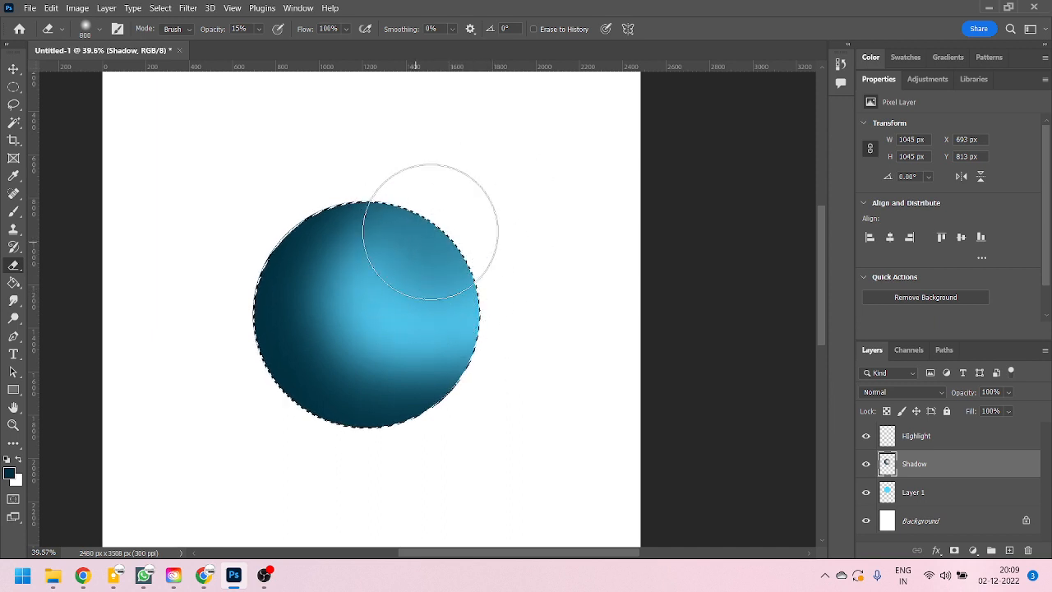
Step: Softly erase the shading at the circle's upper right and repaint the shadow over its left and lower parts
mouse_move(430, 231)
mouse_down()
mouse_move(443, 288)
mouse_move(486, 246)
mouse_move(391, 276)
mouse_move(411, 309)
mouse_up()
mouse_move(399, 249)
mouse_down()
mouse_move(424, 195)
mouse_move(324, 226)
mouse_move(436, 270)
mouse_up()
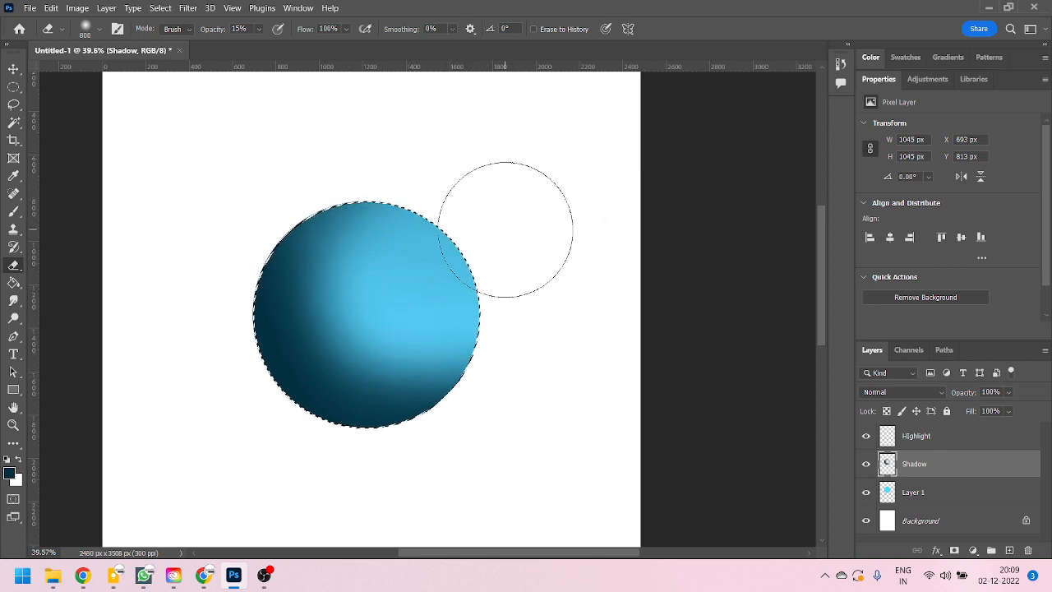
key(b)
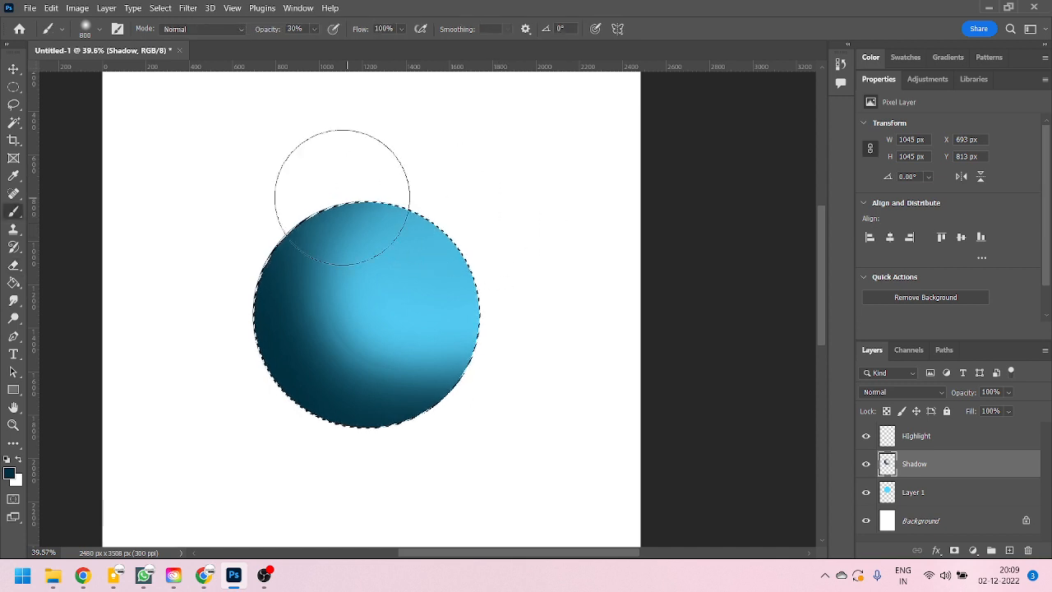
click(335, 315)
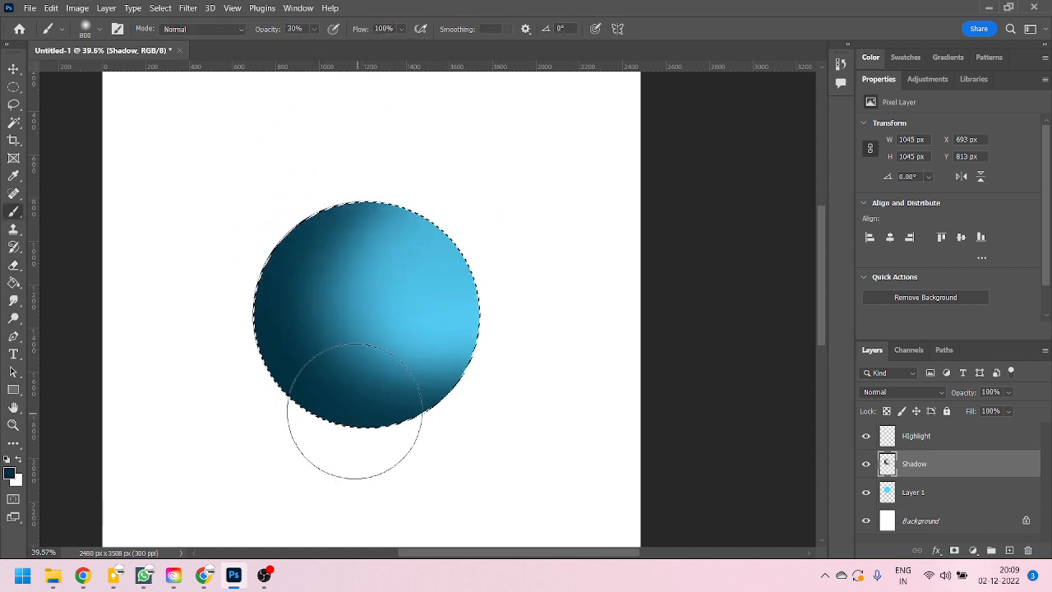
click(350, 349)
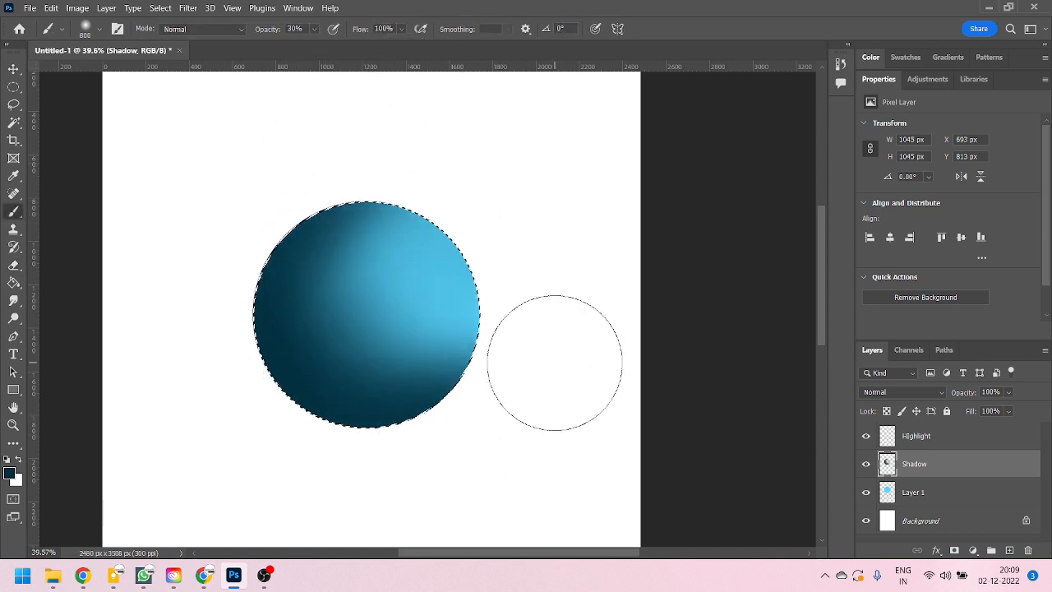
Step: Erase more shading from the upper right of the Shadow layer and make Layer 1 visible again
key(e)
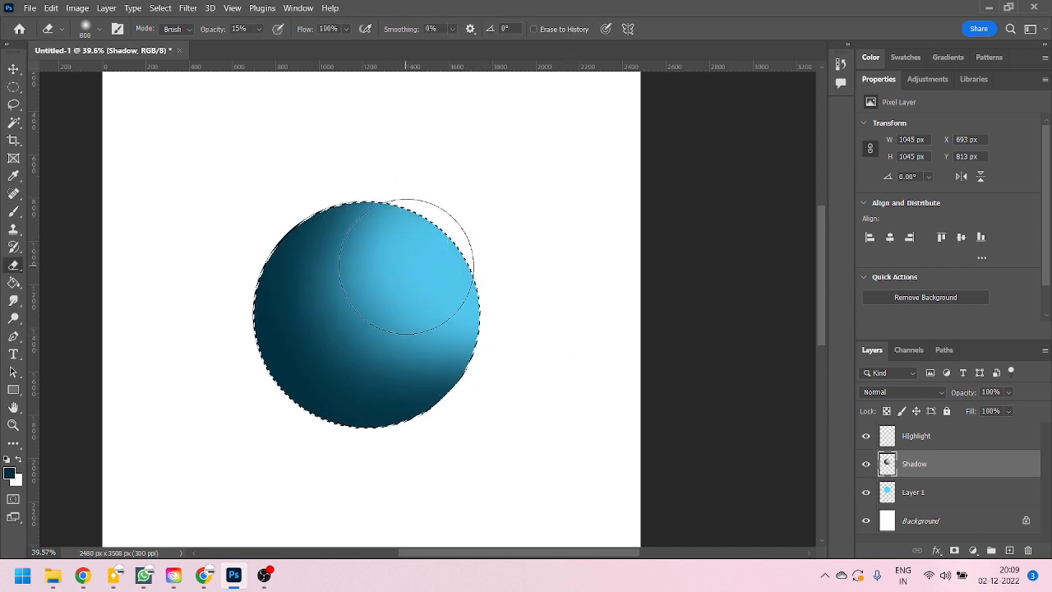
mouse_move(457, 267)
mouse_down()
mouse_move(429, 309)
mouse_move(431, 324)
mouse_move(429, 286)
mouse_move(438, 328)
mouse_move(391, 330)
mouse_move(396, 233)
mouse_up()
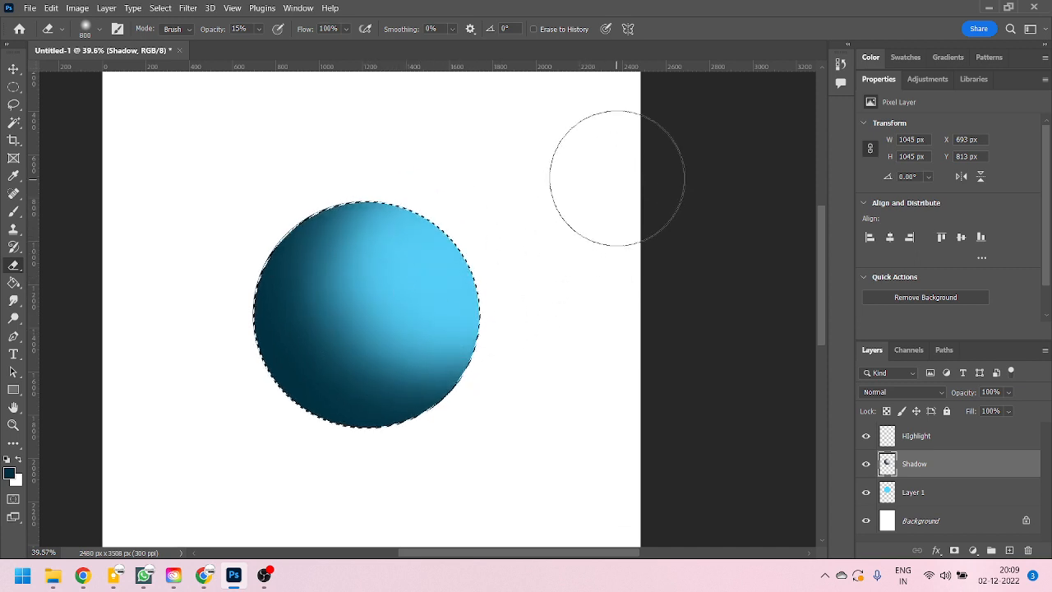
key(b)
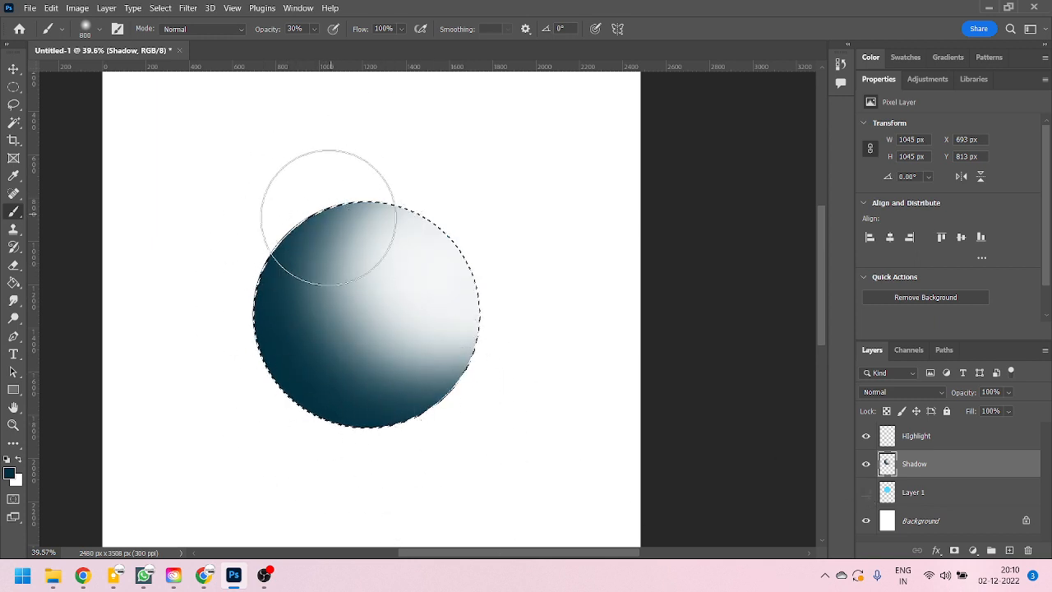
click(867, 492)
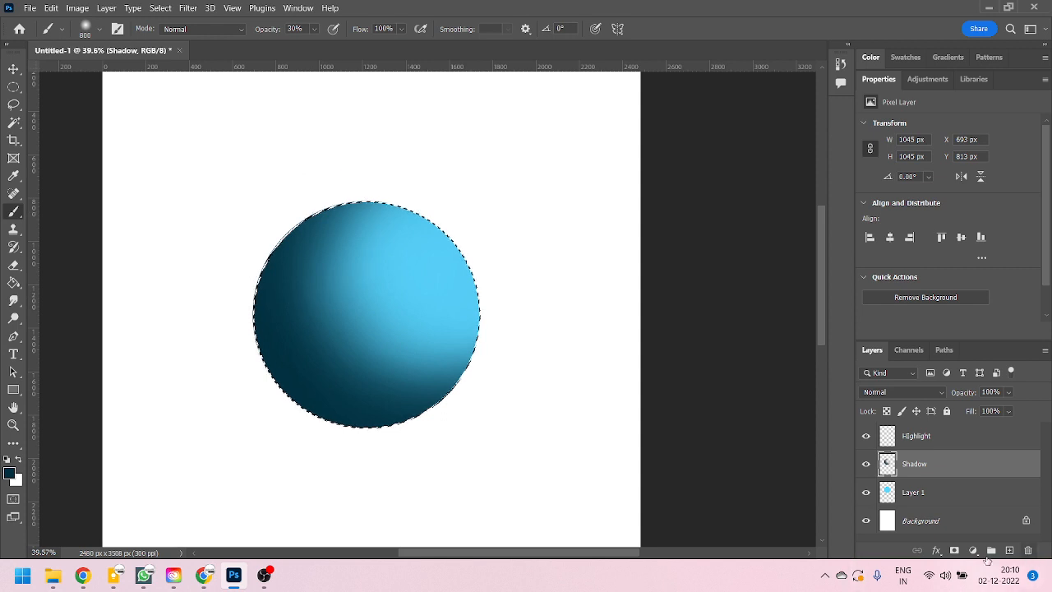
Step: Select the Highlight layer and set the foreground colour to light blue b1ecff
click(942, 448)
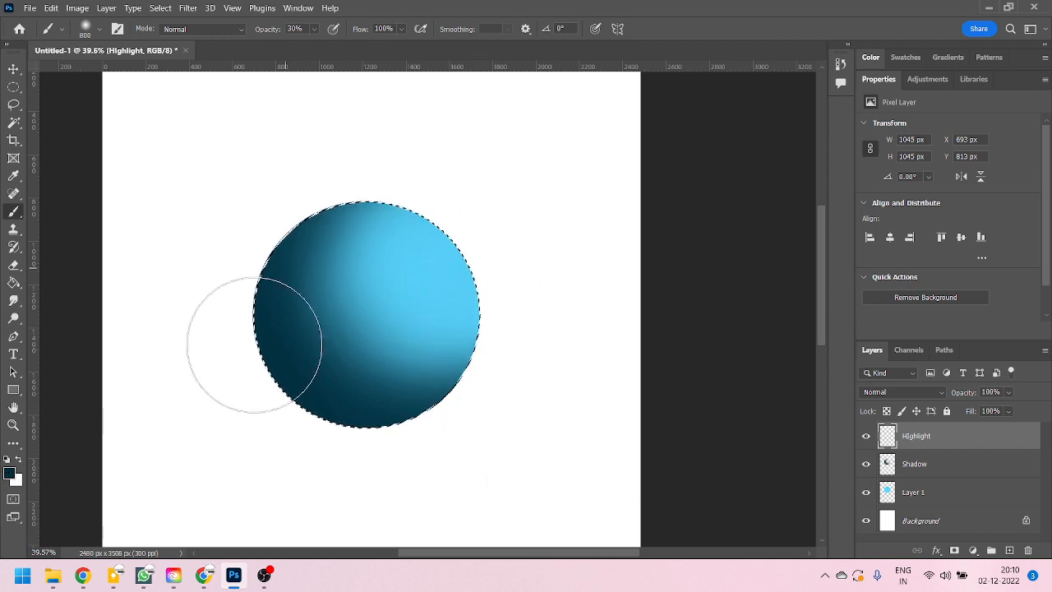
click(10, 475)
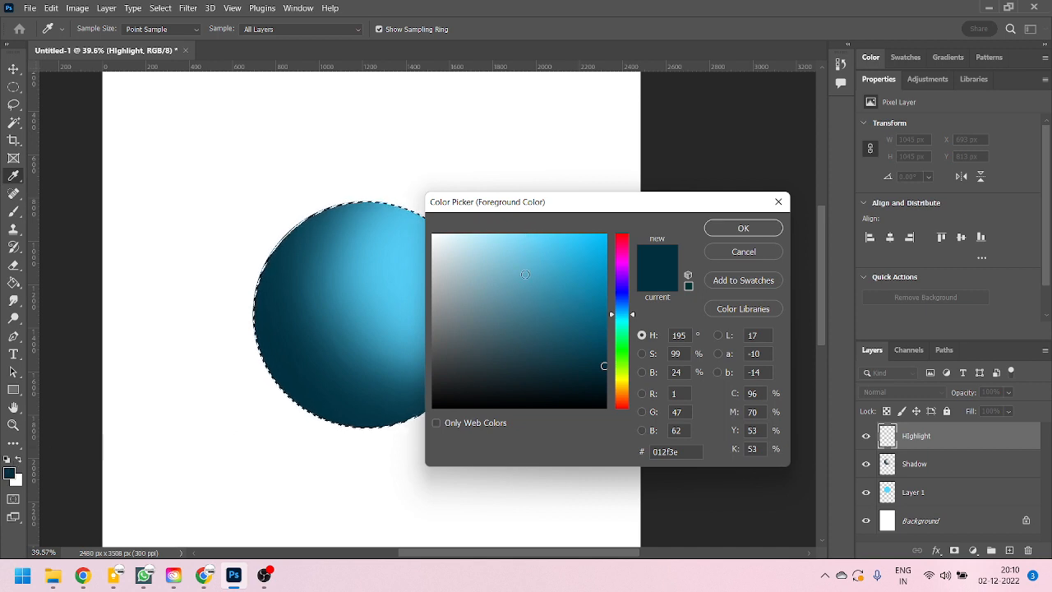
click(538, 233)
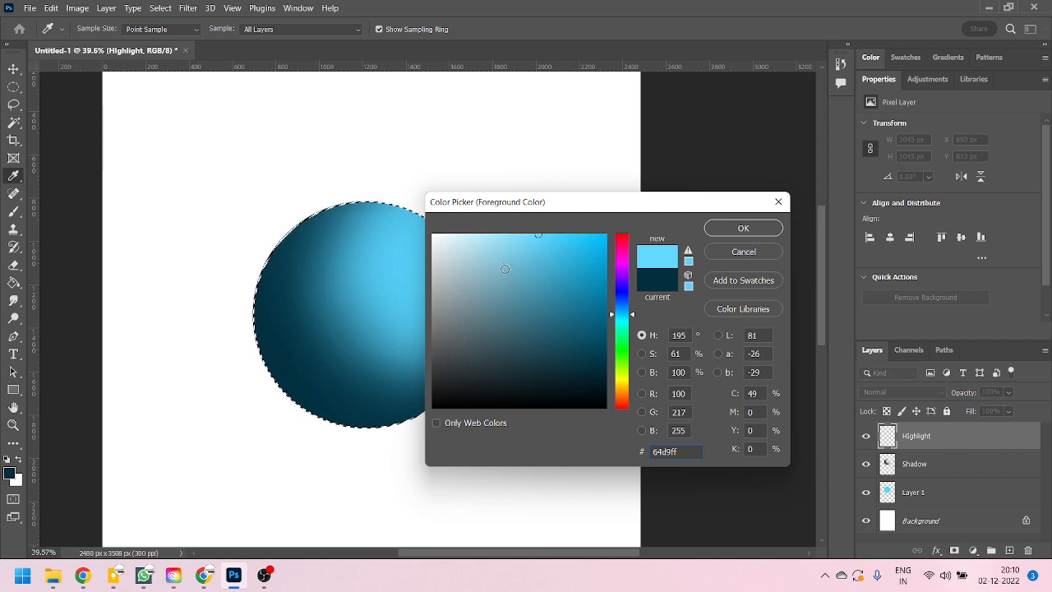
drag(505, 269, 475, 225)
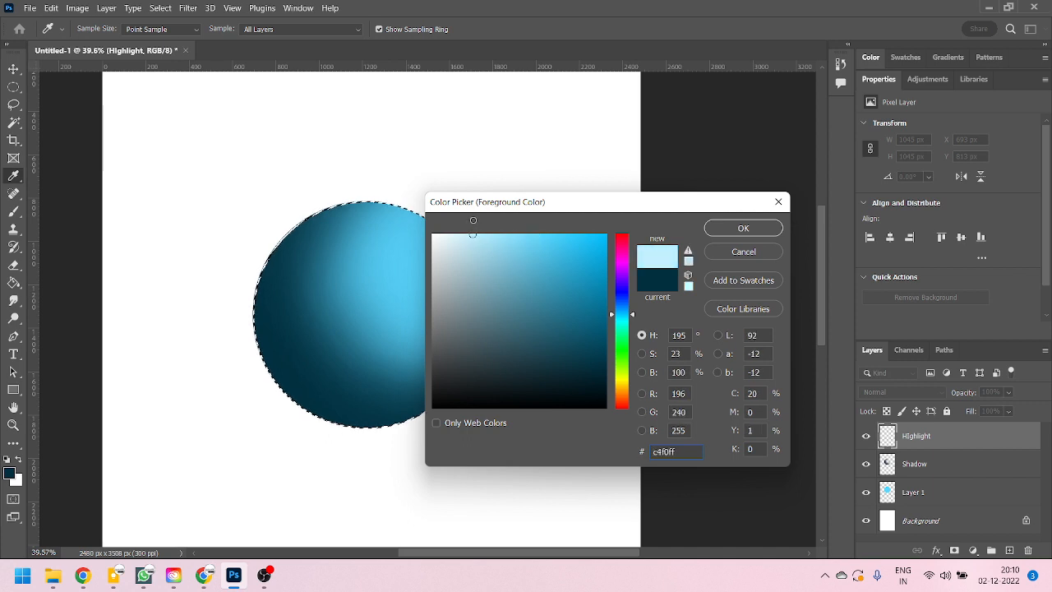
mouse_move(483, 209)
mouse_down()
mouse_move(418, 178)
mouse_move(470, 172)
mouse_up()
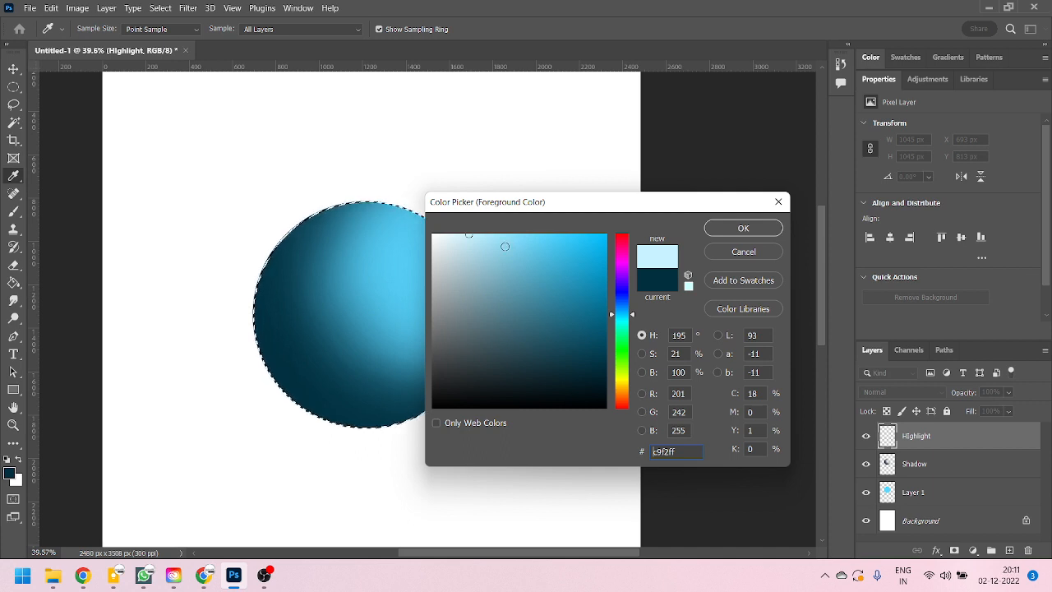
click(481, 232)
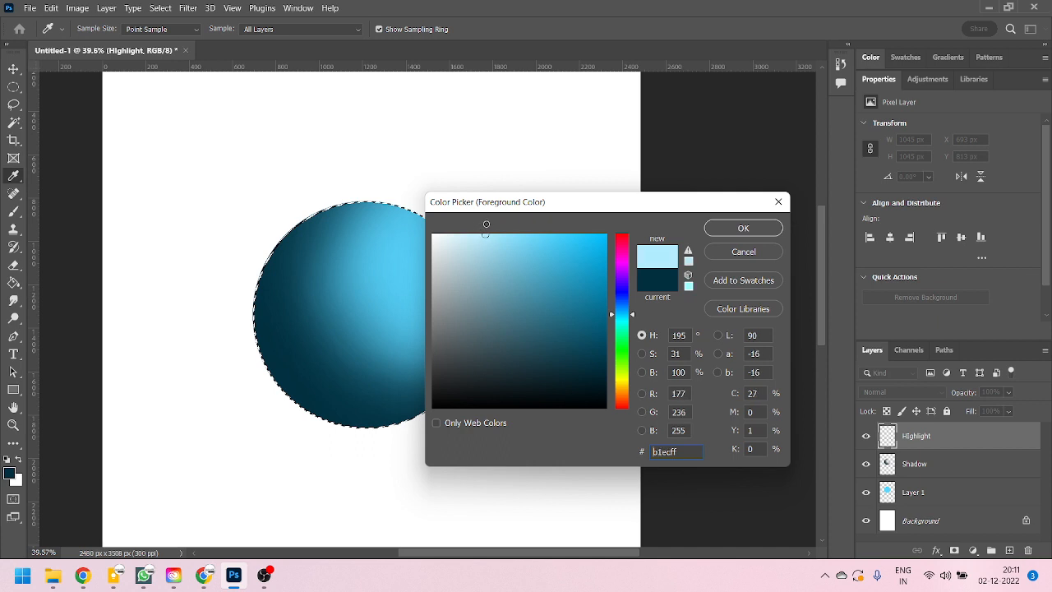
click(743, 228)
Step: Brush a soft light blue highlight over the circle's upper-right area on the Highlight layer
key(b)
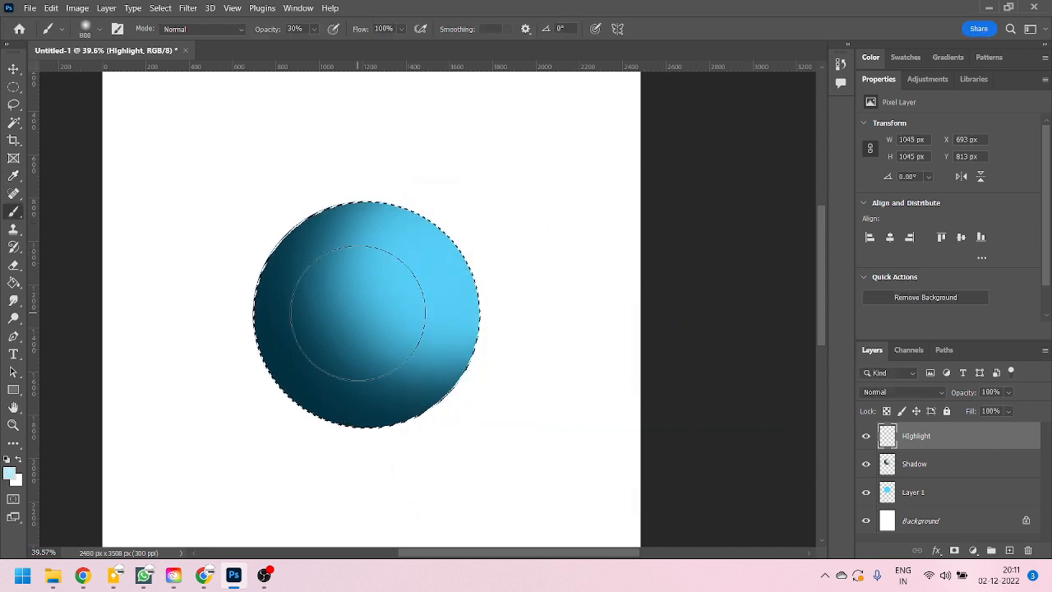
mouse_move(397, 255)
mouse_down()
mouse_move(464, 255)
mouse_move(424, 277)
mouse_move(429, 204)
mouse_move(444, 261)
mouse_move(376, 237)
mouse_move(453, 230)
mouse_move(357, 253)
mouse_move(361, 240)
mouse_move(540, 293)
mouse_move(472, 305)
mouse_move(466, 212)
mouse_move(367, 244)
mouse_move(462, 338)
mouse_up()
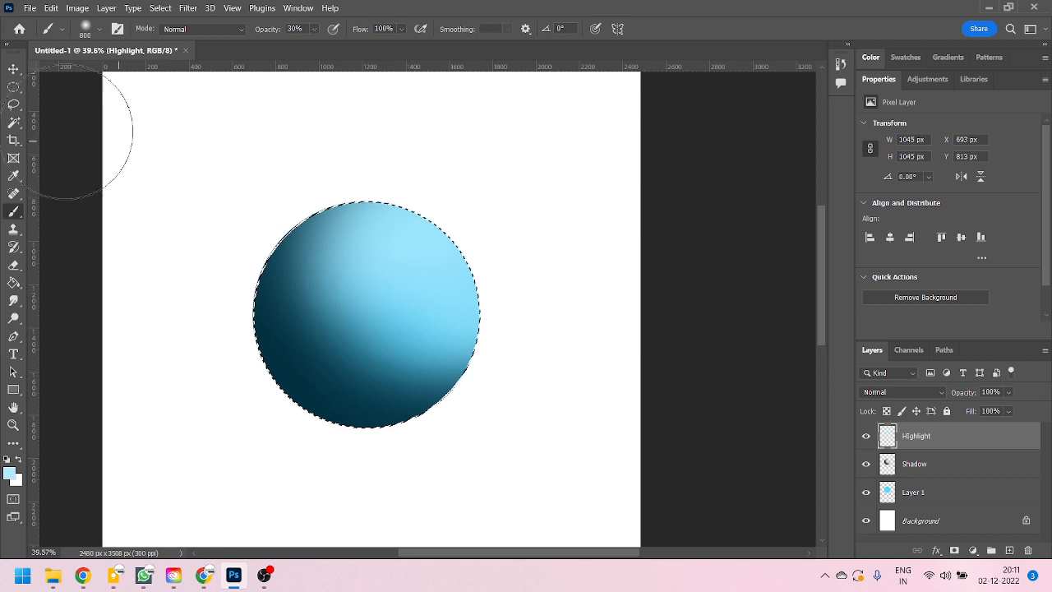
mouse_move(426, 80)
mouse_down()
mouse_move(393, 228)
mouse_move(435, 141)
mouse_move(431, 196)
mouse_move(448, 259)
mouse_move(483, 216)
mouse_up()
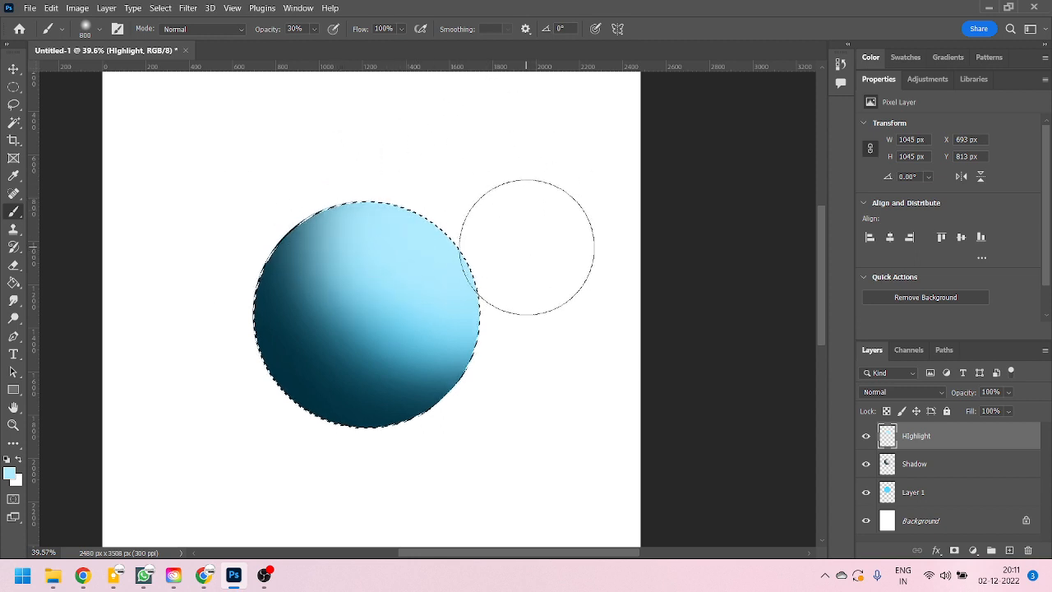
Step: Blend the highlight by softly erasing its edge towards the shadow and repainting its upper-right area, and switch to the Move tool
key(e)
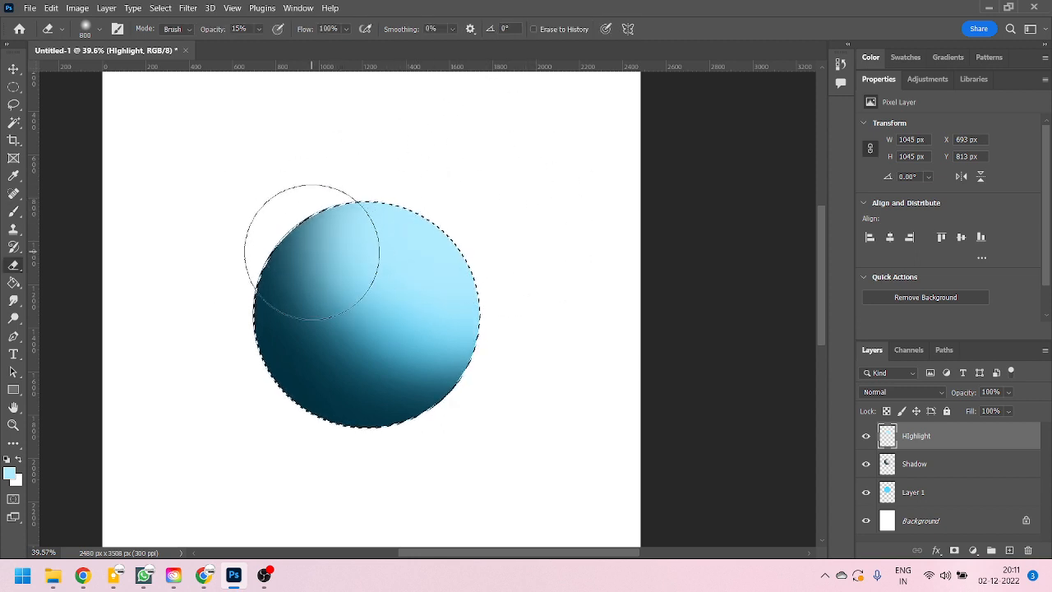
mouse_move(322, 253)
mouse_down()
mouse_move(420, 186)
mouse_move(425, 364)
mouse_up()
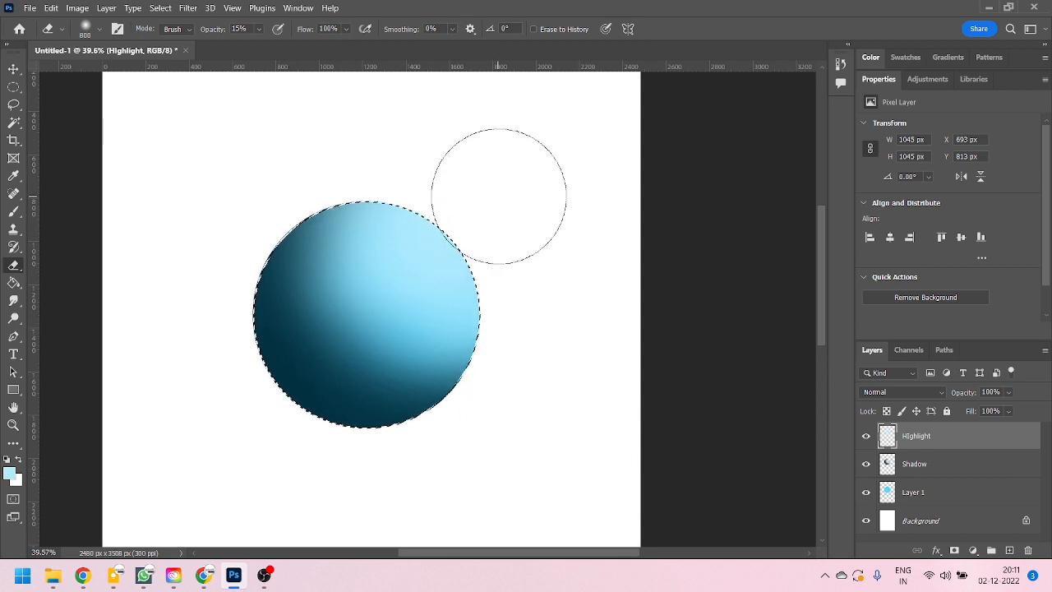
key(b)
mouse_move(426, 231)
mouse_down()
mouse_move(453, 196)
mouse_move(387, 255)
mouse_move(456, 250)
mouse_move(476, 234)
mouse_move(478, 206)
mouse_move(453, 195)
mouse_move(425, 252)
mouse_move(445, 247)
mouse_move(366, 233)
mouse_move(446, 227)
mouse_move(388, 183)
mouse_up()
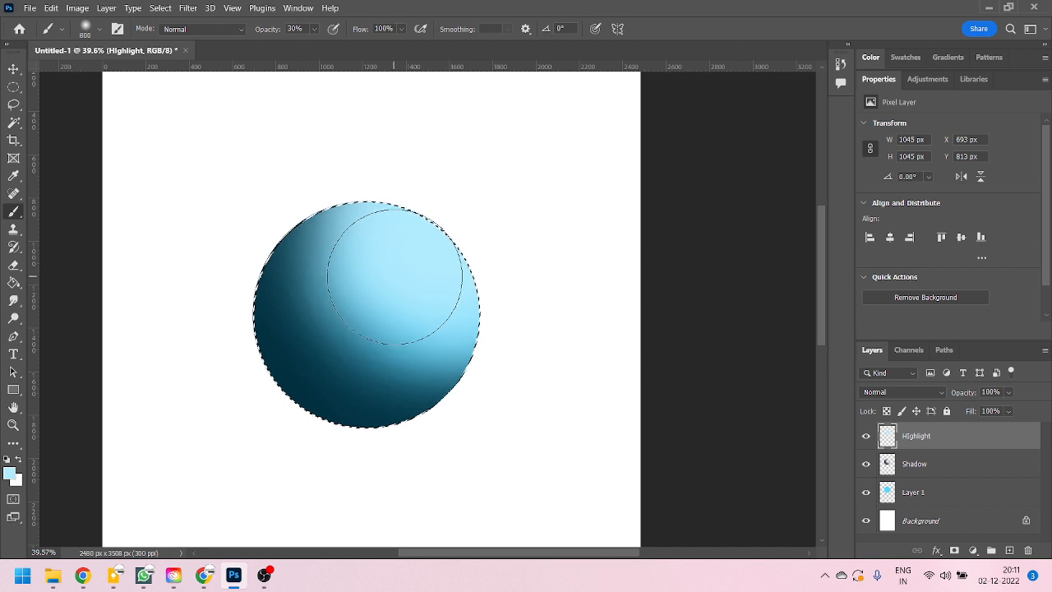
key(e)
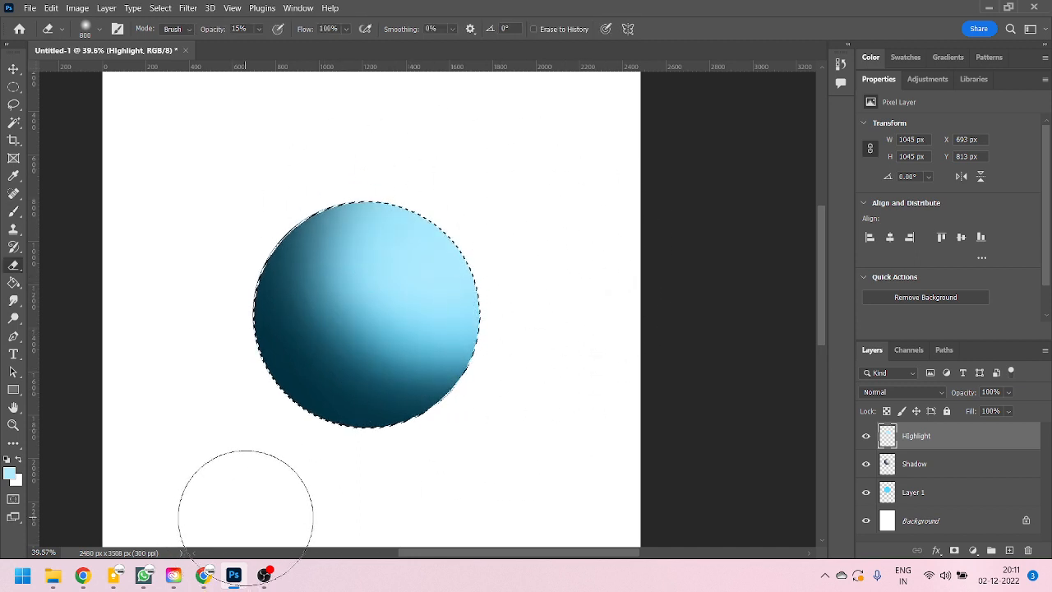
click(14, 73)
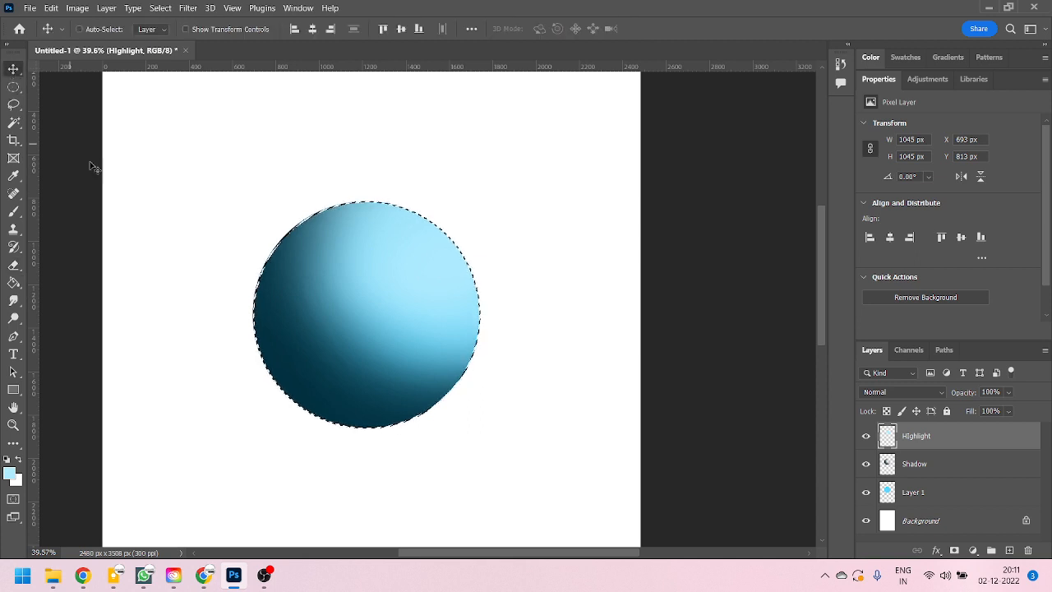
Step: Compare the shading by hiding Layer 1, Highlight and Shadow, and showing them again one by one from Layer 1 upwards
click(866, 493)
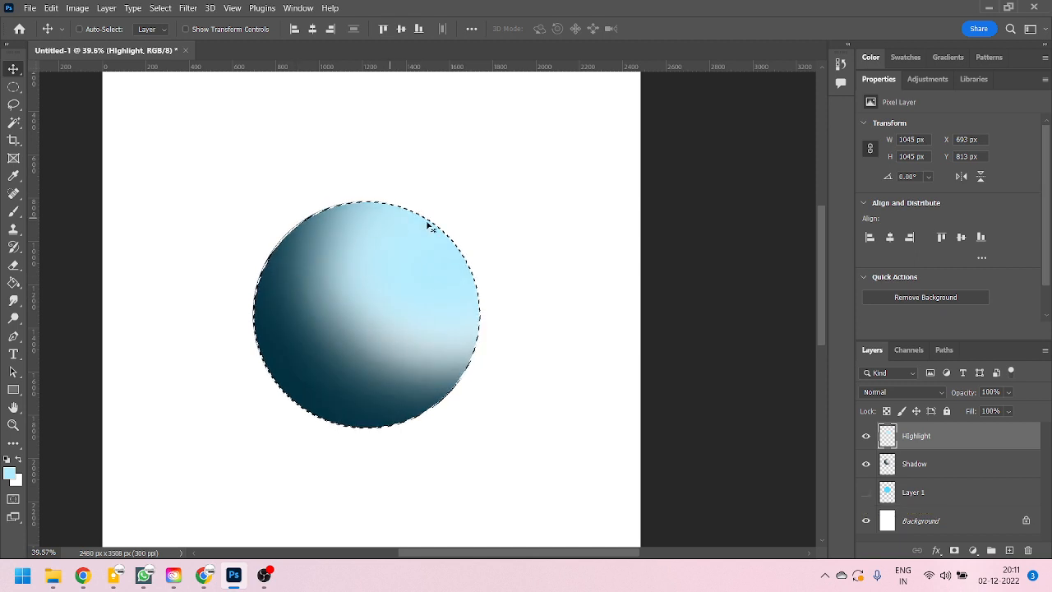
click(867, 438)
click(865, 464)
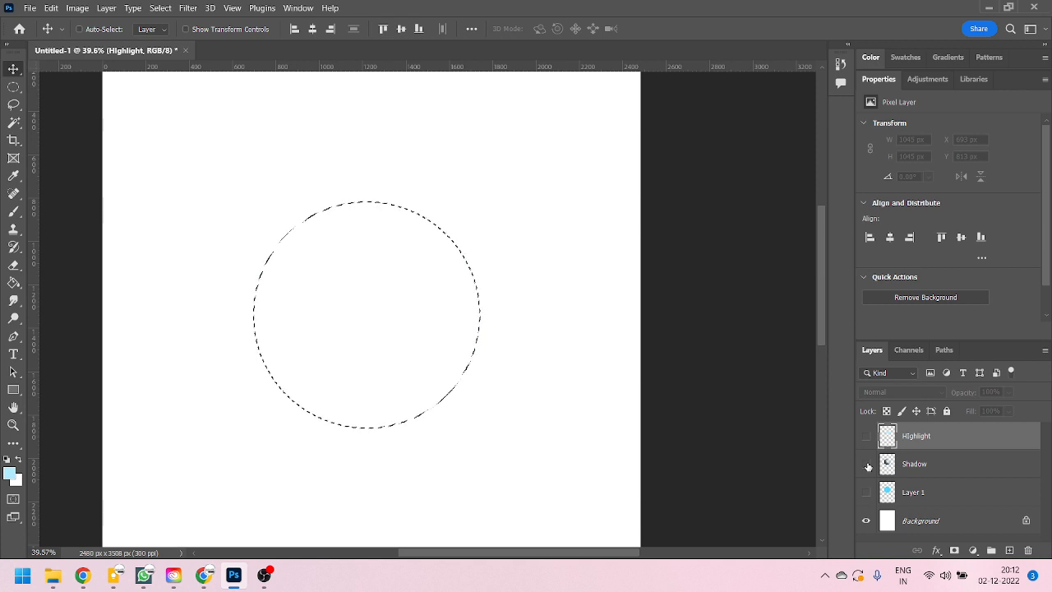
click(867, 493)
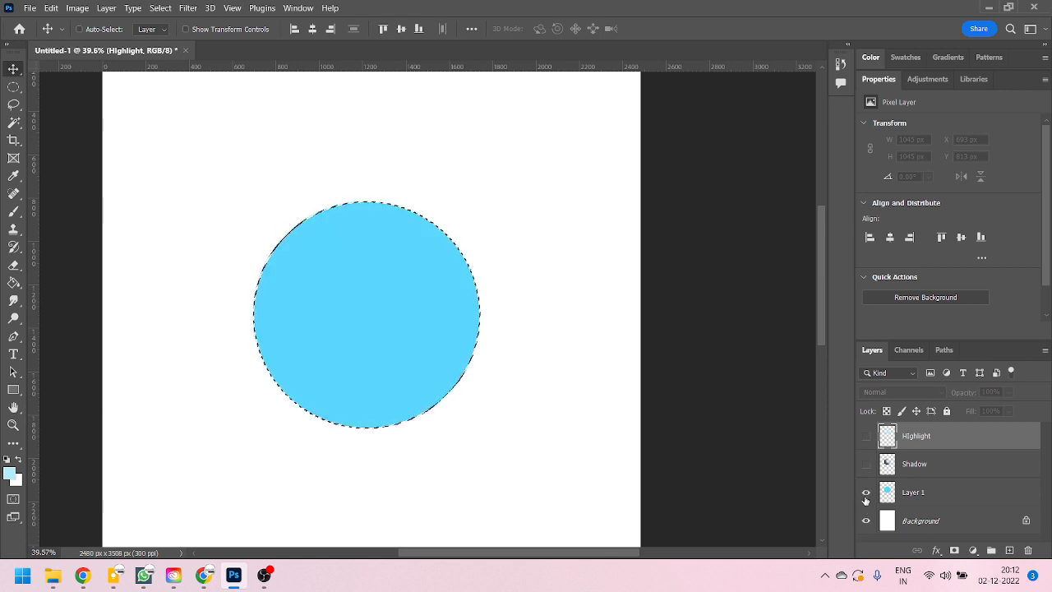
click(866, 463)
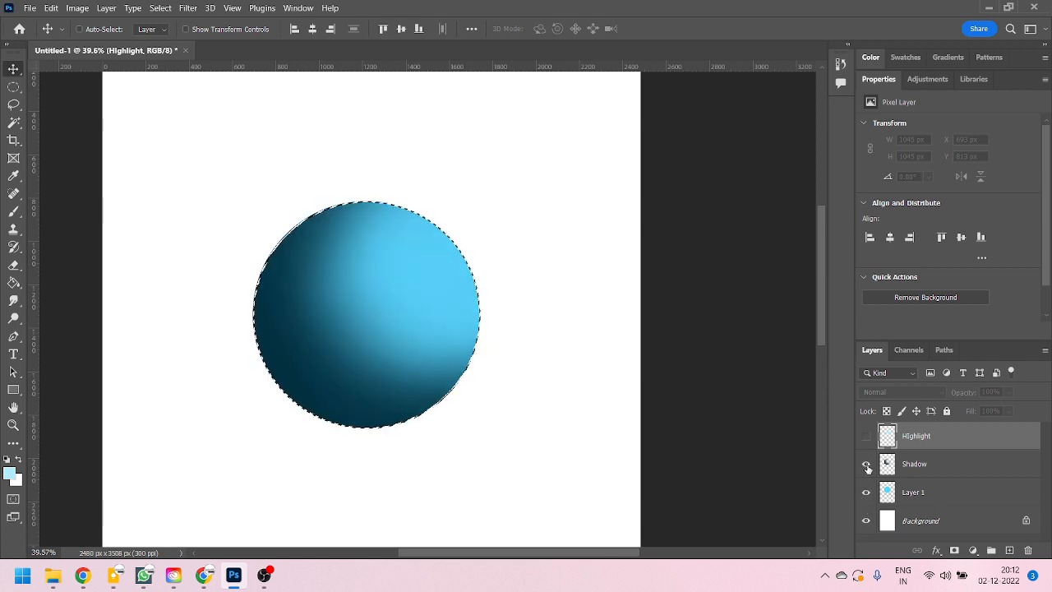
click(866, 436)
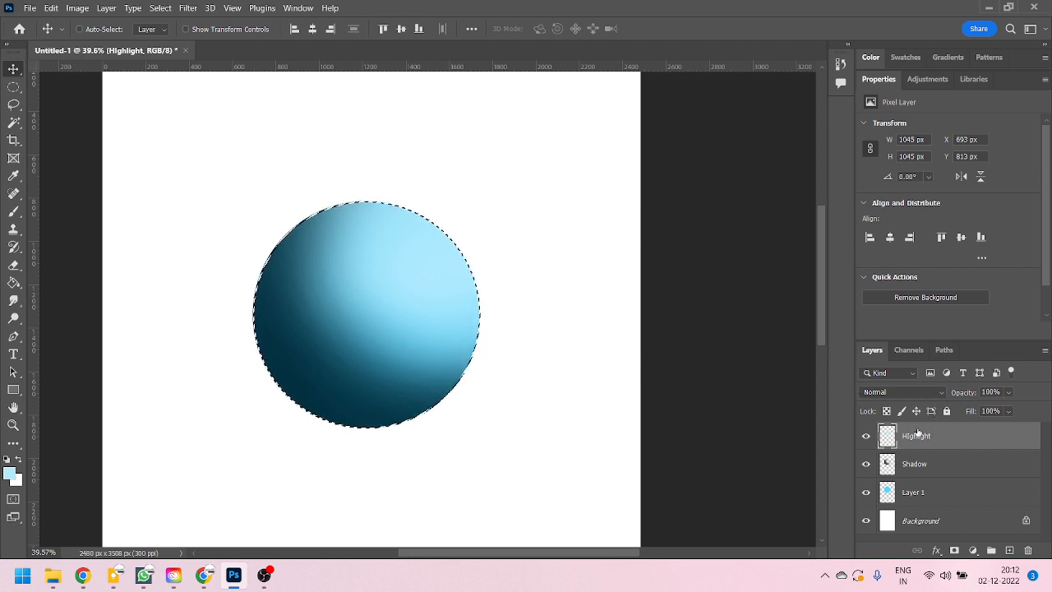
Step: Set the Highlight layer's blend mode to Screen, previewing Color Dodge for comparison
click(938, 391)
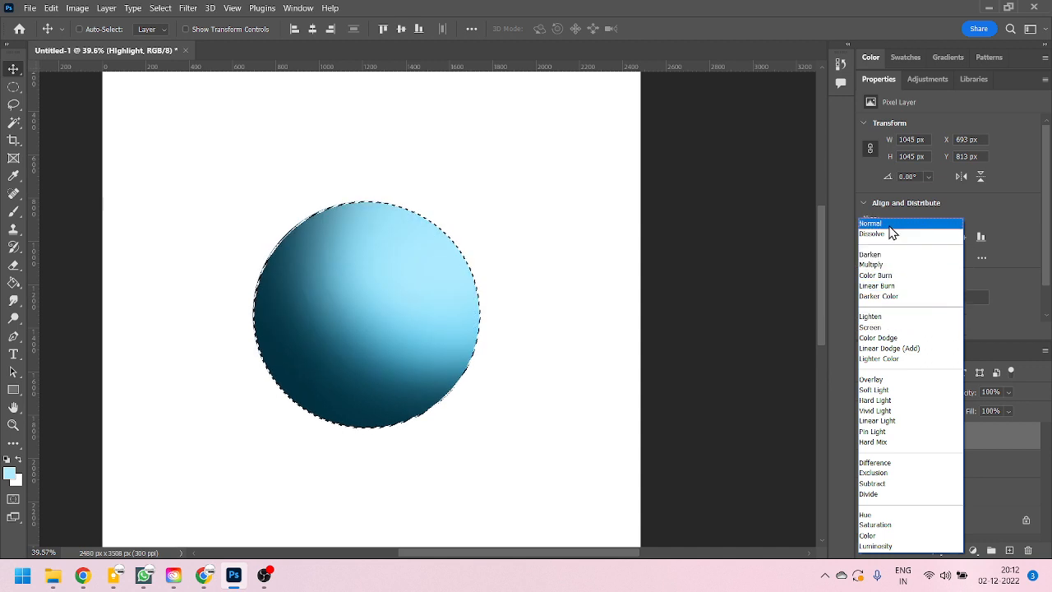
click(888, 332)
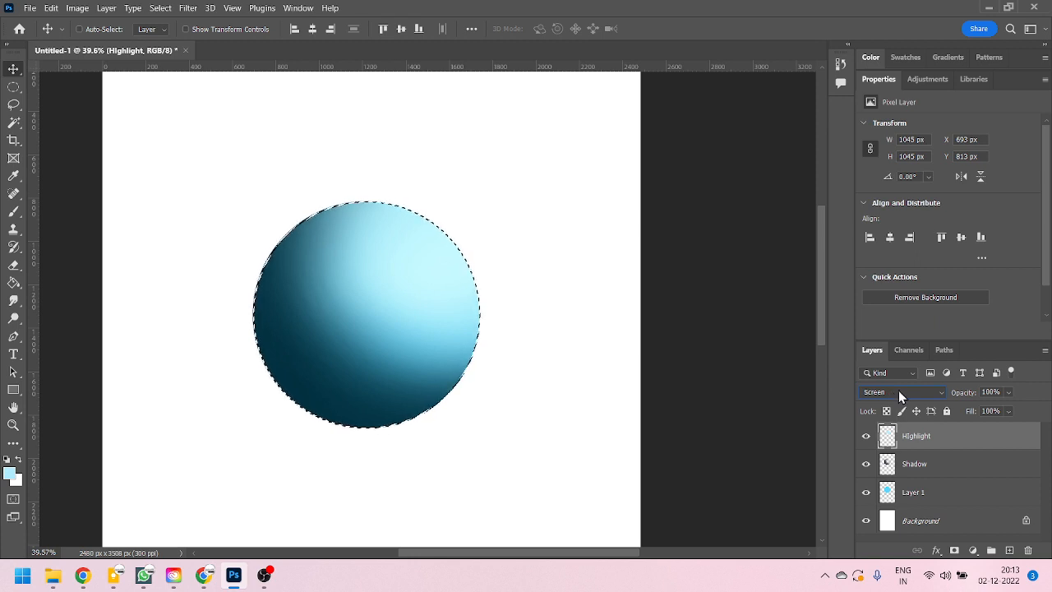
click(941, 392)
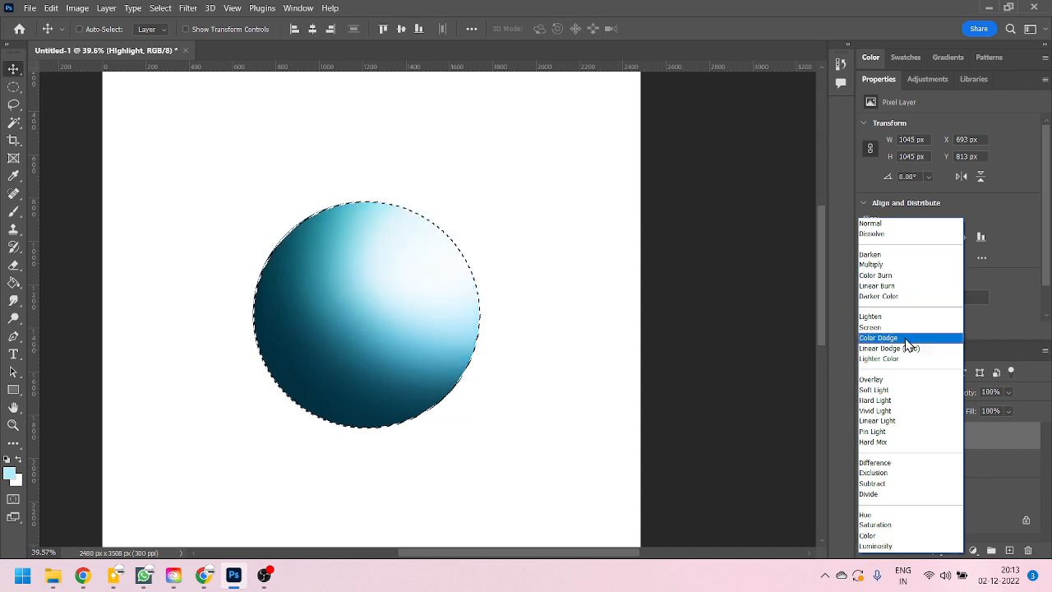
click(909, 327)
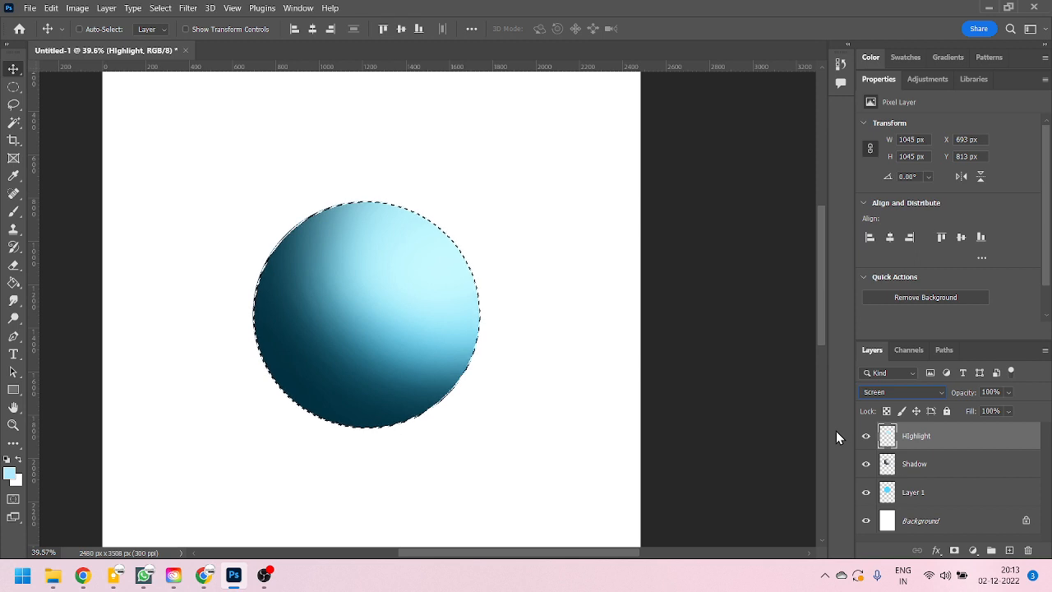
Step: Set the Shadow layer's blend mode to Multiply and deselect the circular selection
click(934, 472)
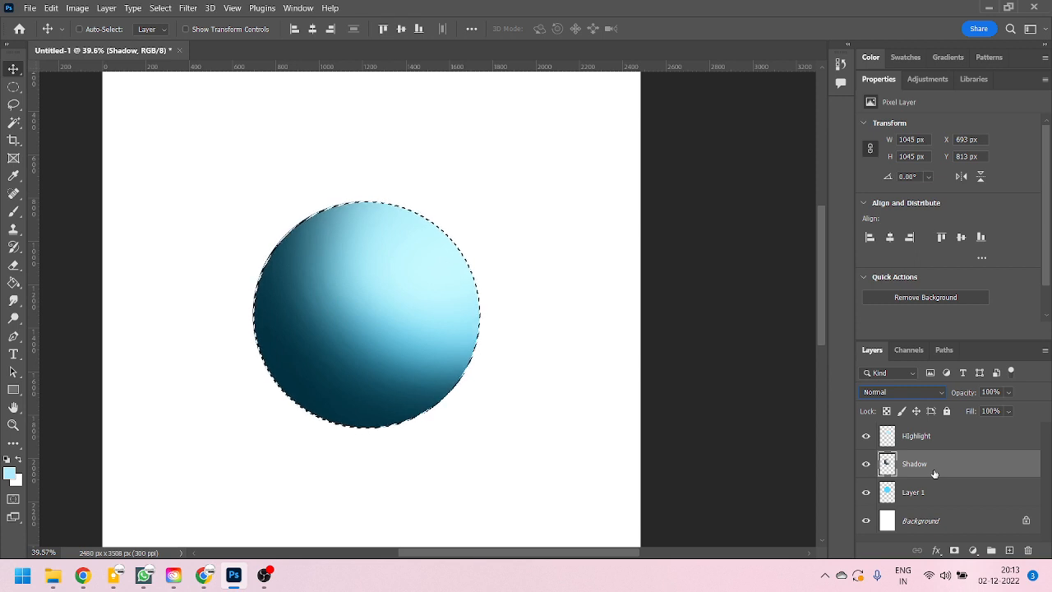
click(932, 391)
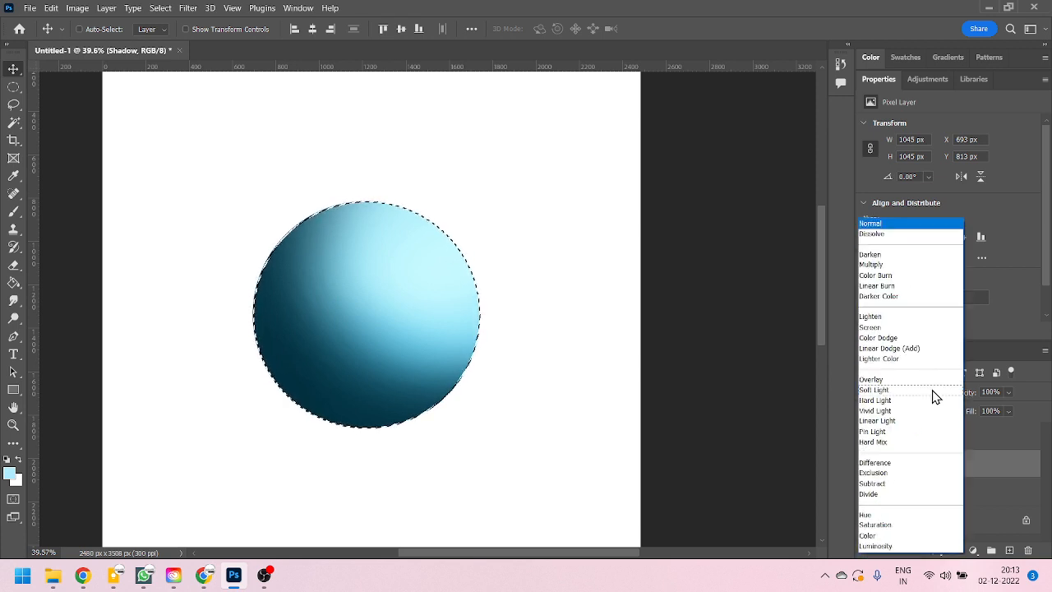
click(898, 265)
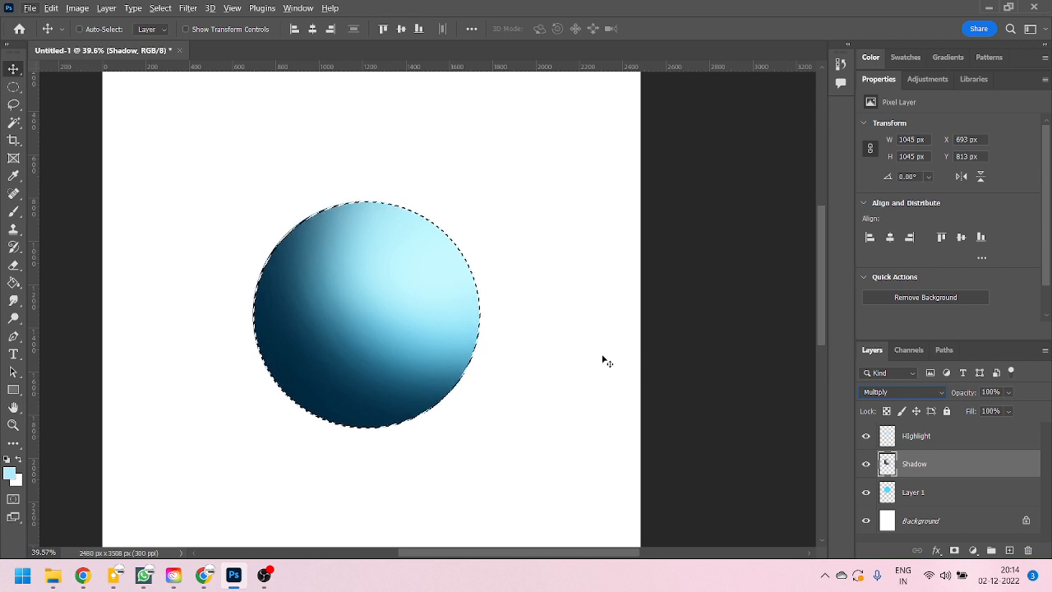
key(ctrl)
key(ctrl+d)
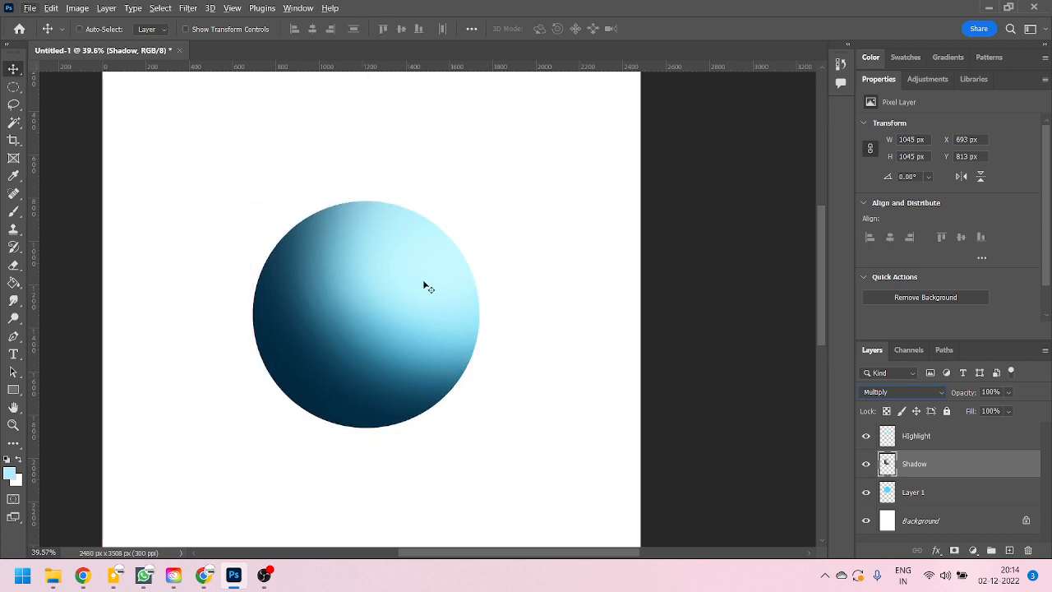
Step: Add a new empty layer directly above the Background layer, beneath the sphere's layers
drag(402, 343, 350, 315)
drag(430, 345, 510, 311)
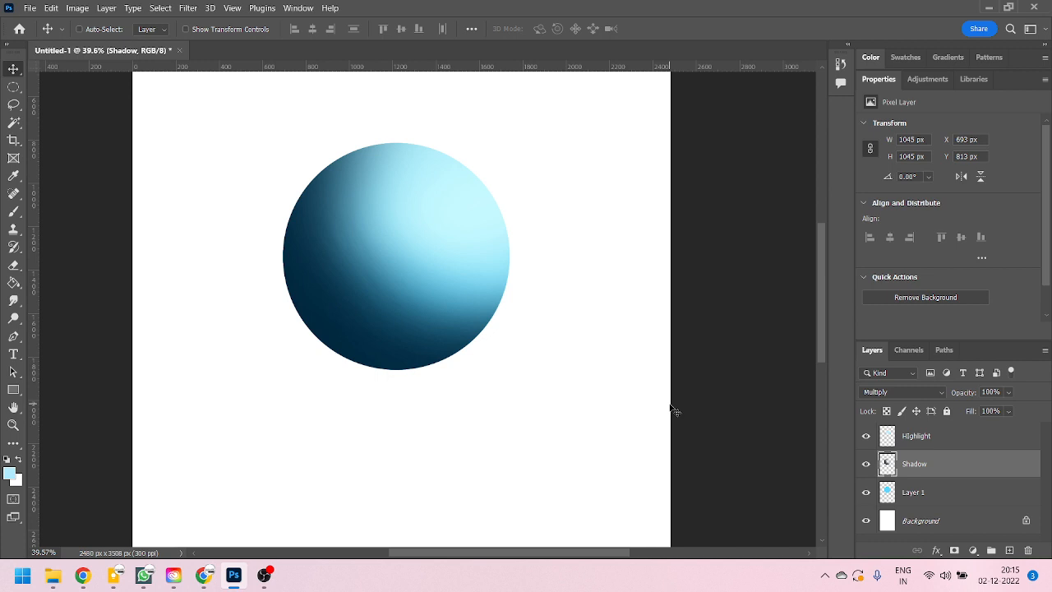
scroll(606, 414, down, 6)
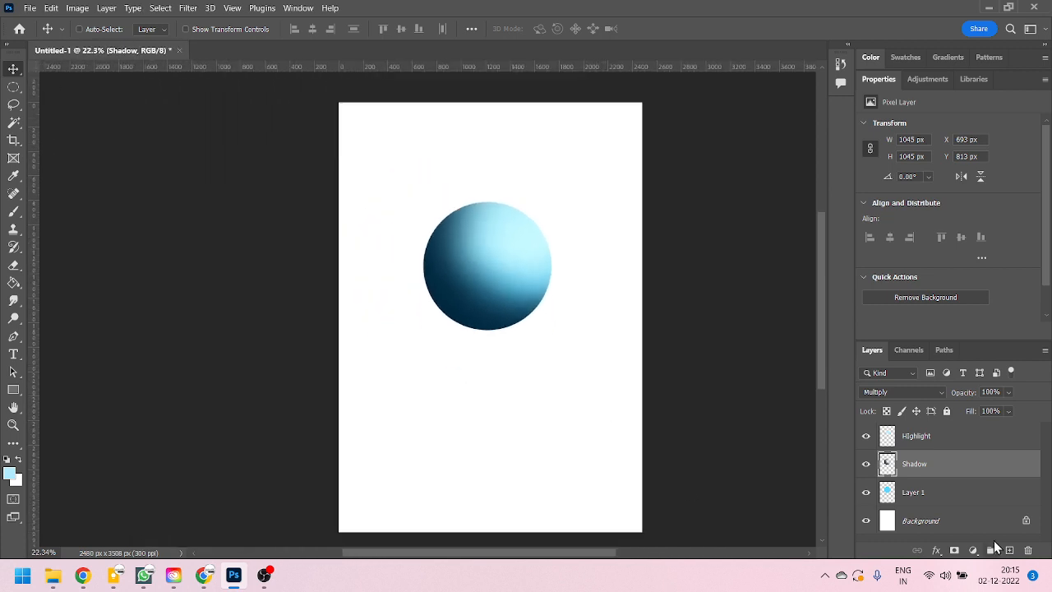
click(941, 529)
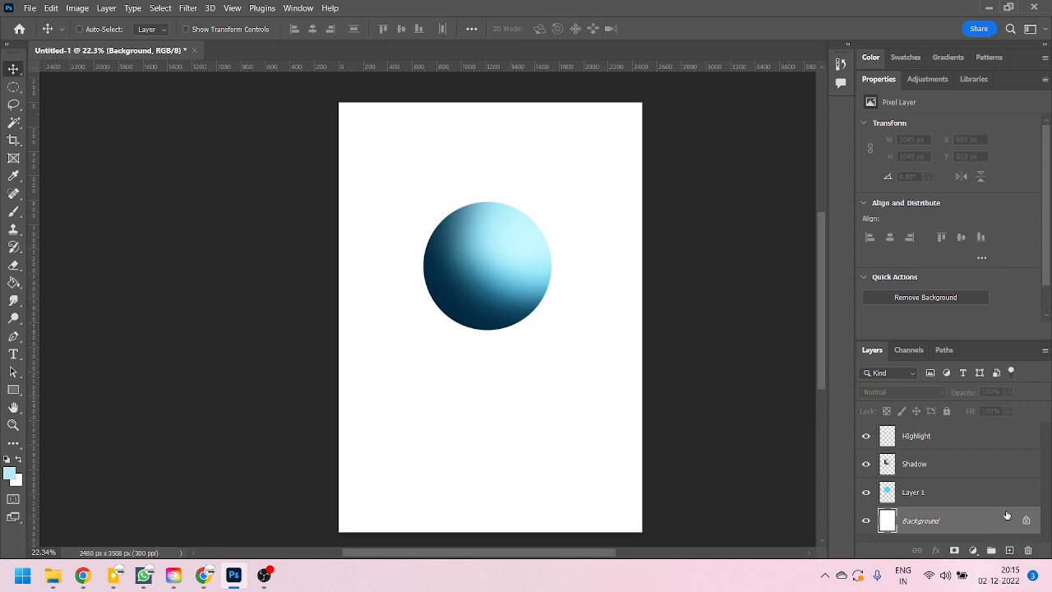
click(1010, 550)
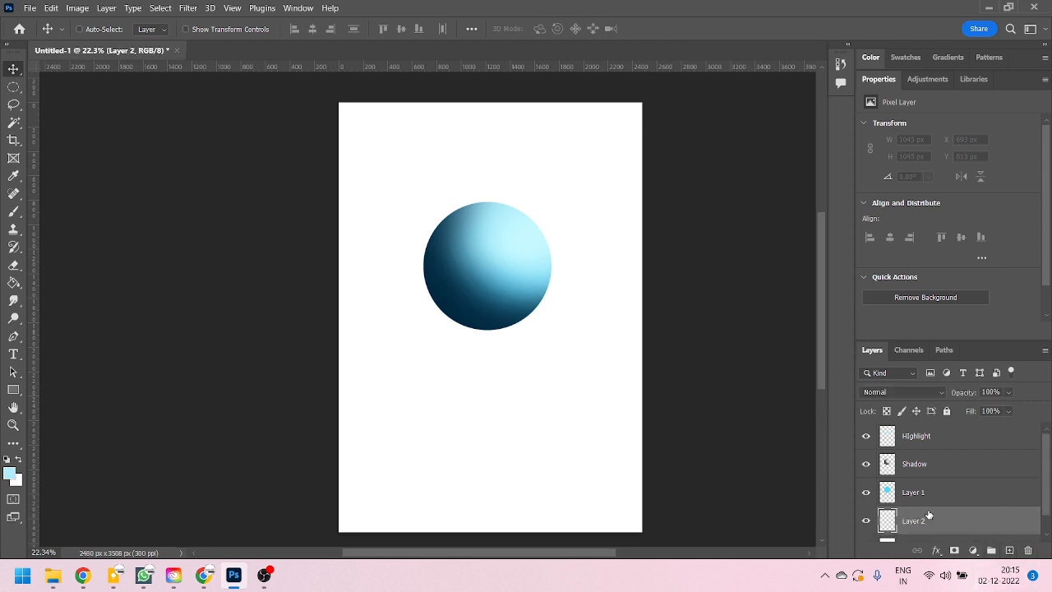
scroll(929, 515, down, 1)
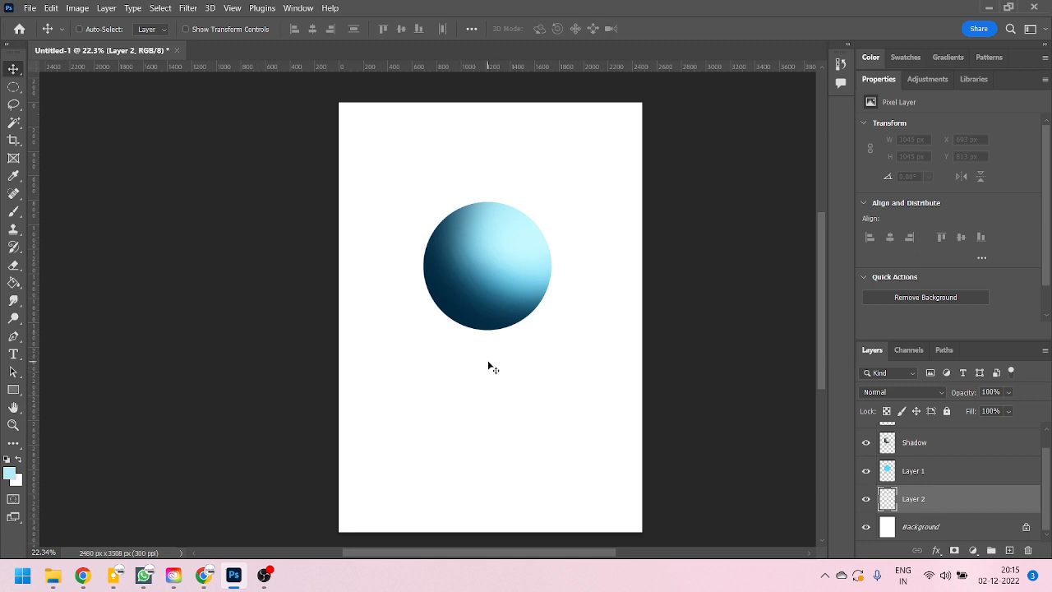
Step: Select the page's lower part across its full width with the Rectangular Marquee tool, about 2480 by 1928 px, starting behind the sphere's lower half
click(11, 91)
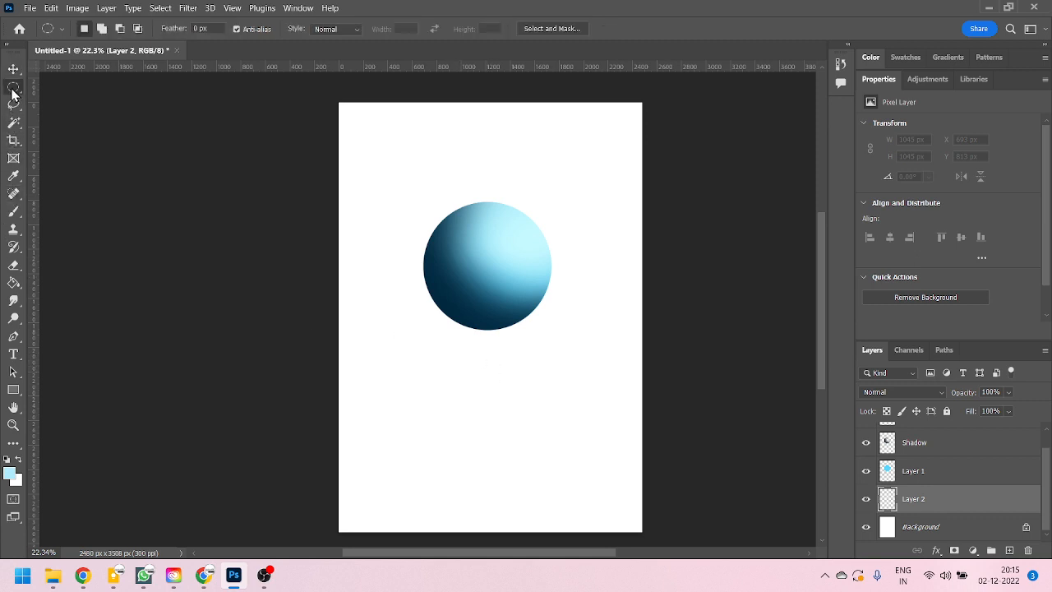
right_click(12, 91)
click(81, 87)
drag(329, 297, 665, 536)
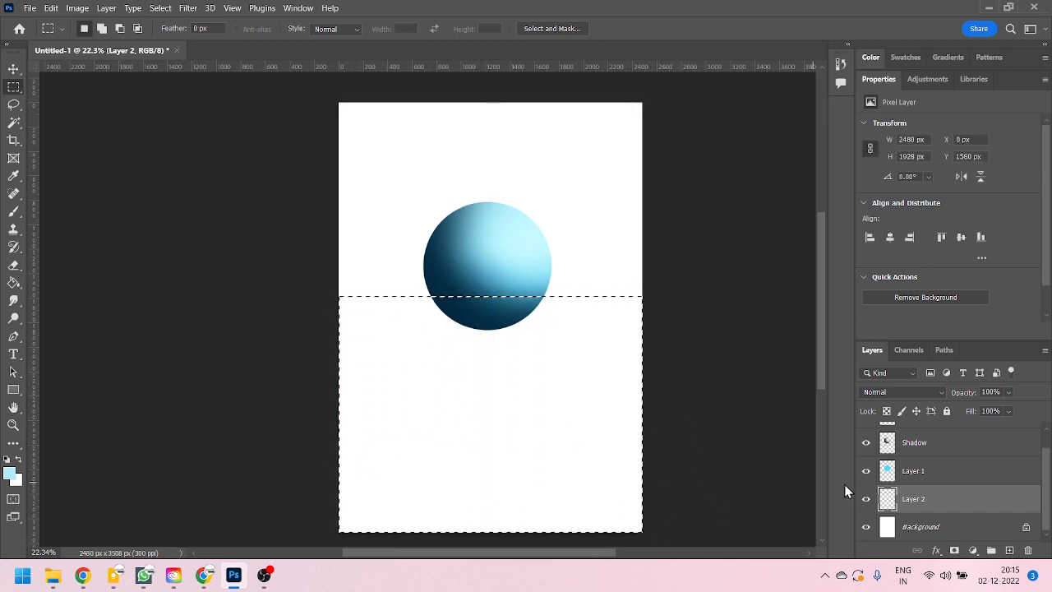
Step: Set the foreground colour to mid grey aeaeae and fill the lower selection on Layer 2
click(10, 474)
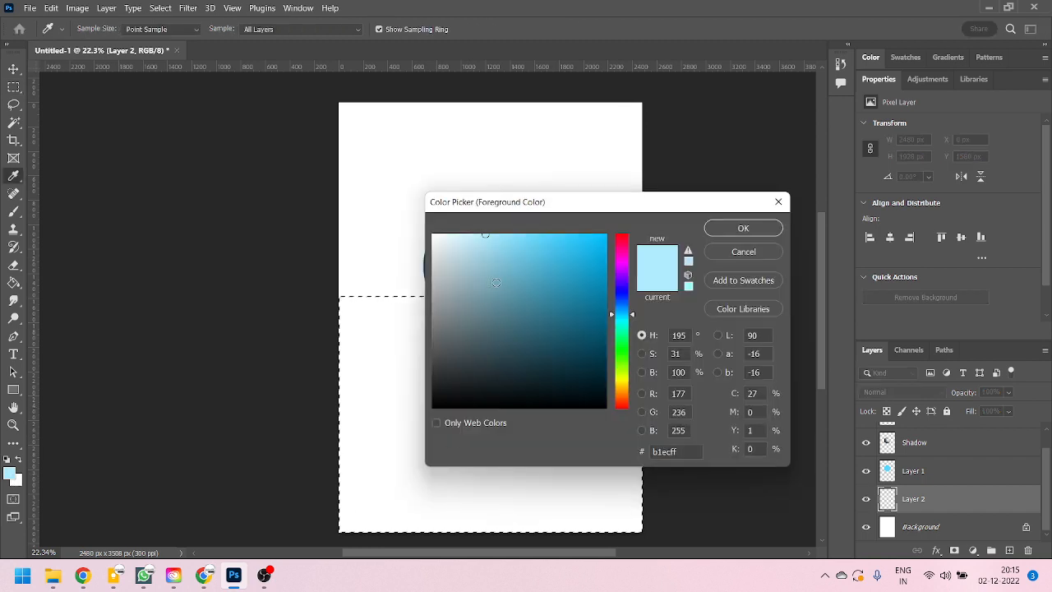
drag(496, 282, 387, 299)
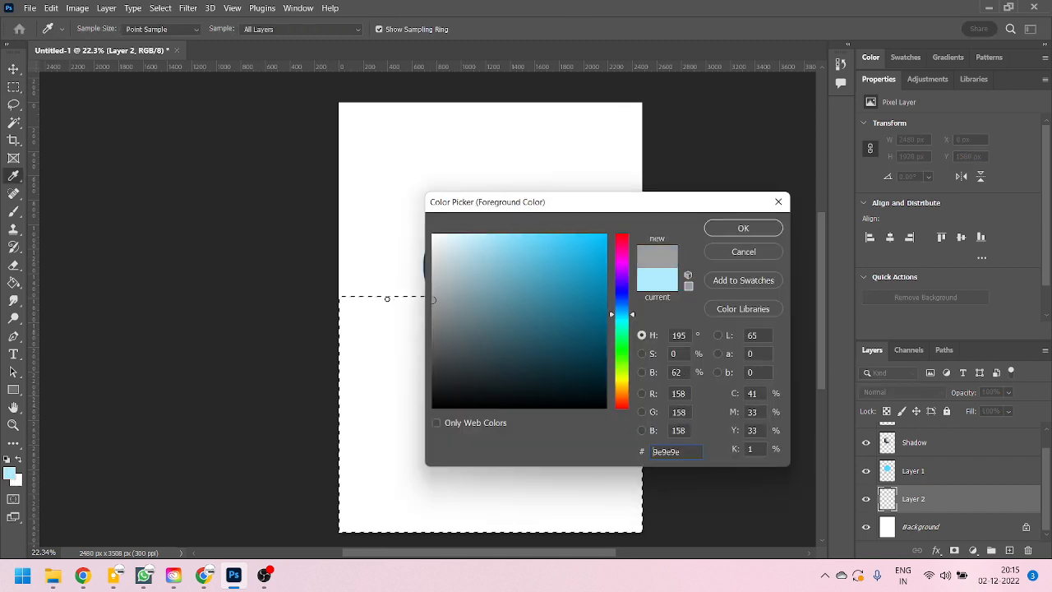
click(758, 232)
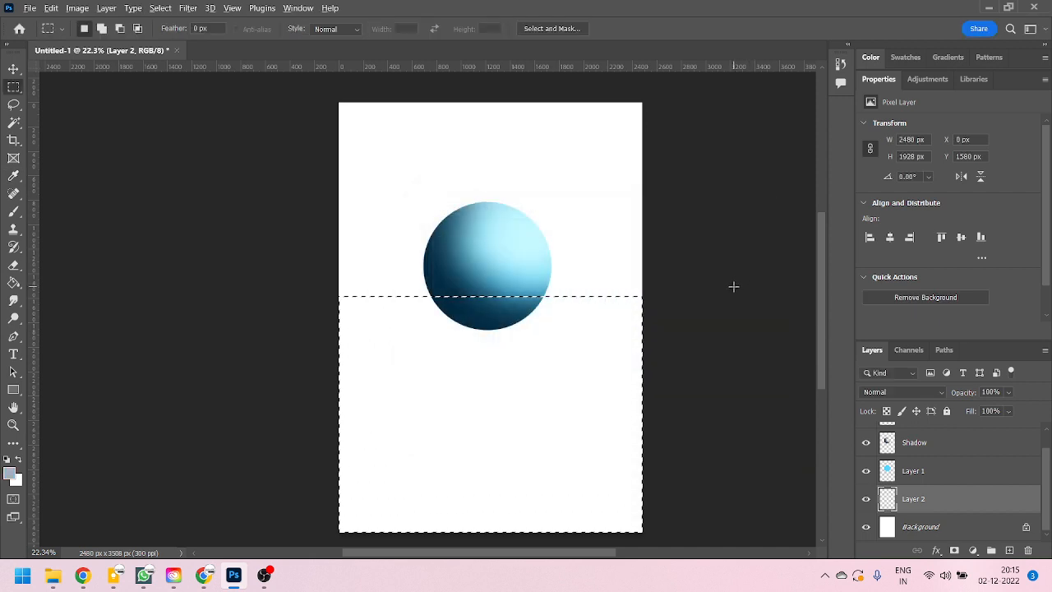
key(alt+BackSpace)
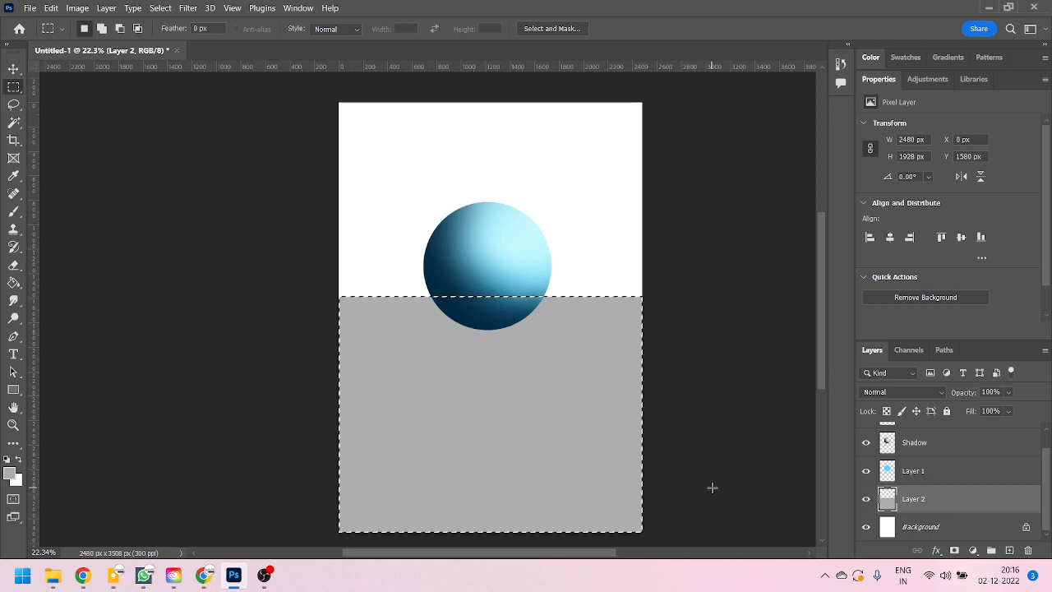
Step: Invert the selection so that it covers the page's upper part above the grey floor
key(ctrl+shift+i)
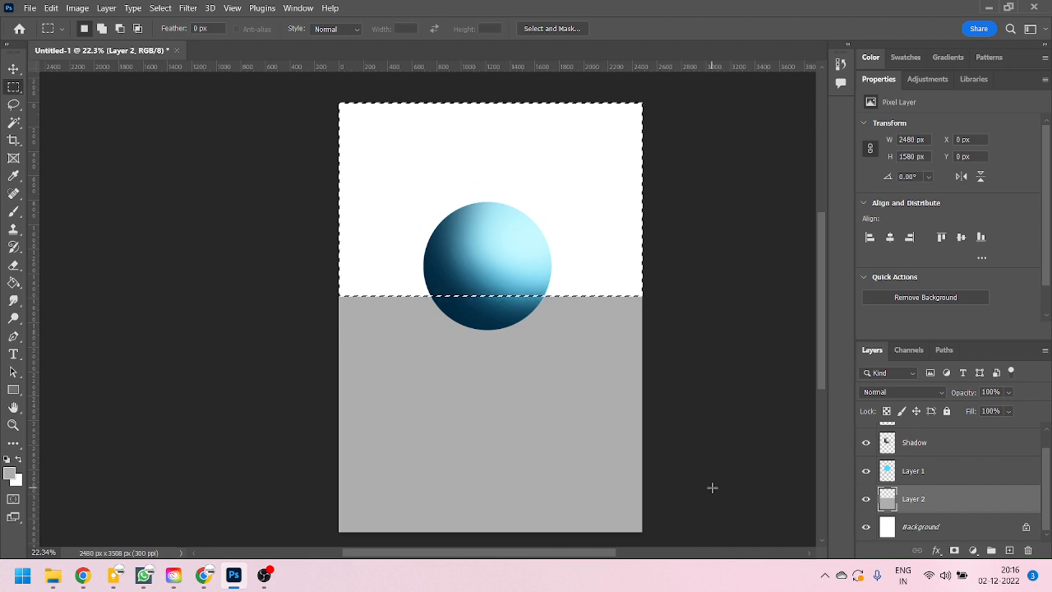
key(ctrl+shift+i)
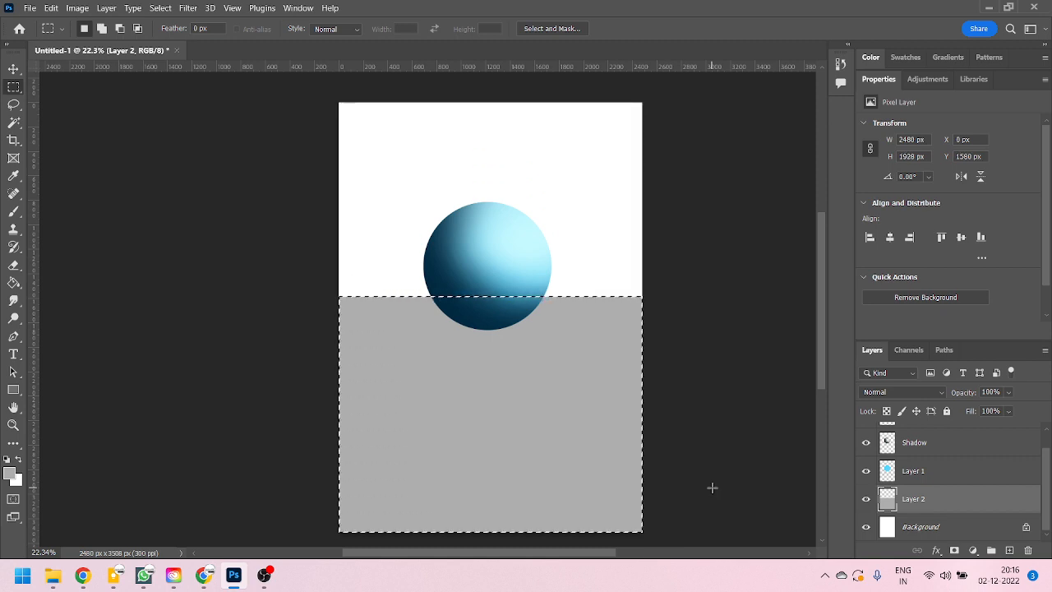
key(ctrl+shift+i)
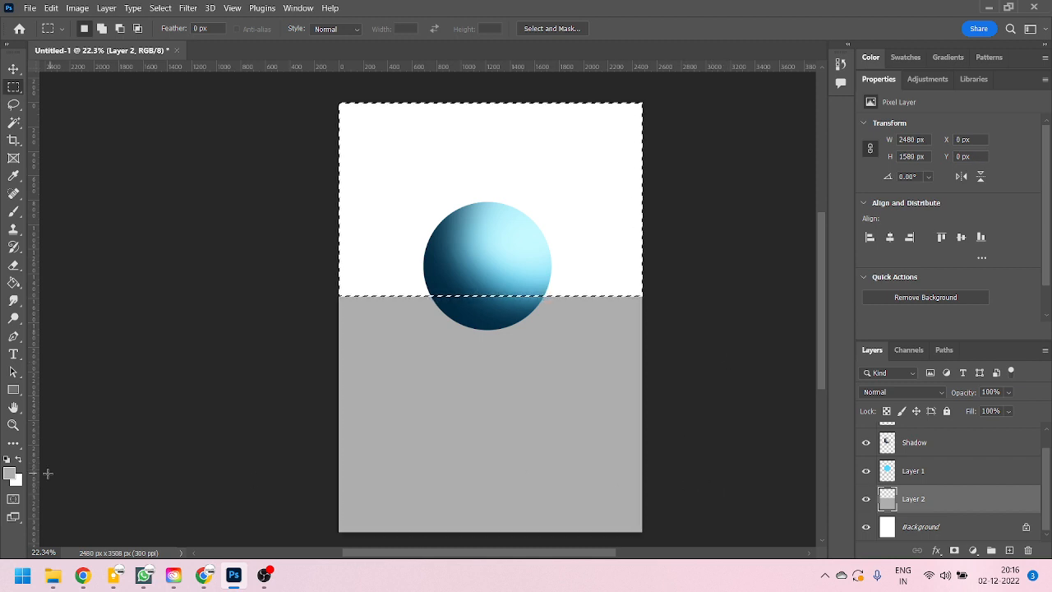
Step: Set the foreground colour to light grey eaeaea and fill the upper selection on Layer 2
click(8, 476)
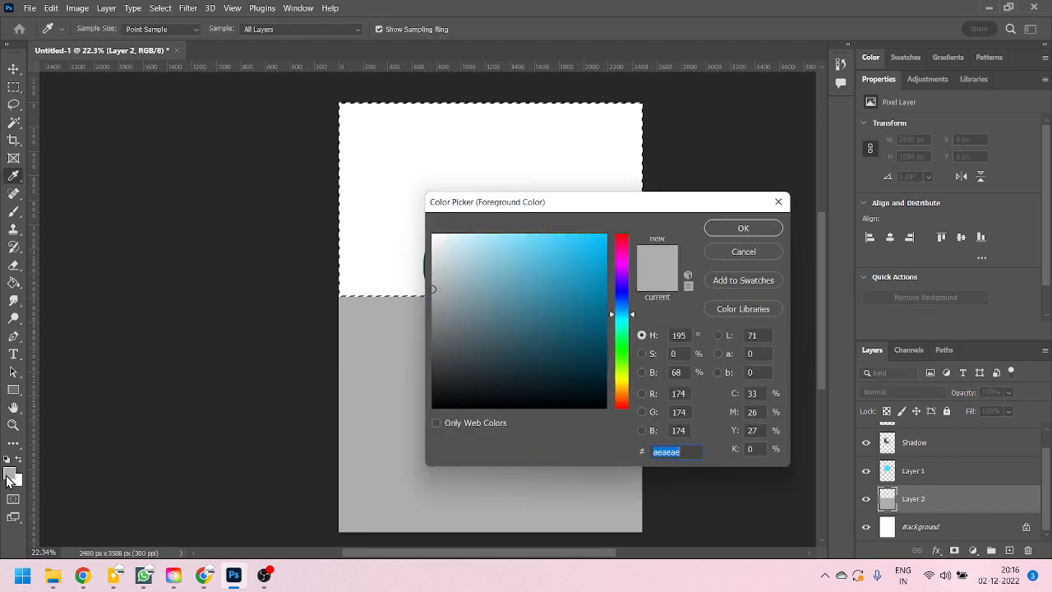
text(e3e3e3)
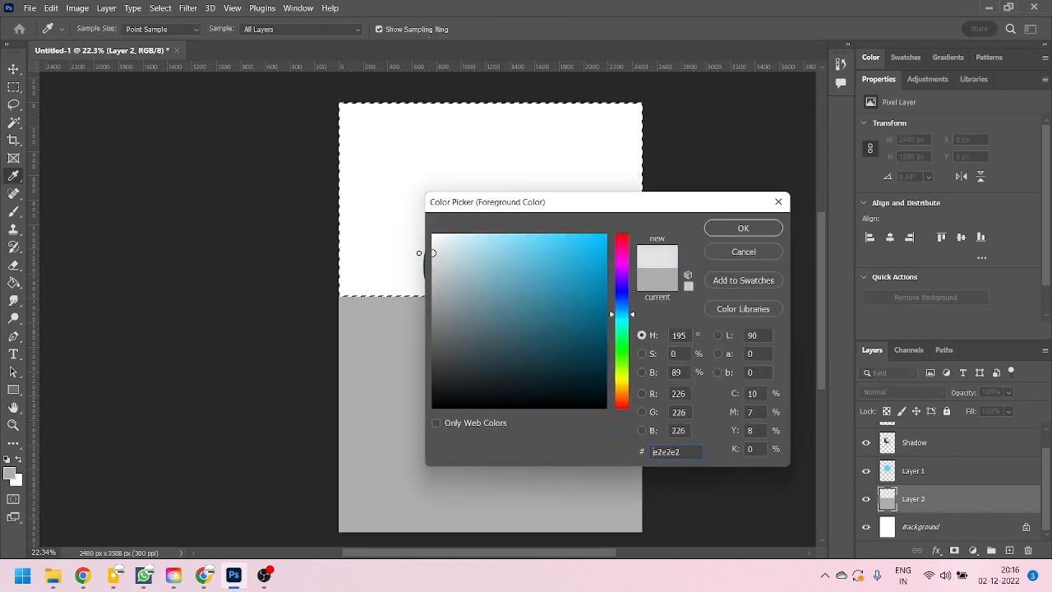
drag(438, 249, 424, 249)
click(736, 228)
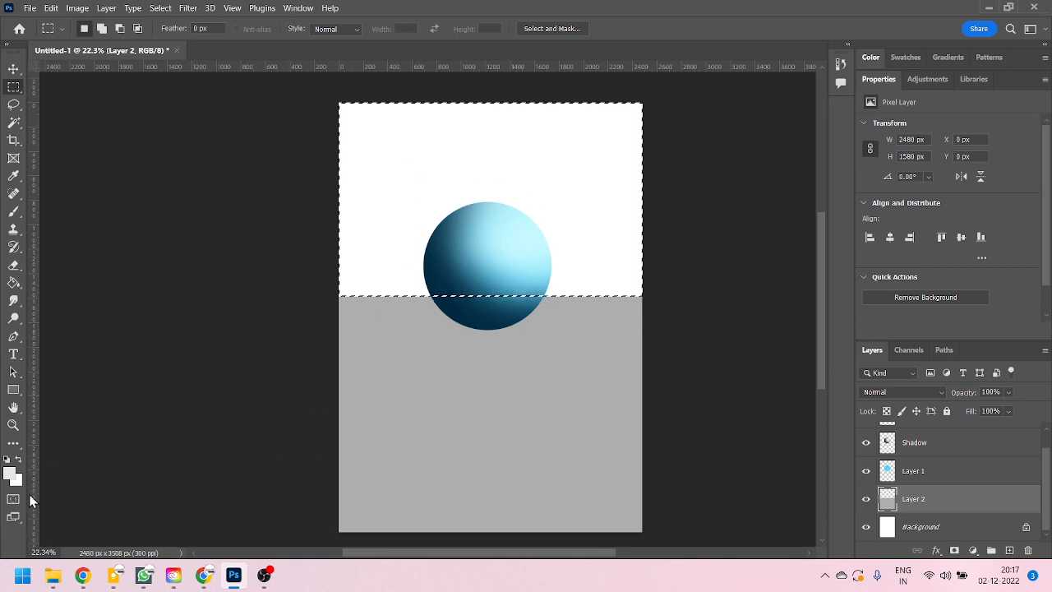
click(10, 472)
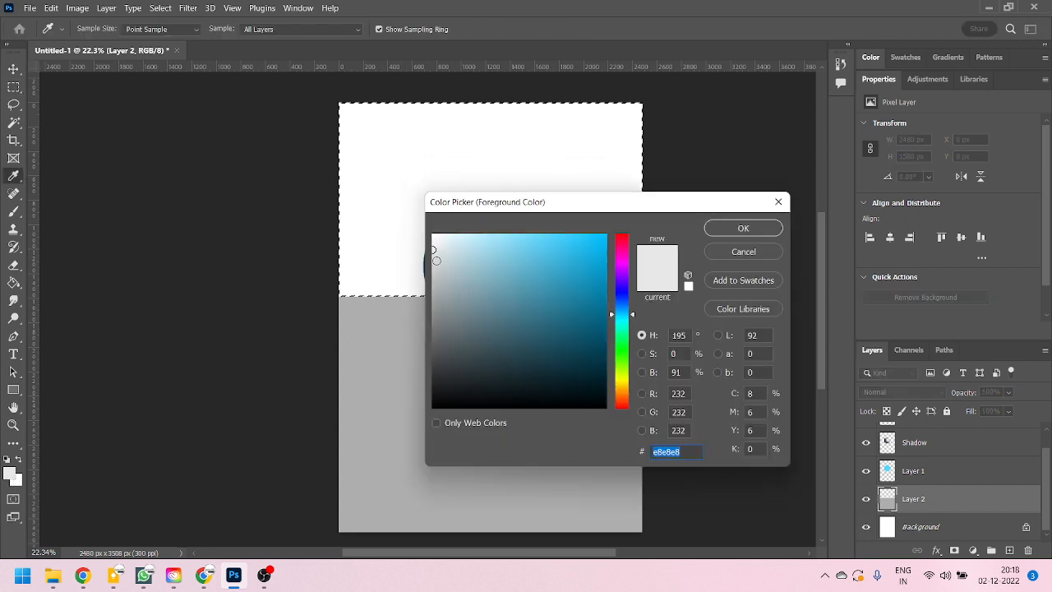
click(434, 248)
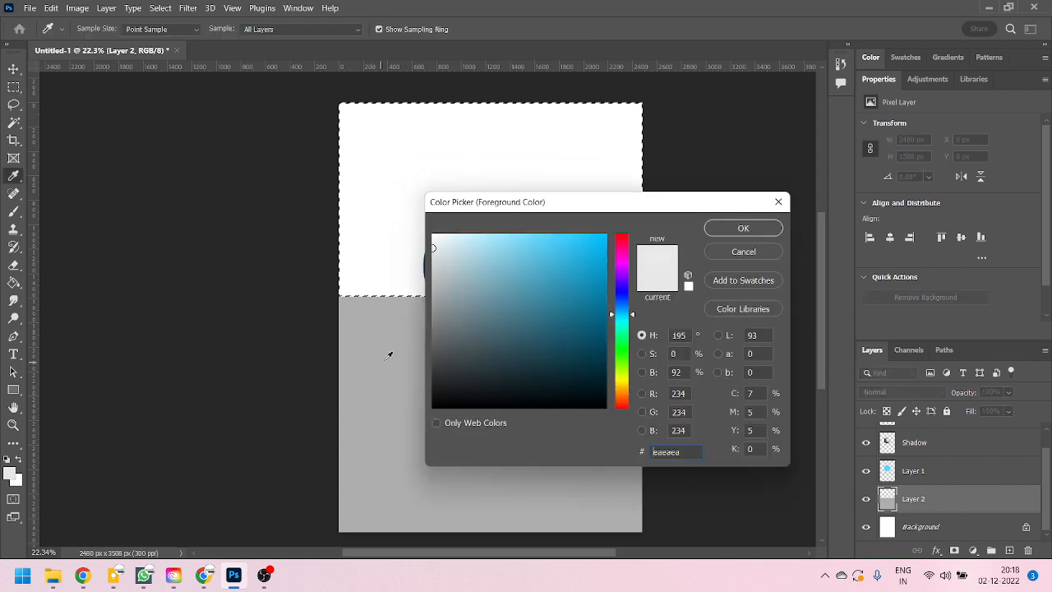
click(716, 228)
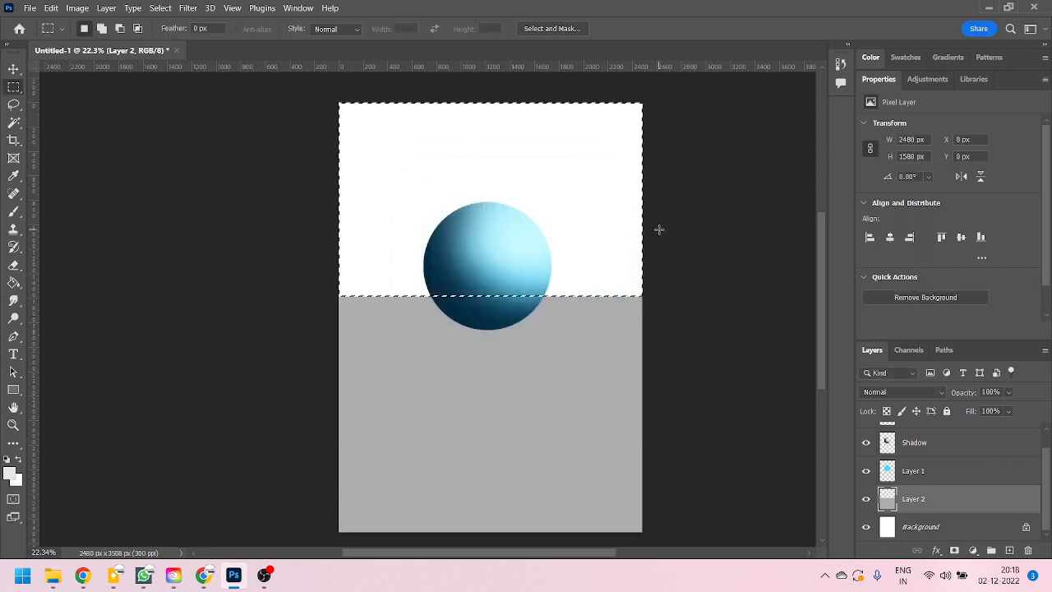
key(alt)
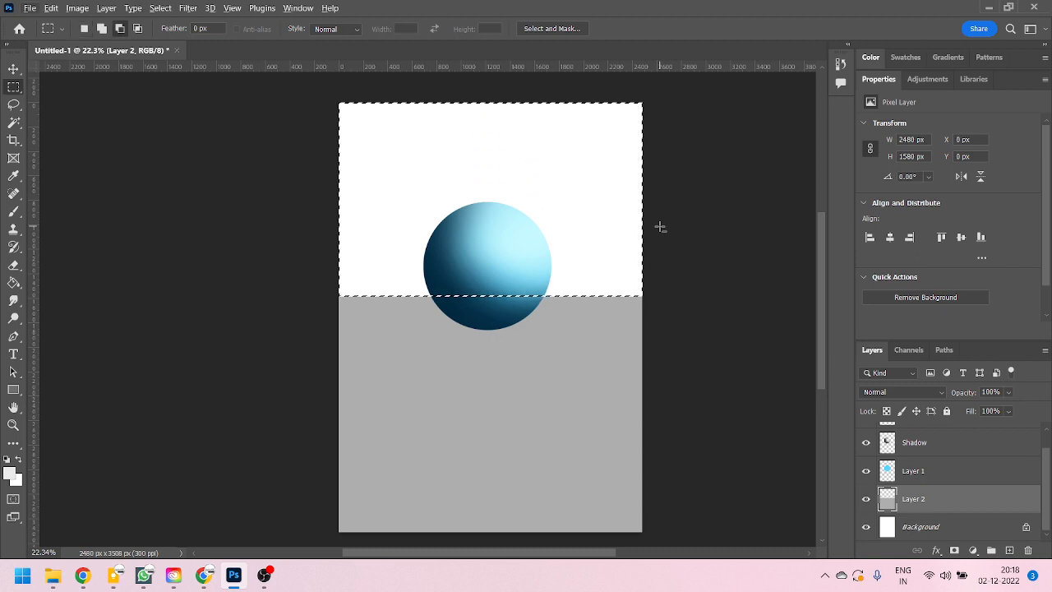
key(alt+BackSpace)
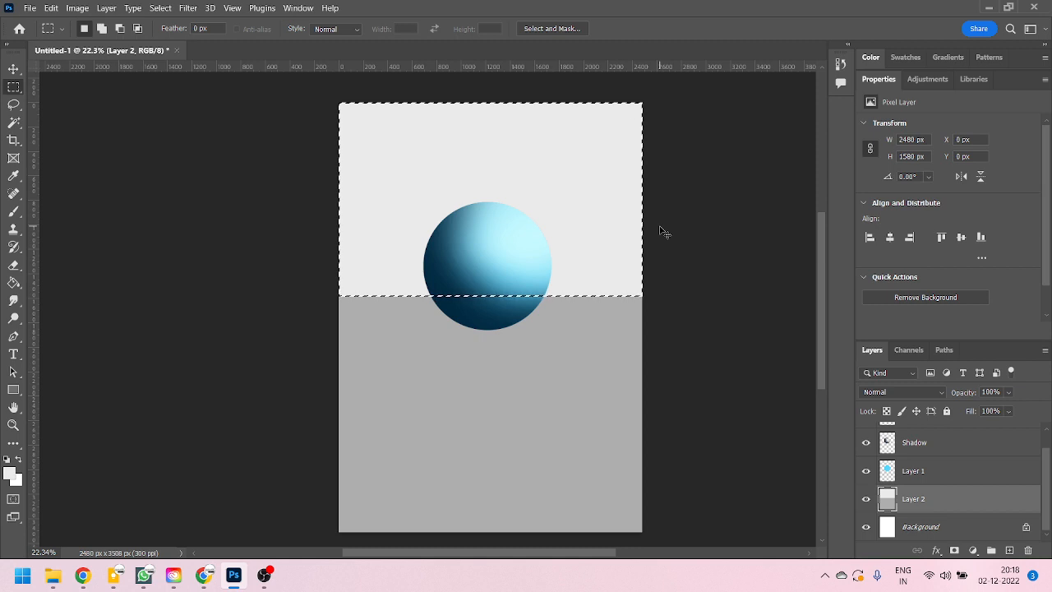
Step: Deselect the page's upper part, switch to the Move tool and collapse the layer properties to show the full layer list
key(ctrl+d)
scroll(567, 170, up, 1)
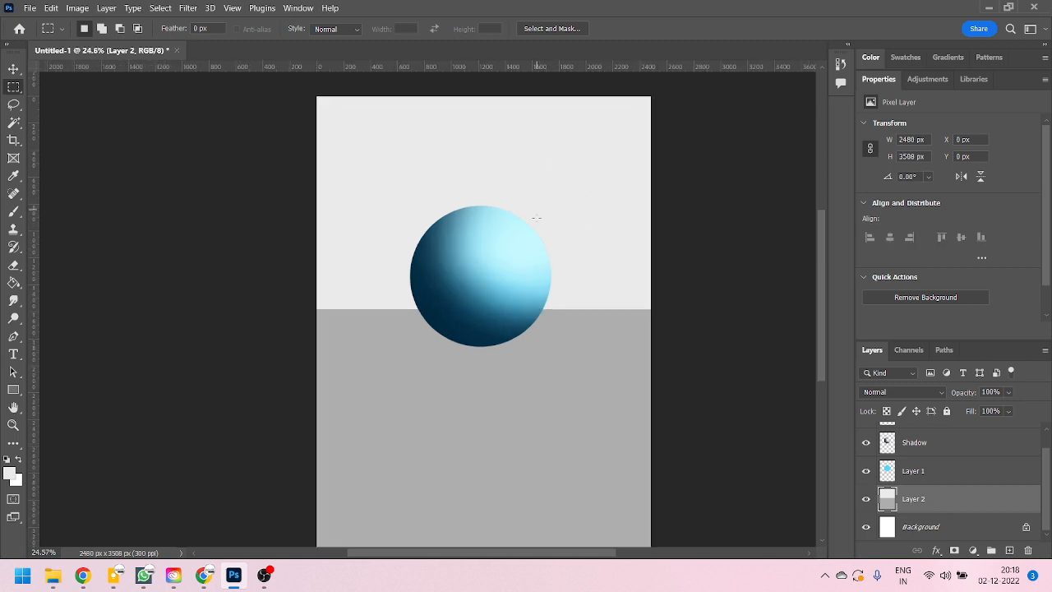
scroll(571, 231, down, 2)
scroll(577, 291, up, 1)
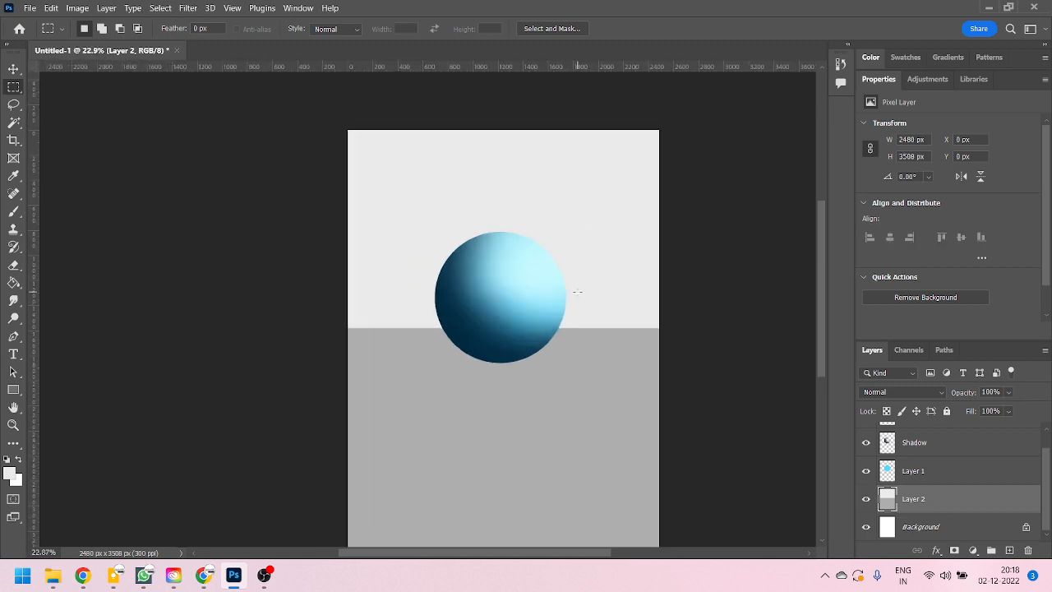
click(13, 68)
scroll(567, 284, up, 1)
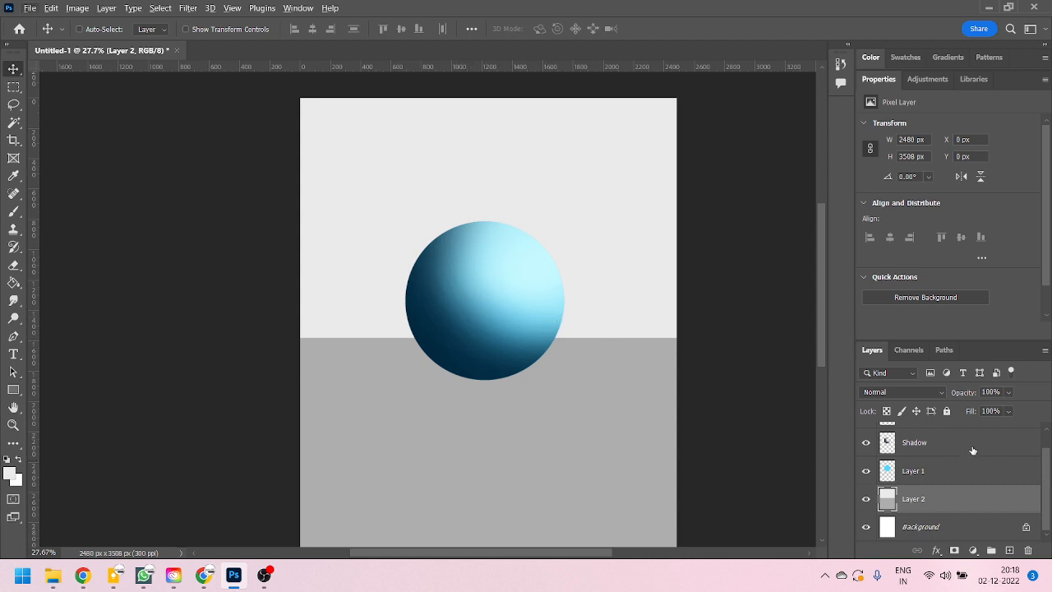
scroll(974, 451, up, 1)
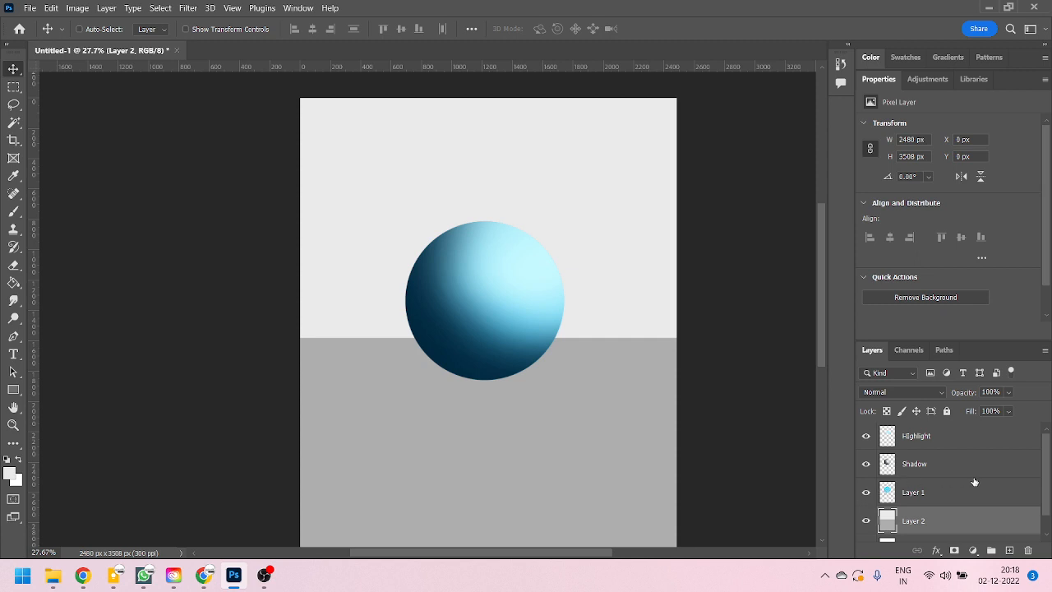
click(887, 80)
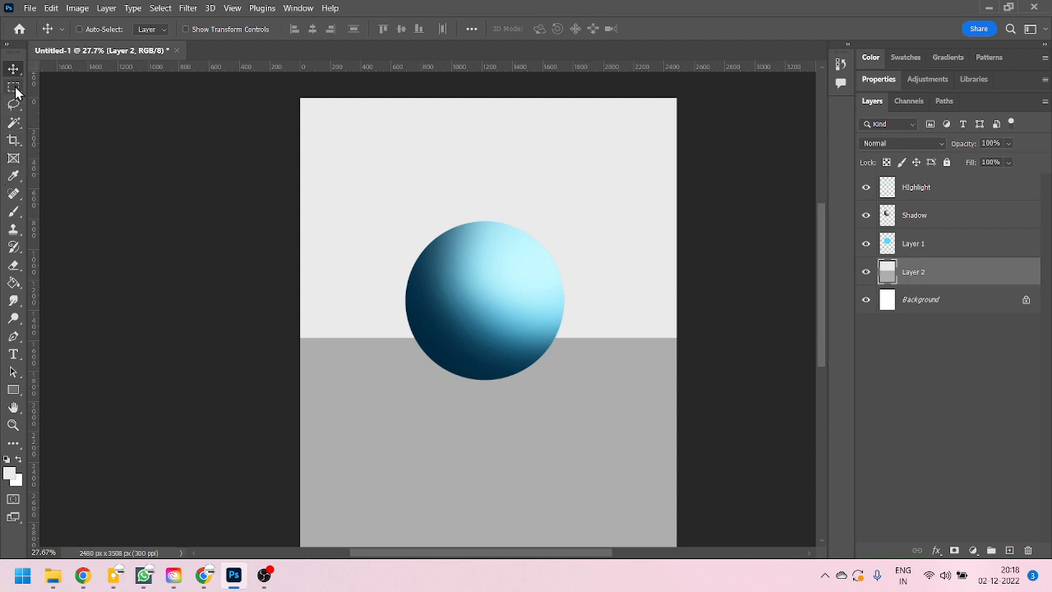
Step: Select a flat ellipse about 1240 by 210 px beneath the sphere's lower left and add a layer named cast shadow above Layer 2
drag(15, 92, 98, 100)
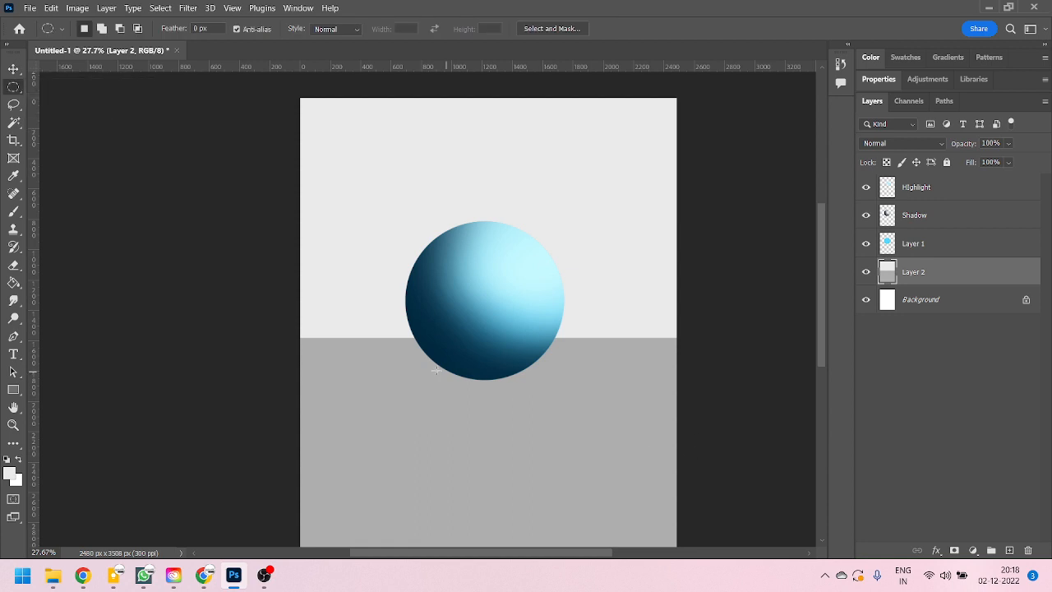
drag(341, 353, 530, 385)
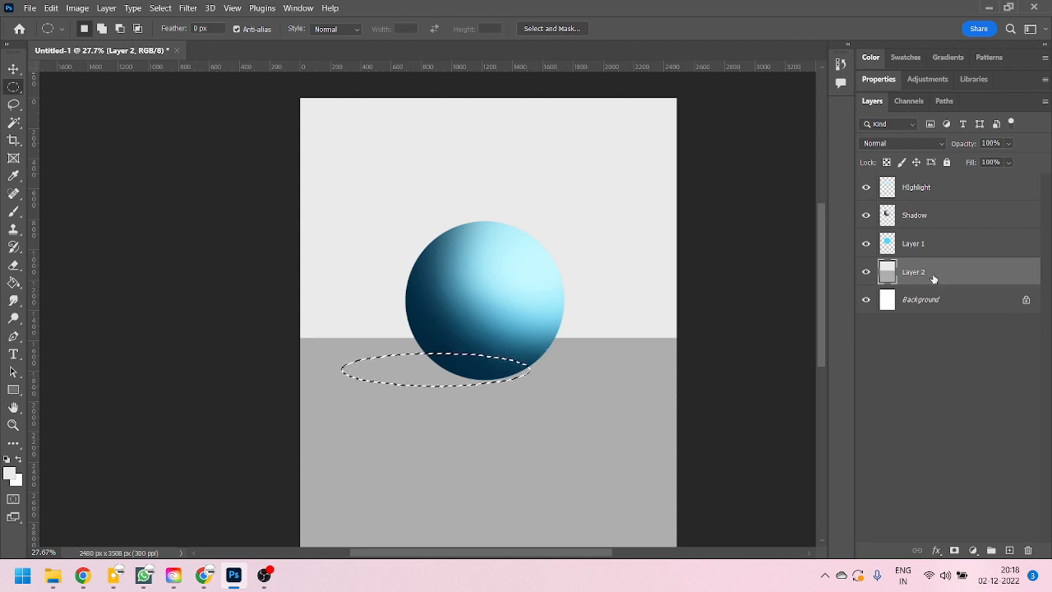
click(1009, 550)
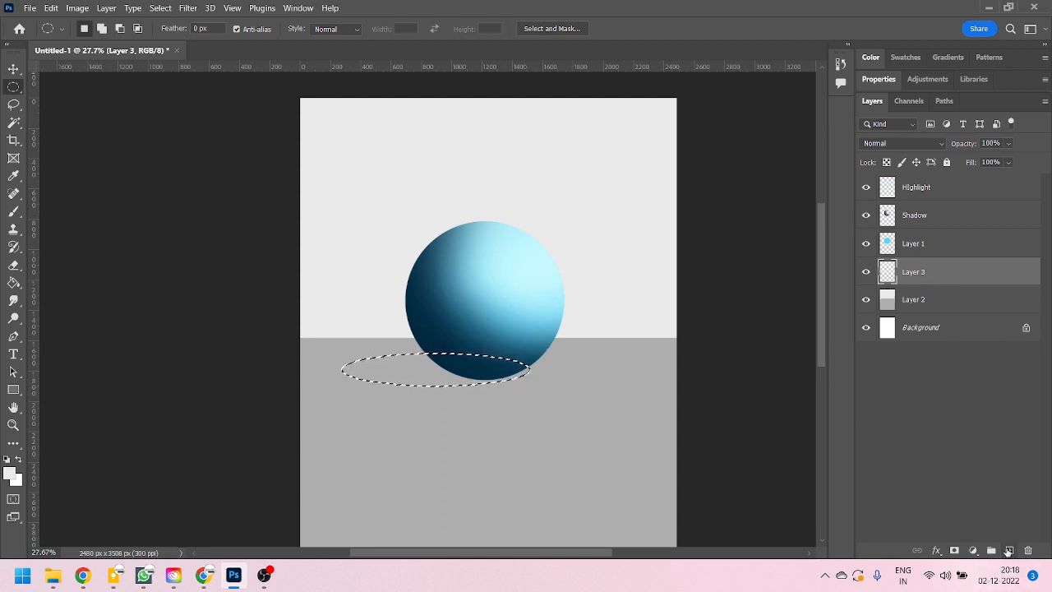
double_click(916, 274)
text(cast Shadow)
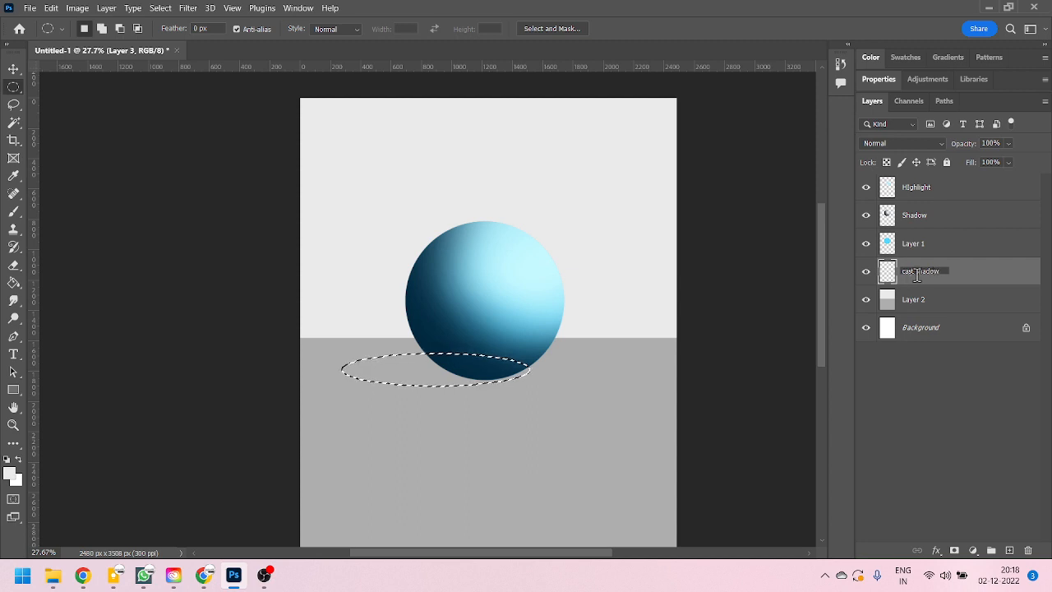
key(Return)
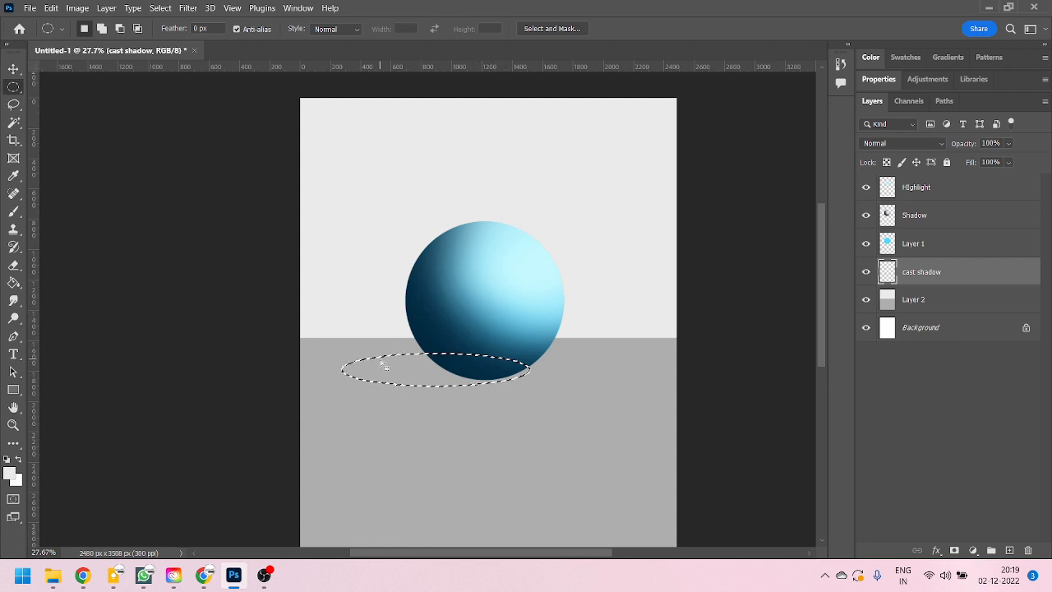
Step: Fill the elliptical selection on the cast shadow layer with very dark blue 001820 as foreground colour, and deselect it
click(11, 474)
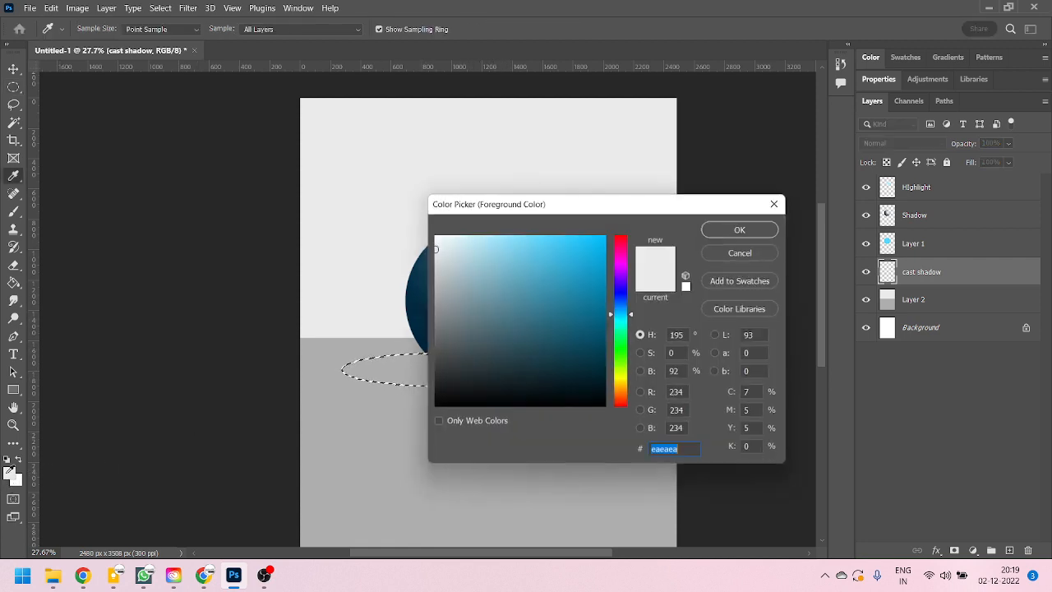
drag(529, 372, 611, 387)
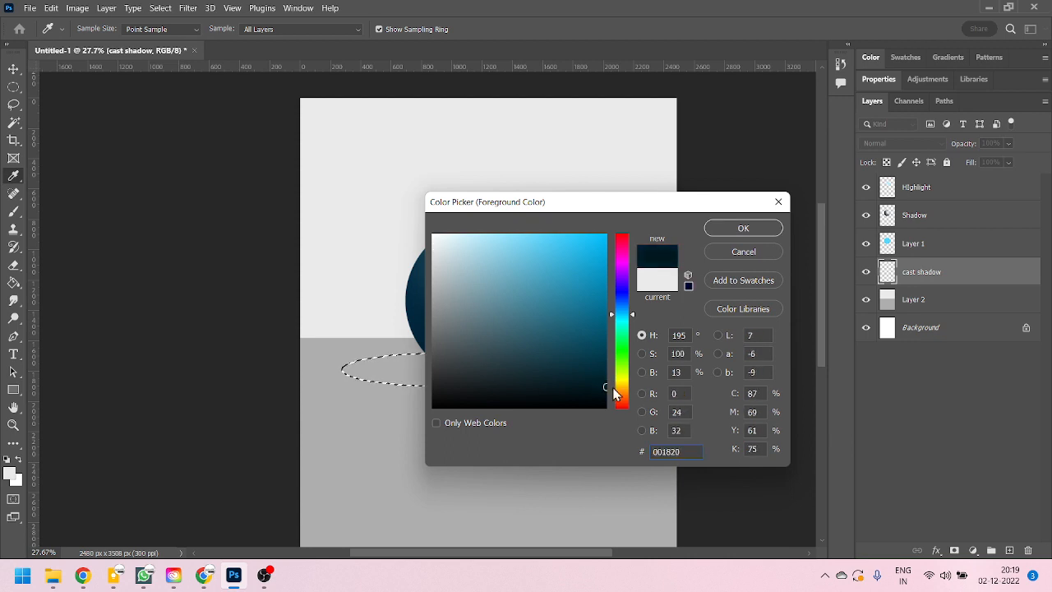
click(743, 252)
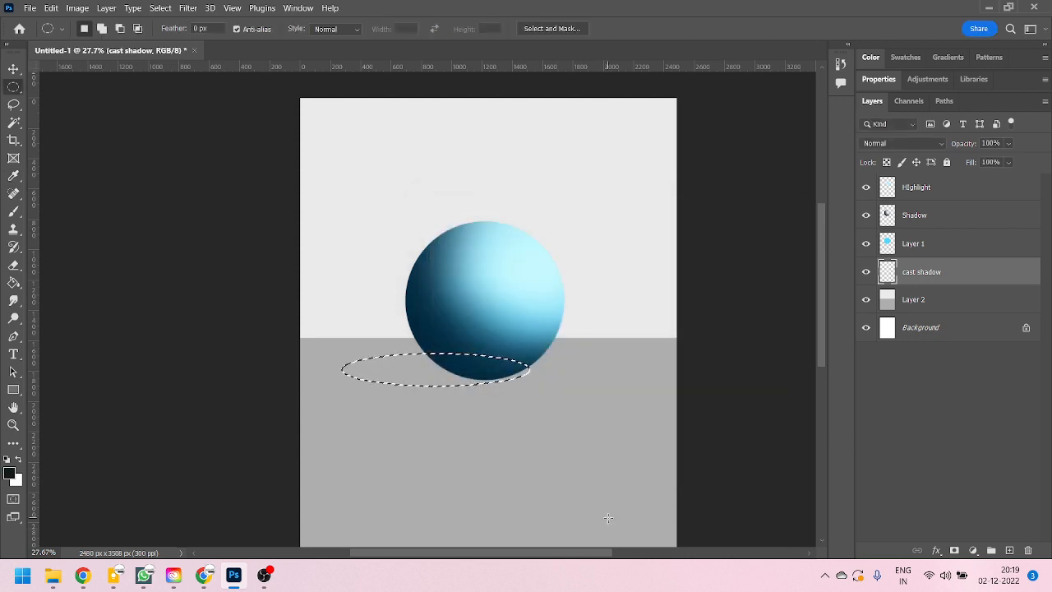
key(ctrl+BackSpace)
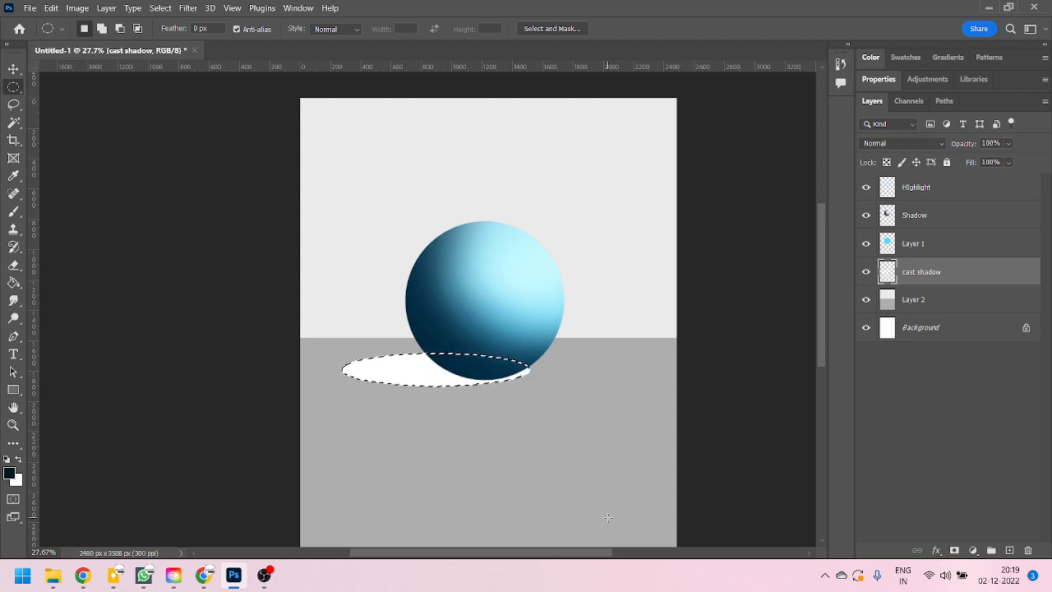
key(alt+BackSpace)
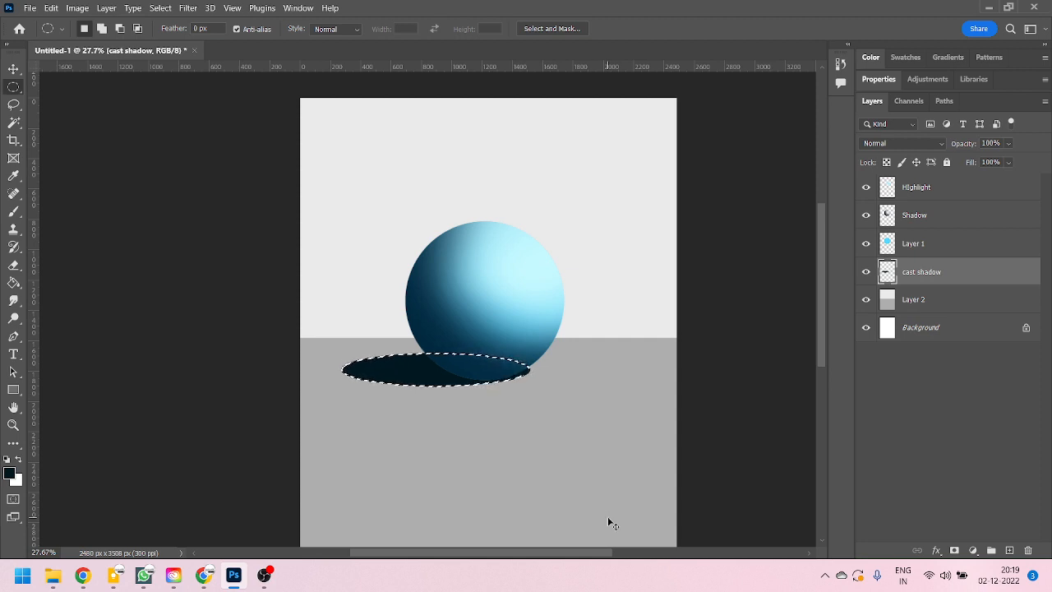
key(ctrl+d)
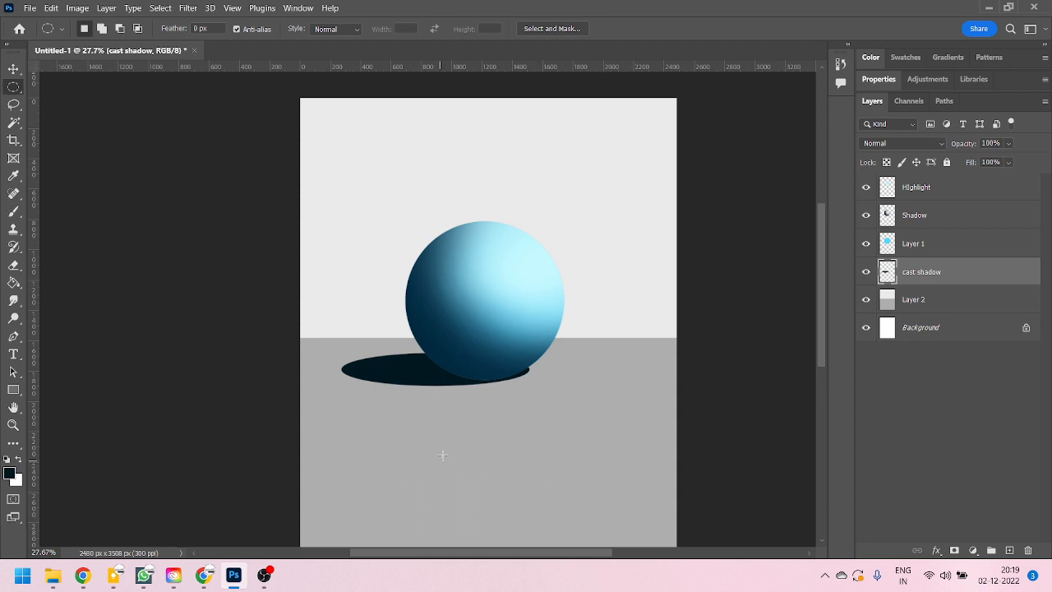
Step: Examine the cast shadow's edge where it meets the base of the sphere
scroll(497, 304, up, 1)
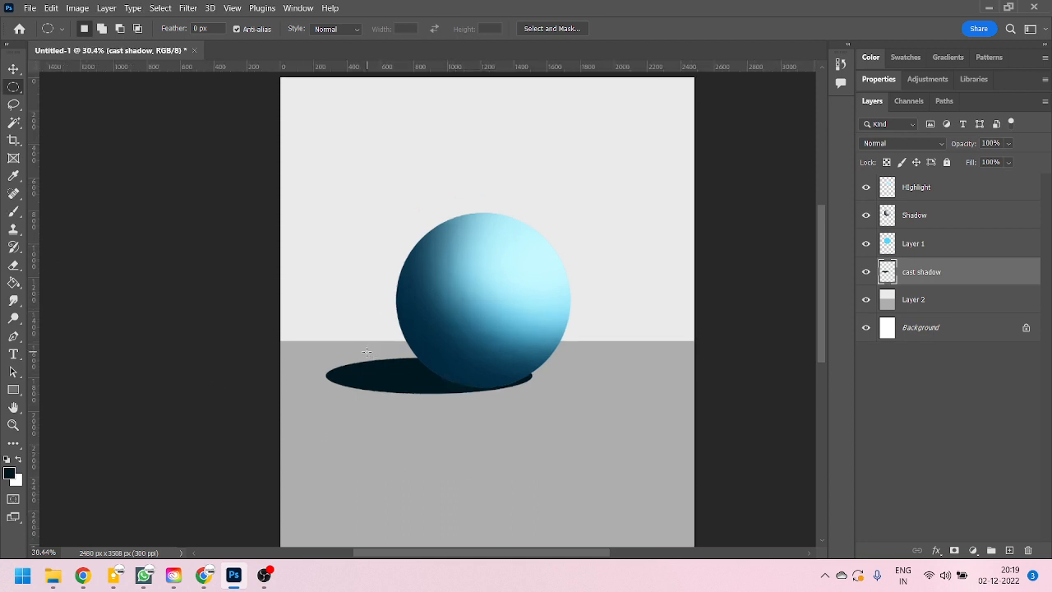
click(14, 68)
scroll(281, 312, down, 1)
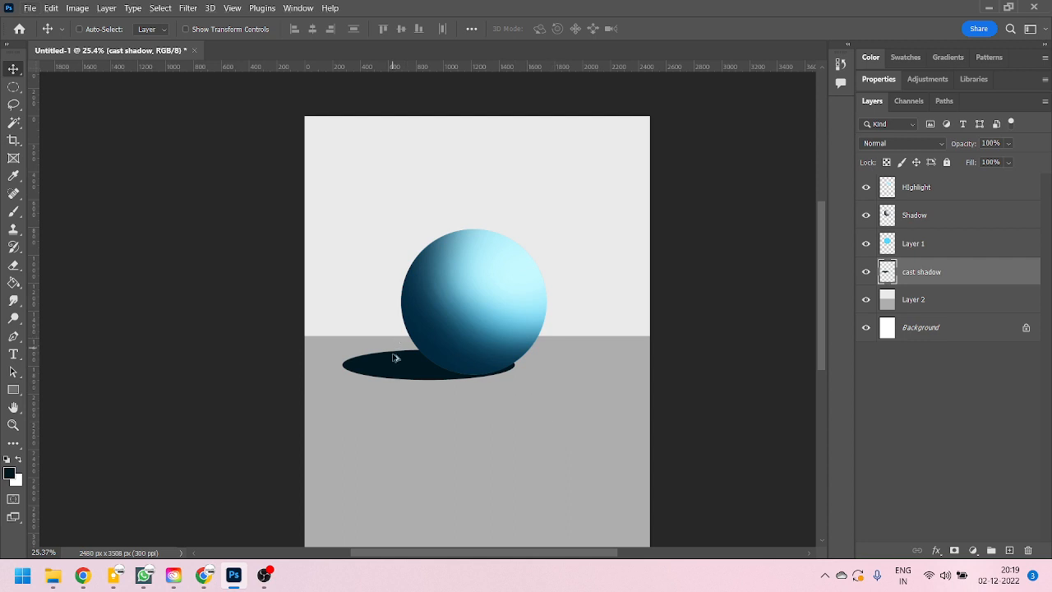
scroll(439, 342, up, 1)
scroll(505, 375, up, 1)
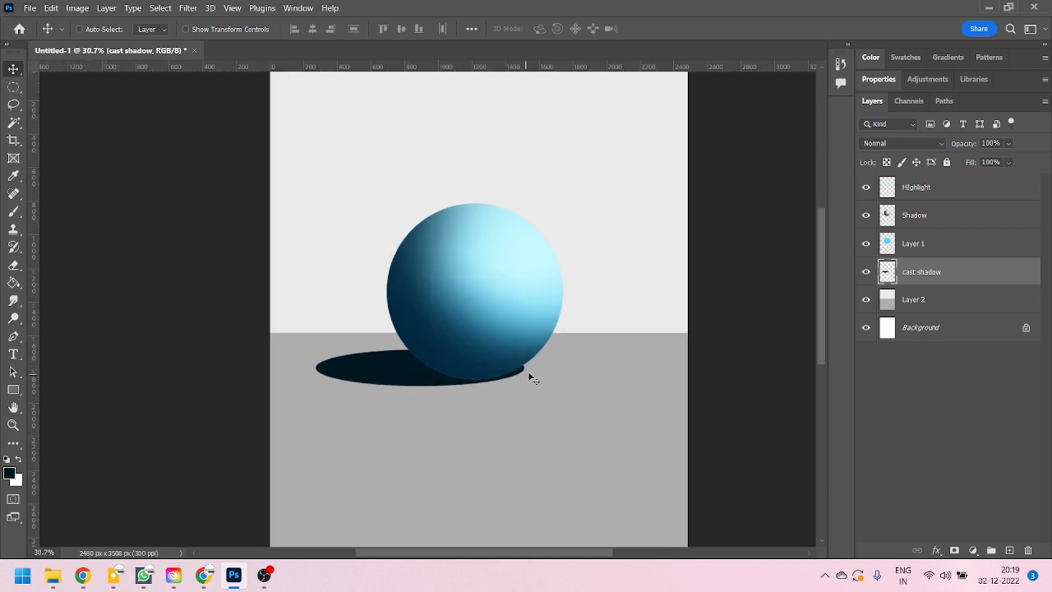
scroll(526, 383, up, 4)
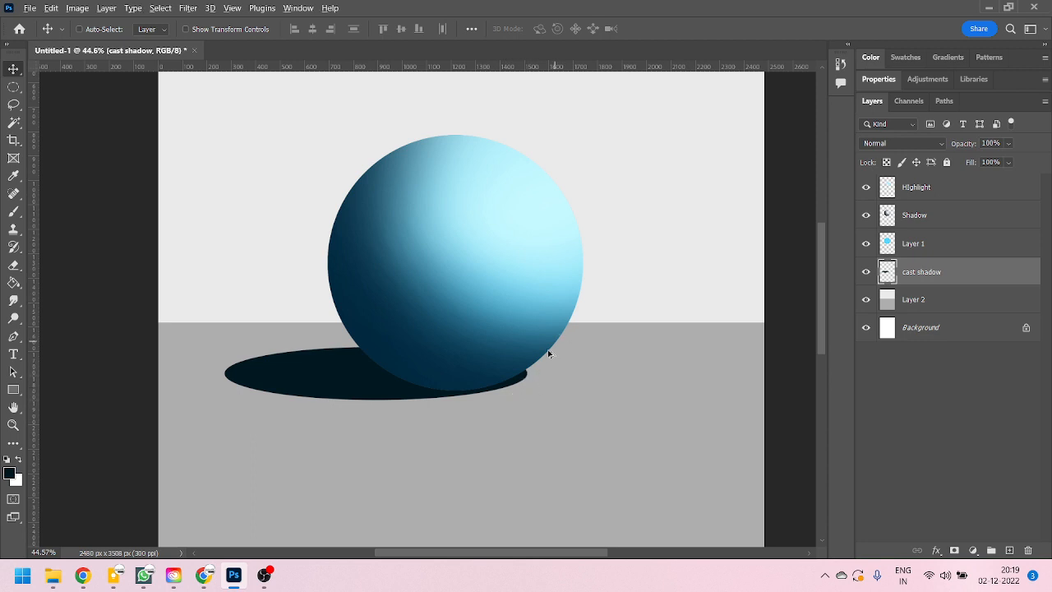
scroll(500, 440, down, 3)
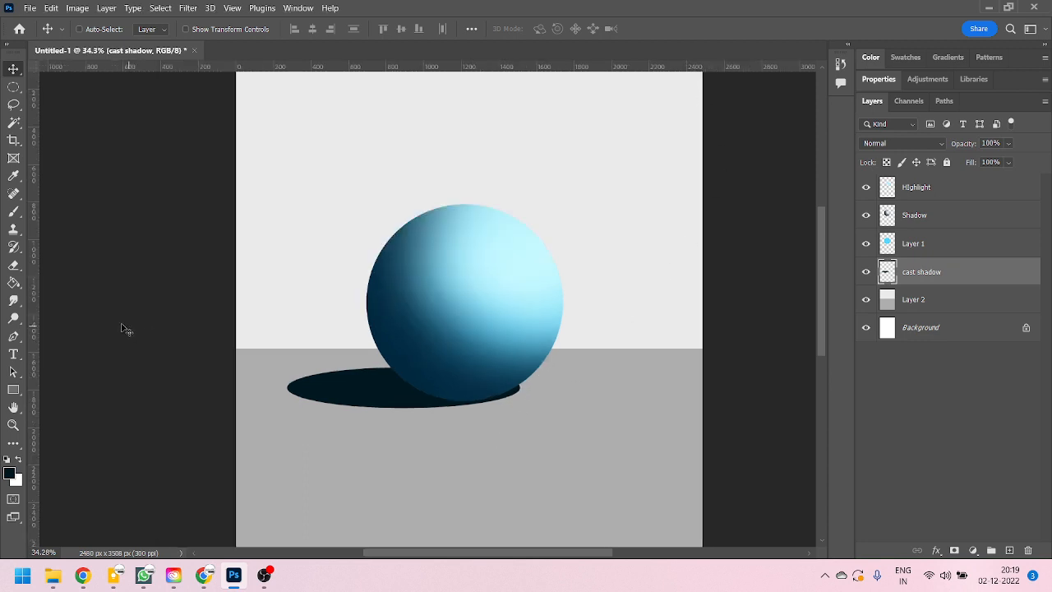
click(13, 210)
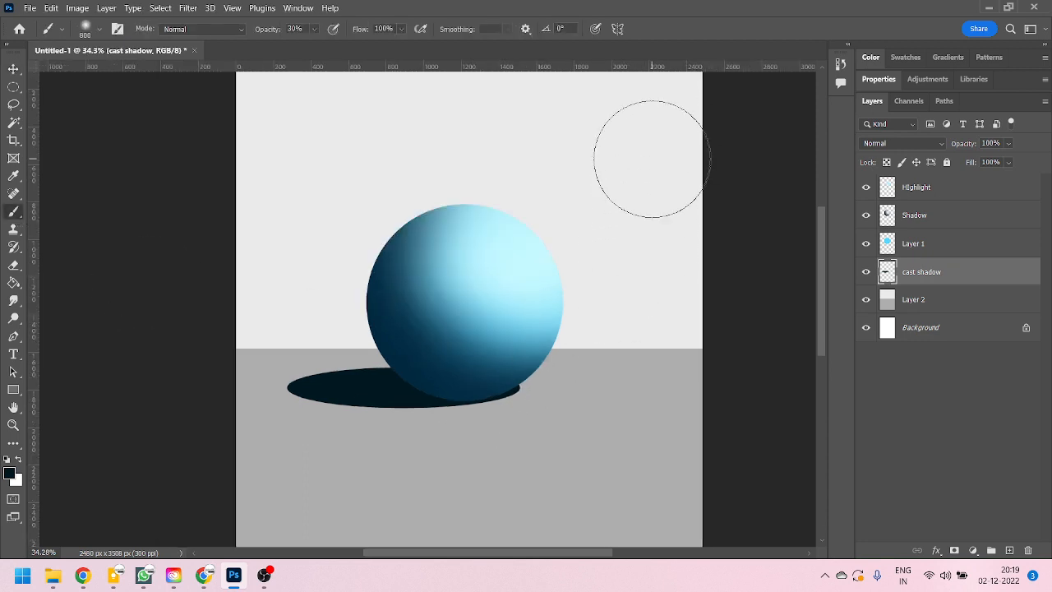
key(bracketleft)
key(bracketleft)
key(bracketleft)
key(bracketleft)
key(bracketleft)
key(bracketleft)
key(bracketleft)
key(bracketleft)
key(bracketleft)
key(bracketleft)
key(bracketleft)
key(bracketleft)
key(bracketleft)
key(bracketleft)
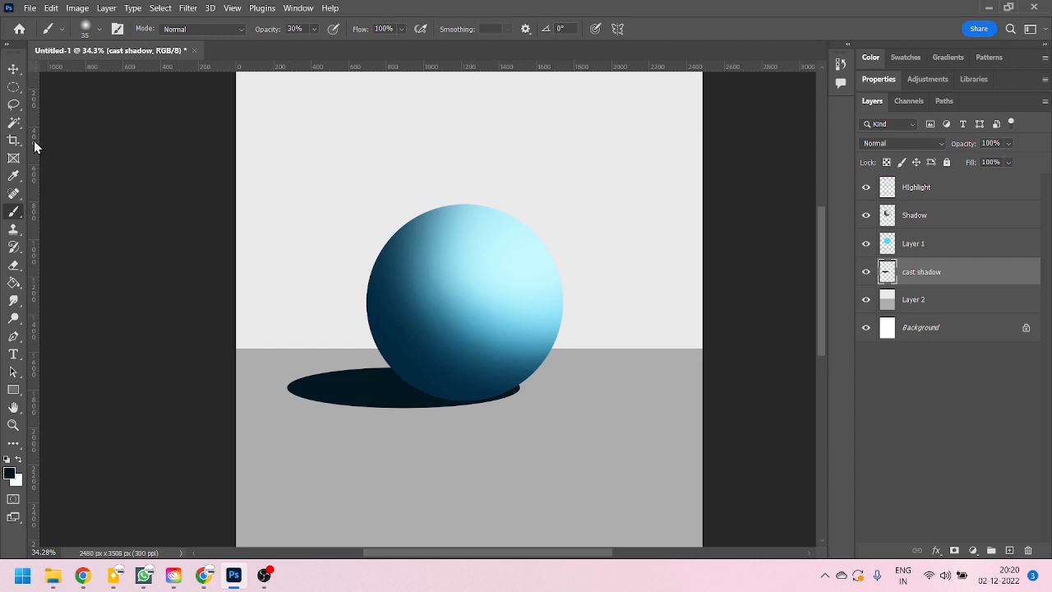
Step: Convert the cast shadow layer to a Smart Object
click(13, 69)
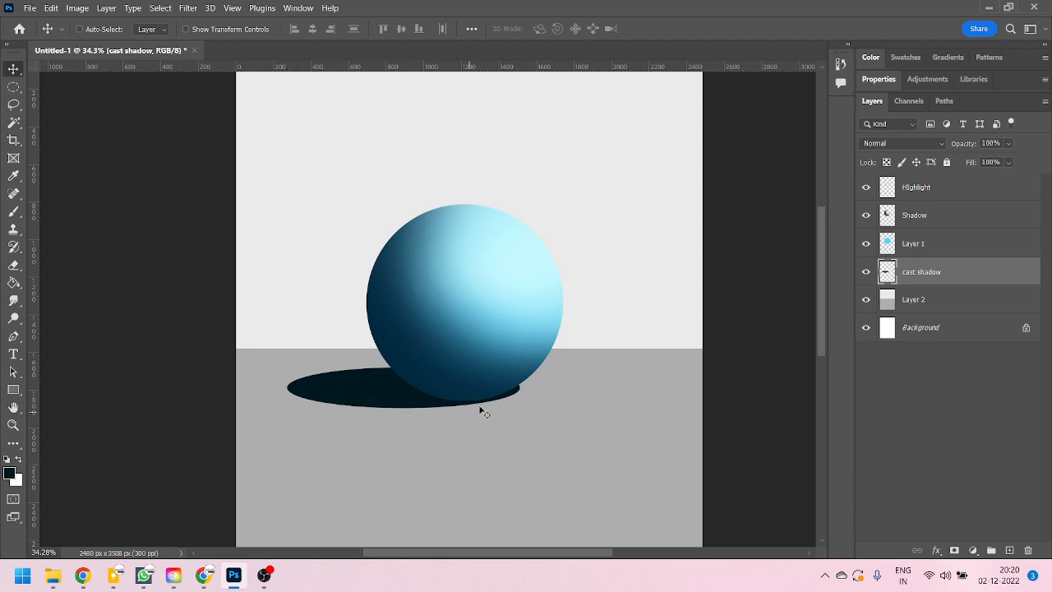
right_click(961, 274)
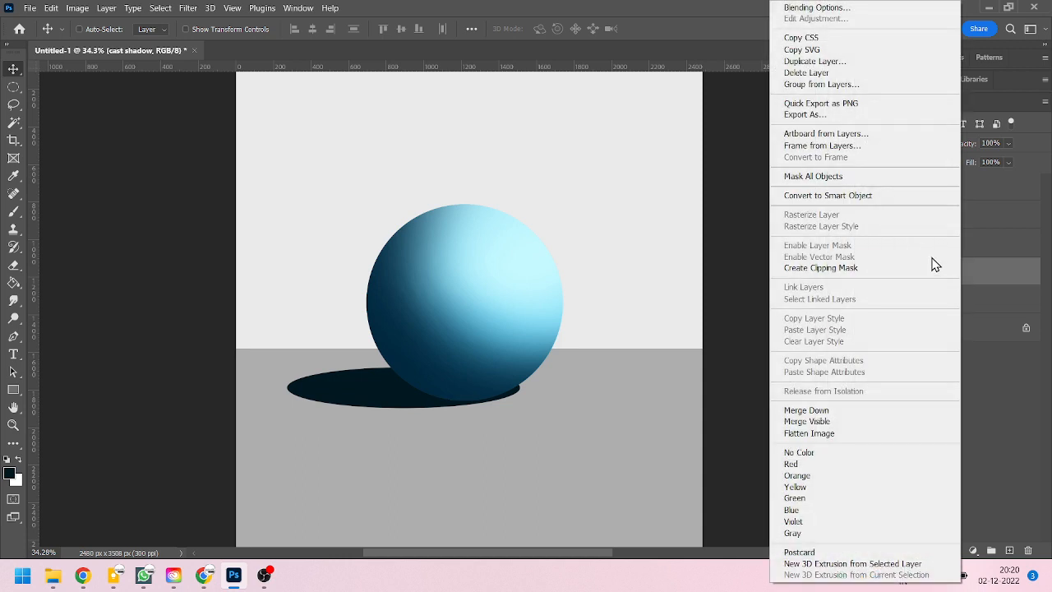
click(814, 198)
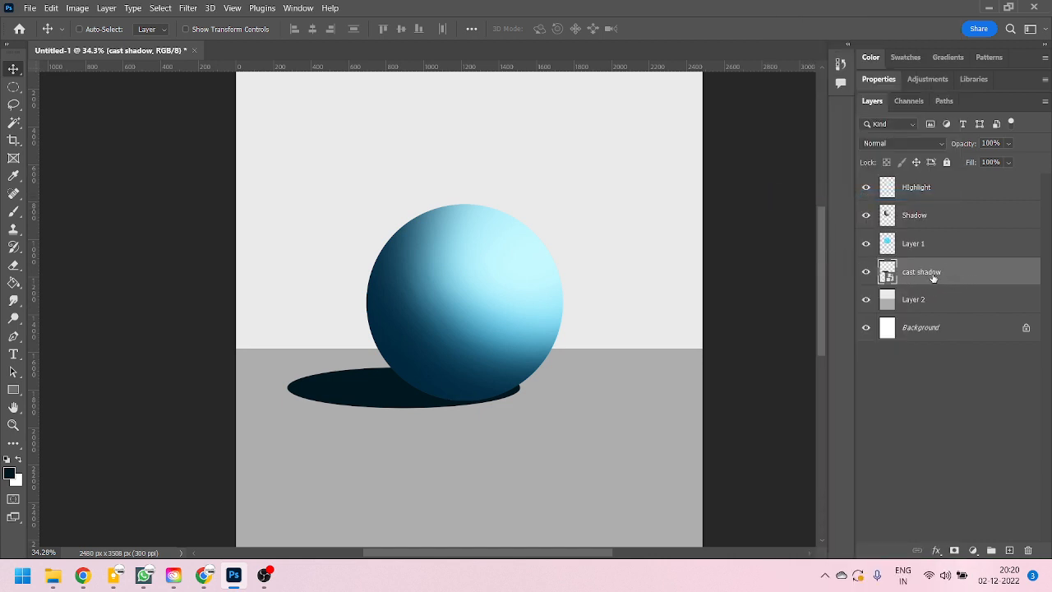
Step: Apply a Gaussian Blur with a radius of 10 pixels to the cast shadow layer
click(189, 8)
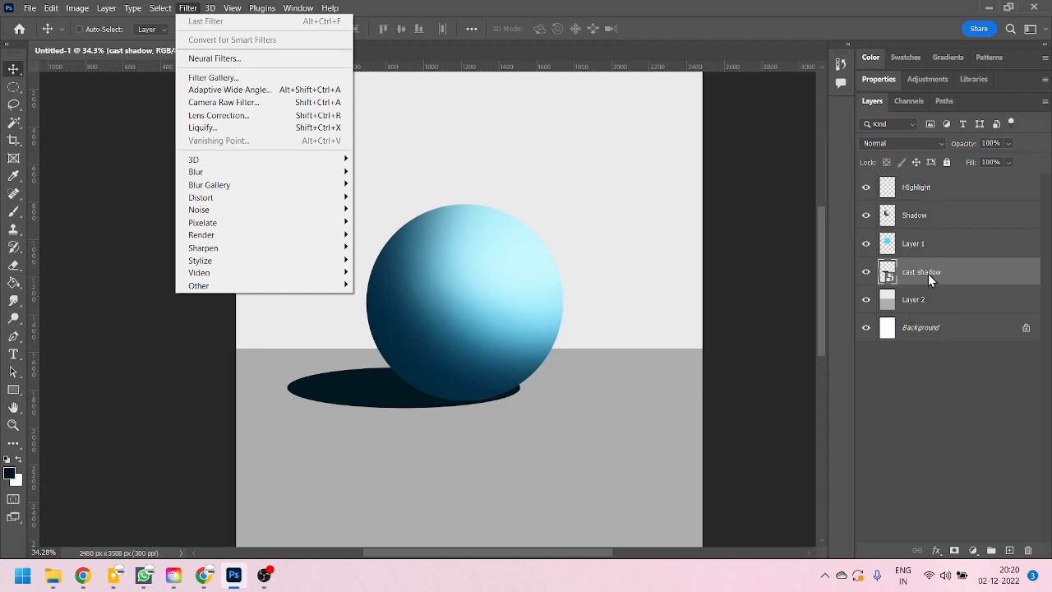
mouse_move(292, 225)
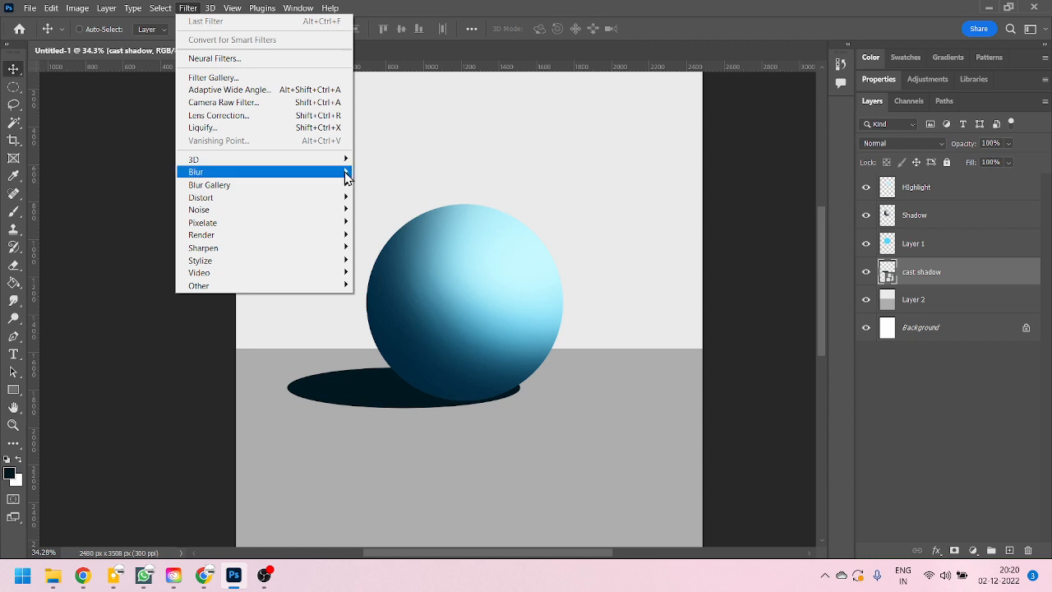
mouse_move(342, 177)
click(389, 222)
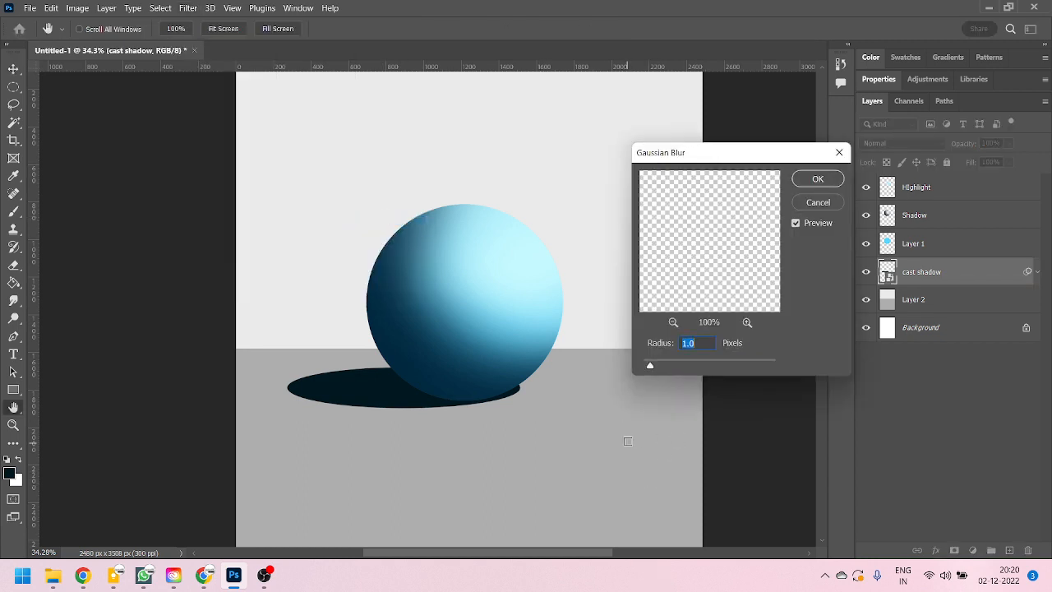
drag(651, 365, 729, 368)
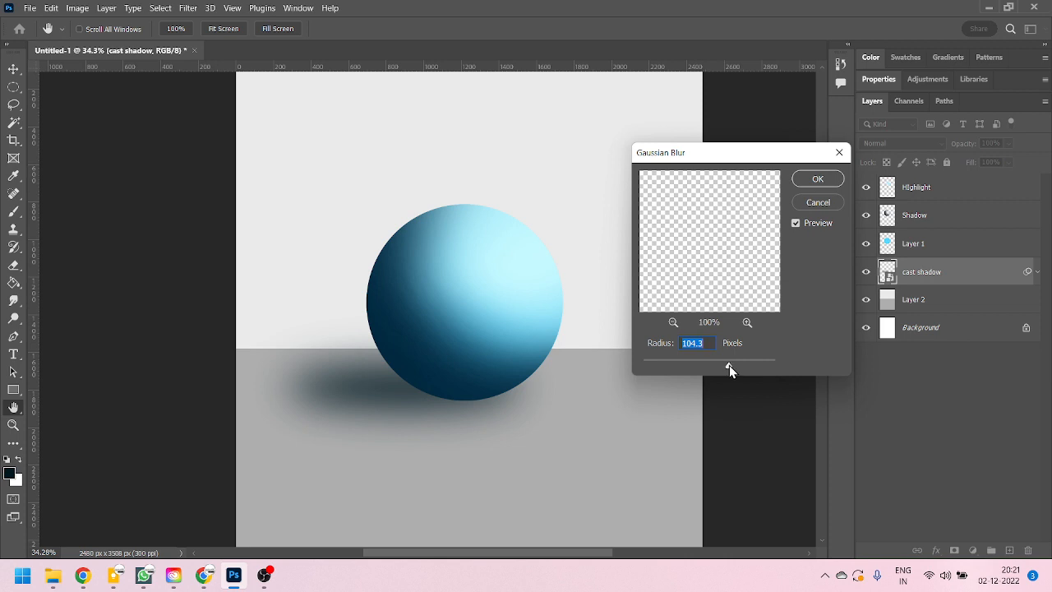
drag(729, 365, 715, 364)
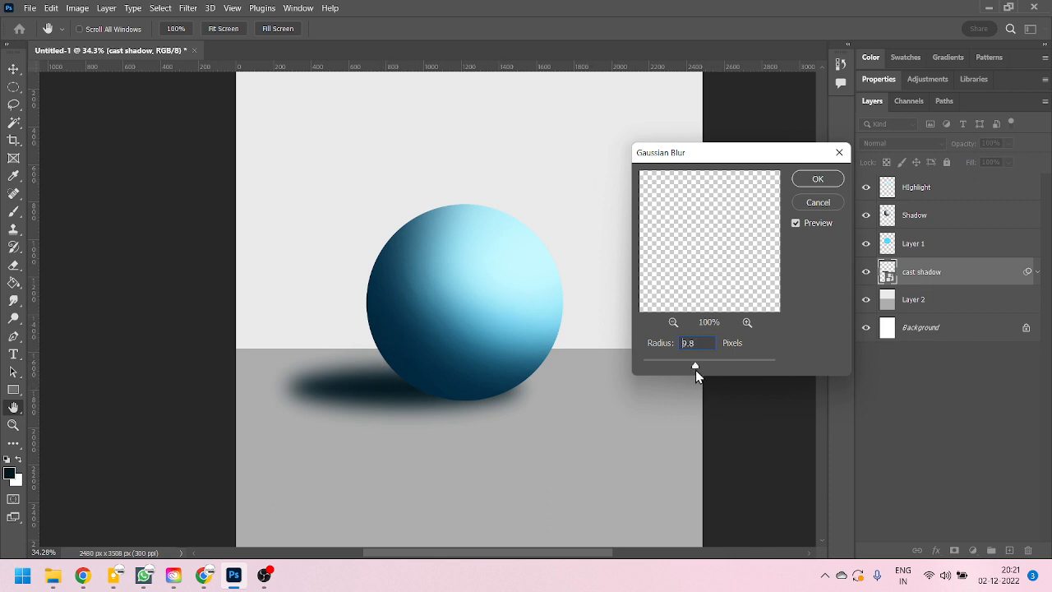
mouse_move(696, 370)
mouse_down()
mouse_move(680, 371)
mouse_move(693, 367)
mouse_up()
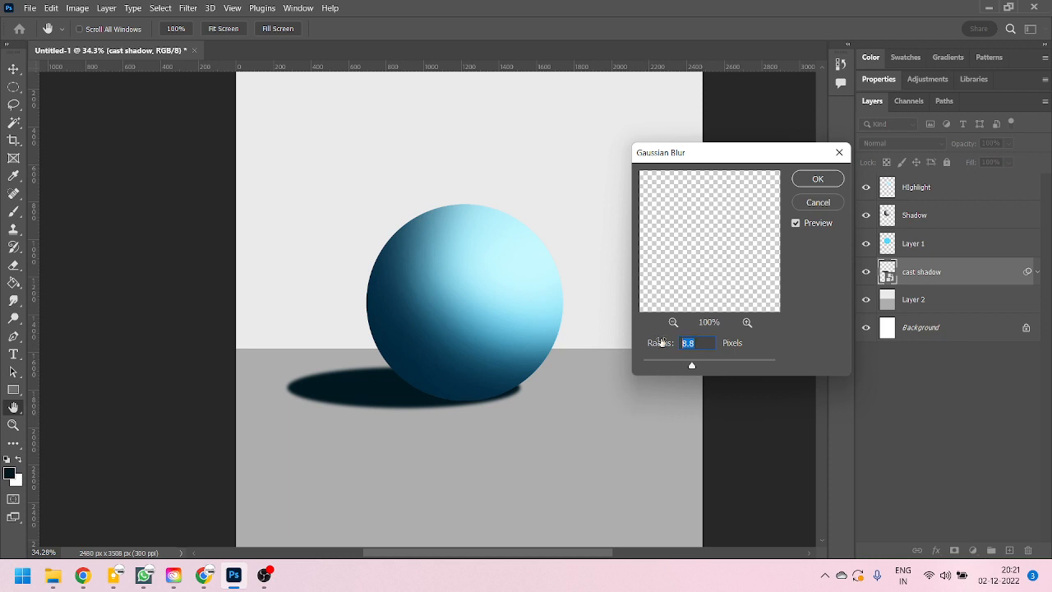
text(10)
click(821, 183)
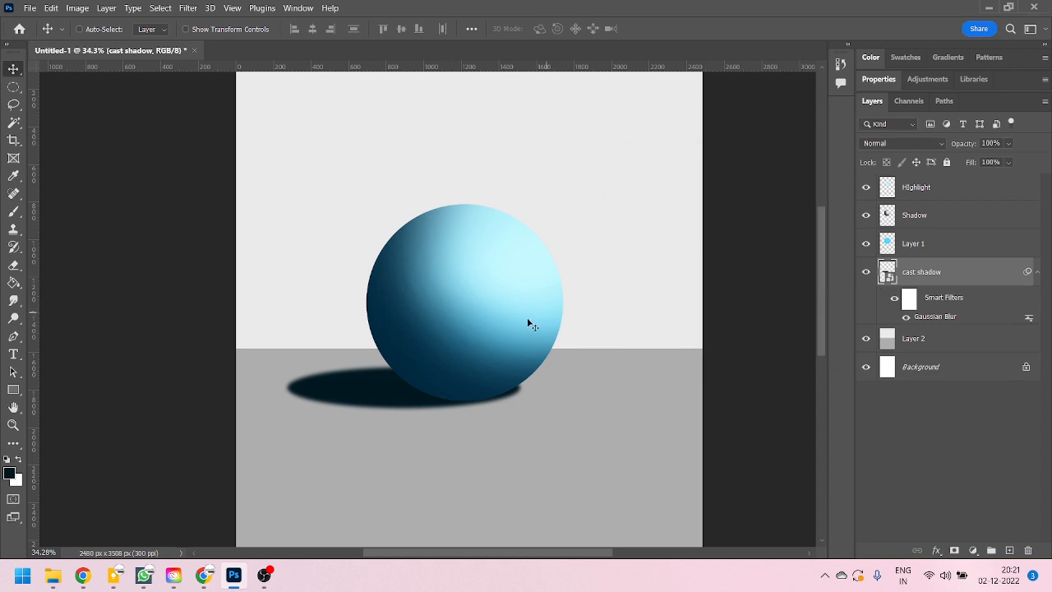
scroll(498, 356, down, 2)
scroll(458, 337, down, 1)
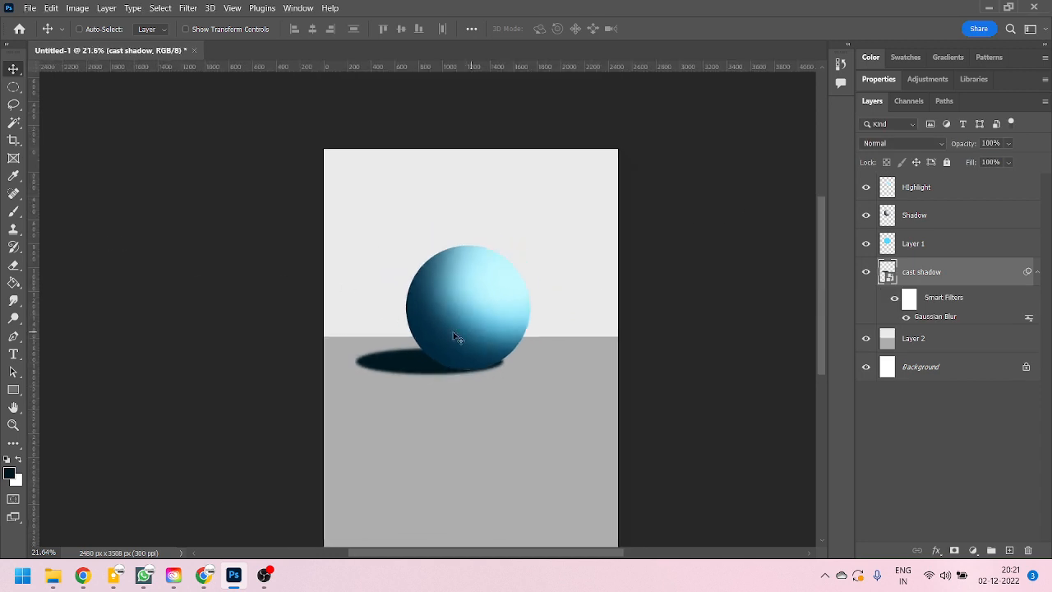
scroll(397, 322, down, 2)
scroll(453, 271, up, 2)
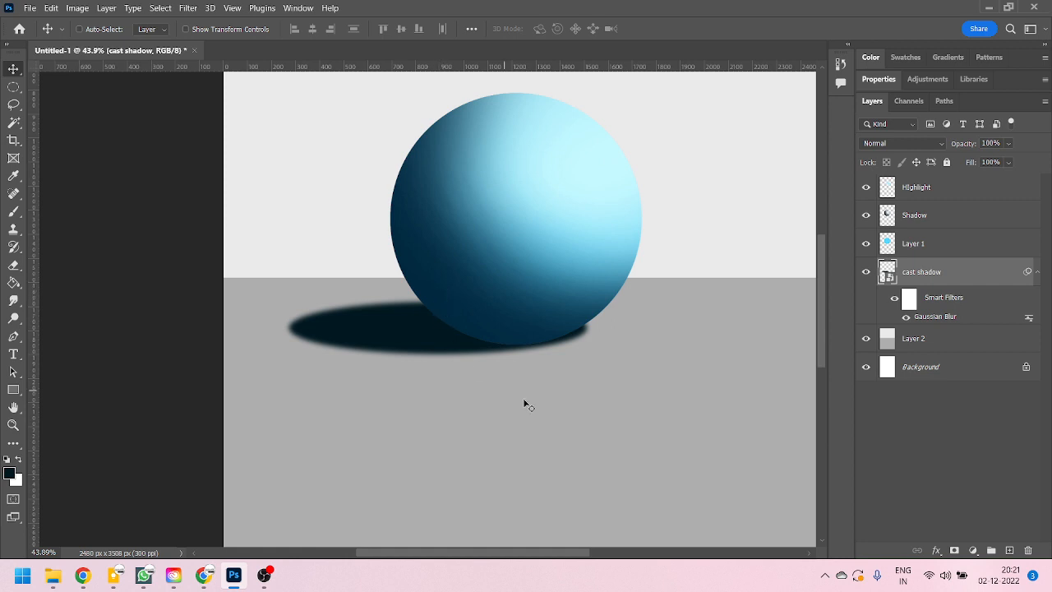
Step: Add a layer mask to the cast shadow layer and activate the Gradient tool
scroll(419, 374, up, 1)
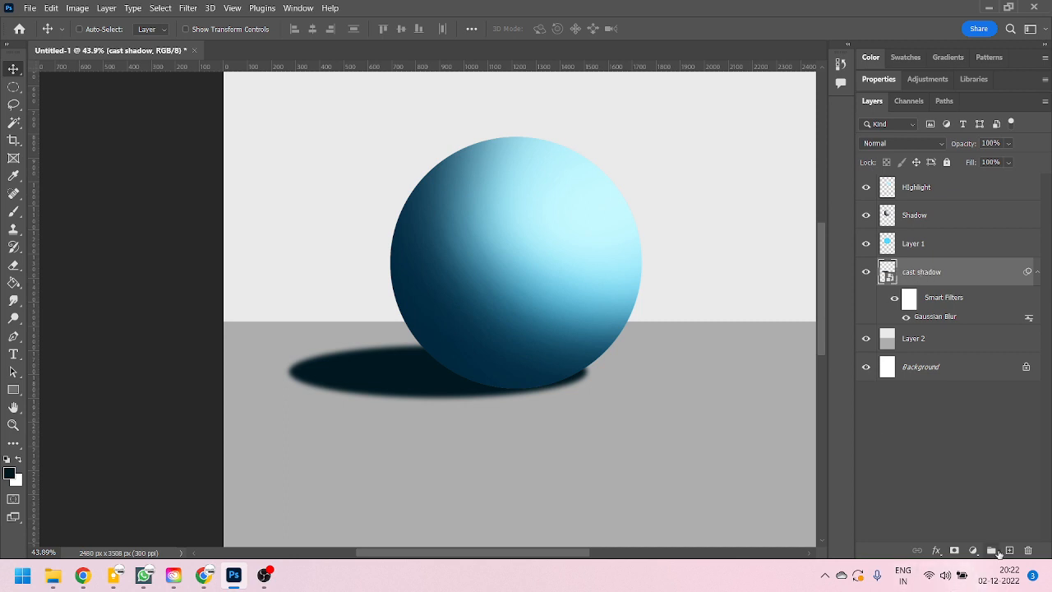
click(954, 550)
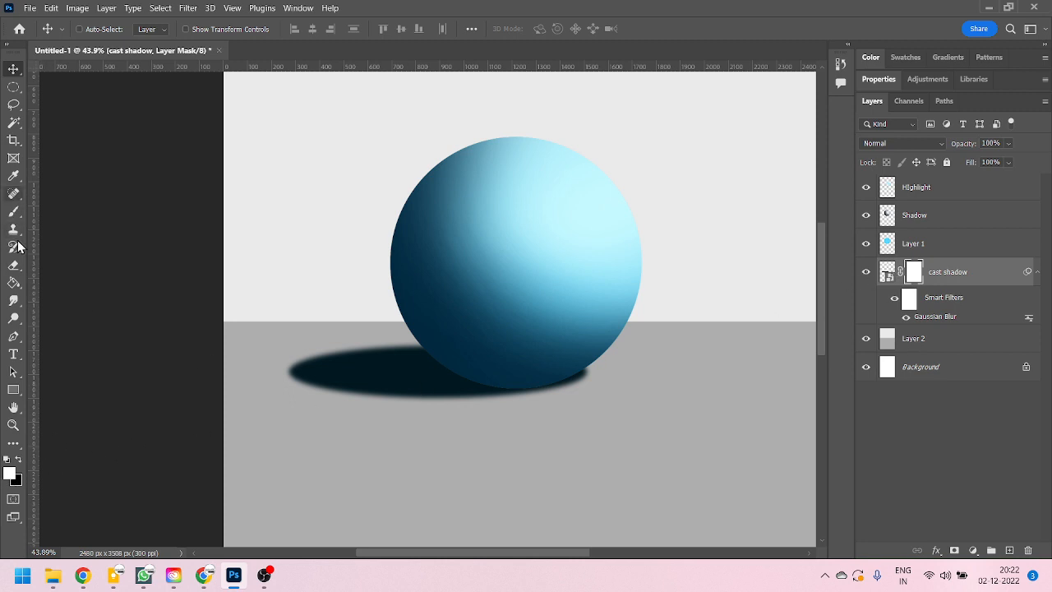
click(12, 392)
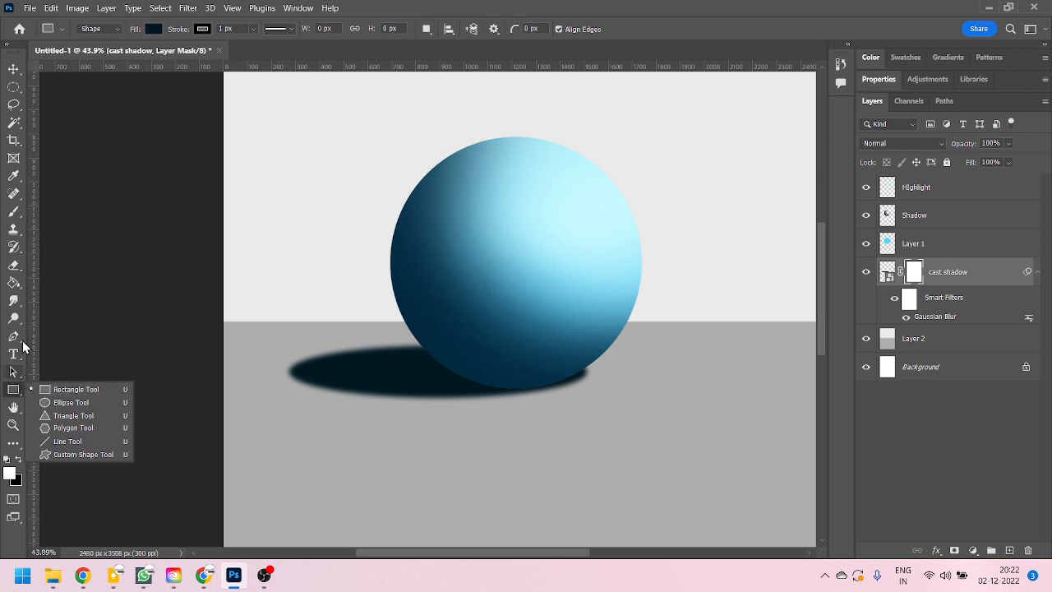
right_click(15, 286)
click(81, 284)
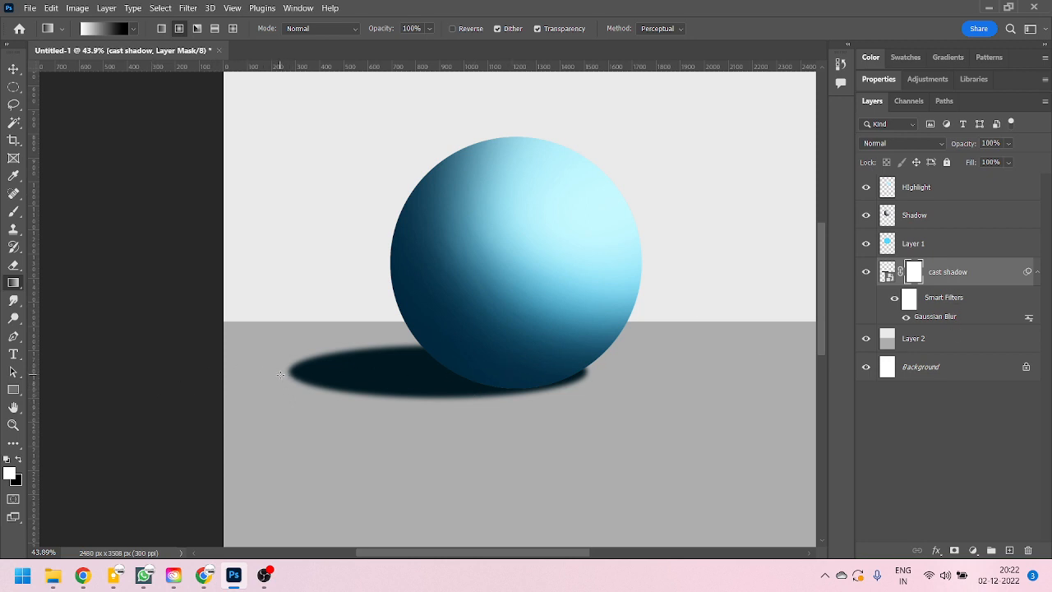
Step: Draw a white-to-black radial gradient on the mask from the shadow's far tip to under the sphere, and invert the mask
drag(251, 374, 484, 373)
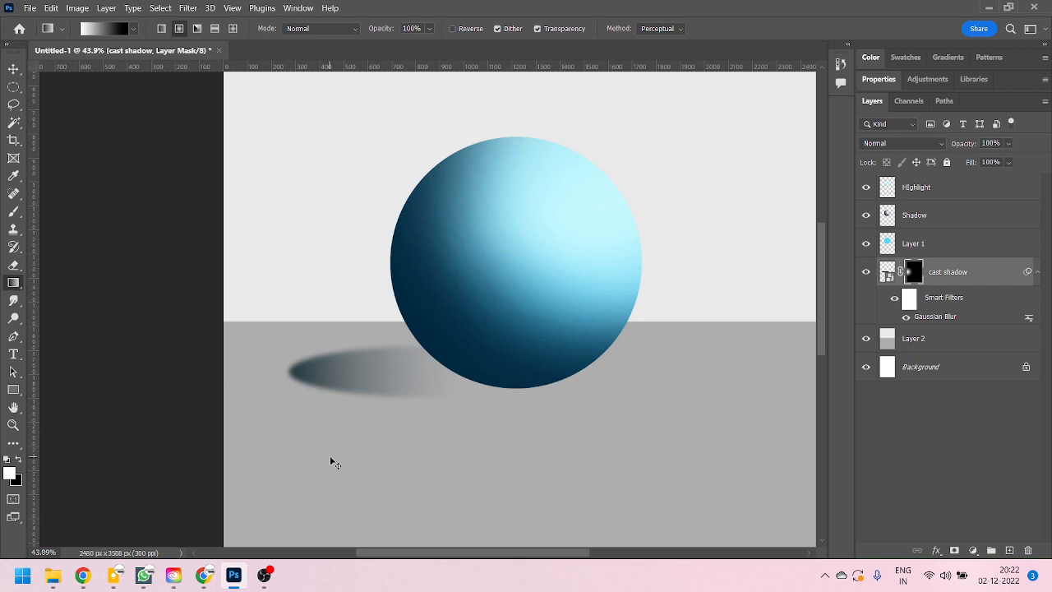
key(ctrl+i)
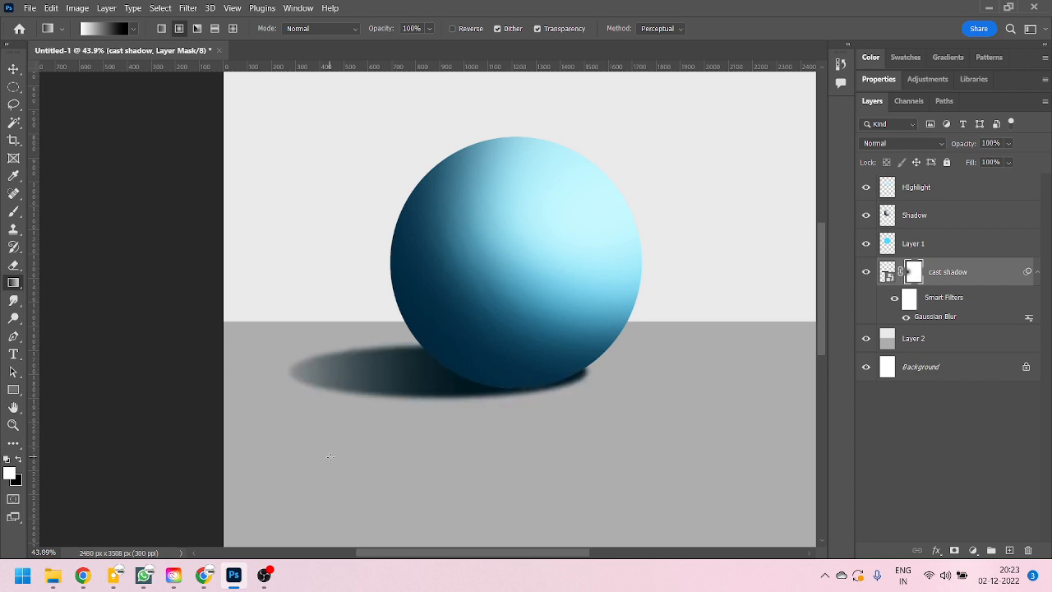
Step: Redraw the mask's white-to-black radial gradient from beneath the sphere outward past the shadow's far tip, so the shadow fades with distance
scroll(364, 442, down, 1)
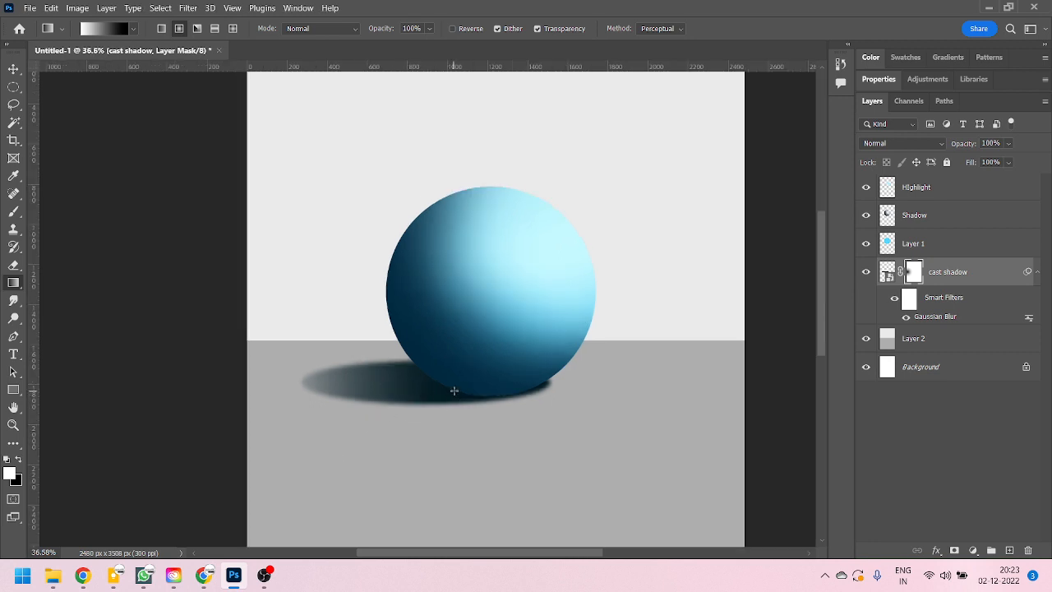
drag(494, 382, 267, 383)
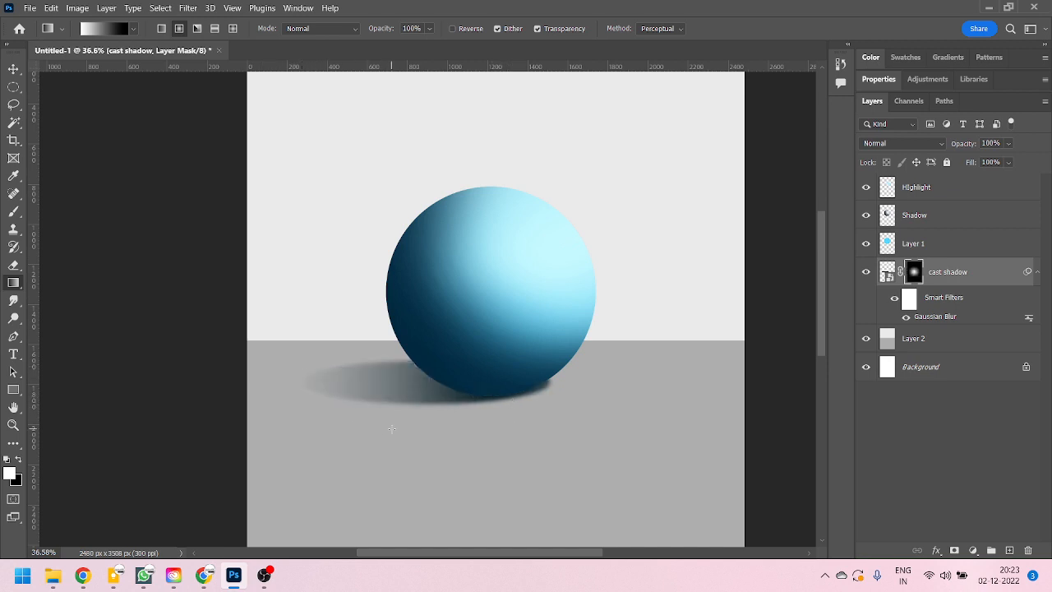
drag(518, 381, 353, 382)
drag(502, 385, 261, 385)
scroll(307, 410, down, 1)
scroll(247, 386, down, 1)
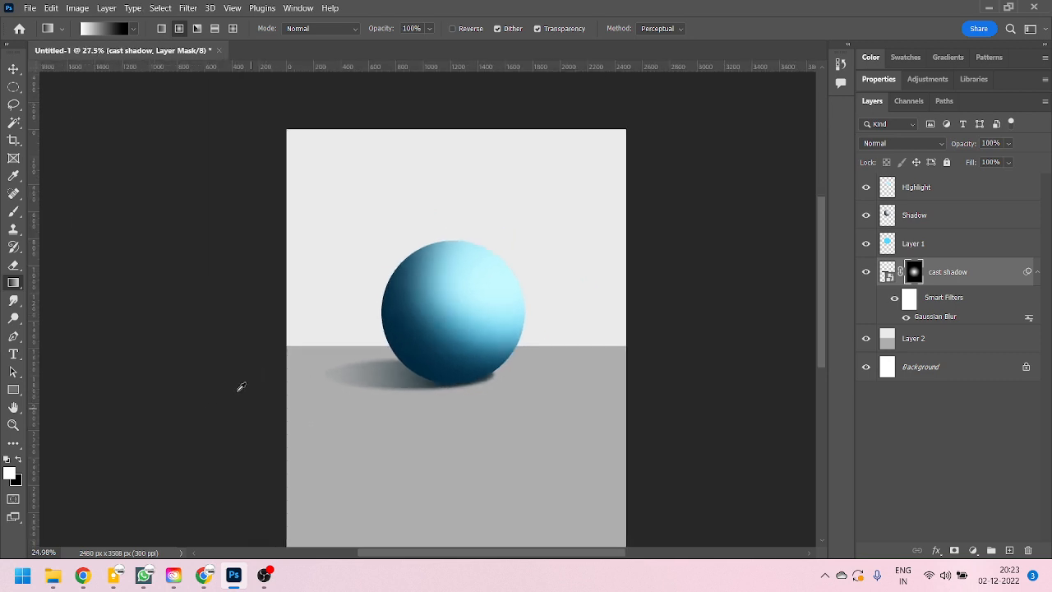
Step: Nudge the cast shadow in small increments until it sits snugly under the base of the sphere
click(13, 68)
scroll(482, 337, down, 1)
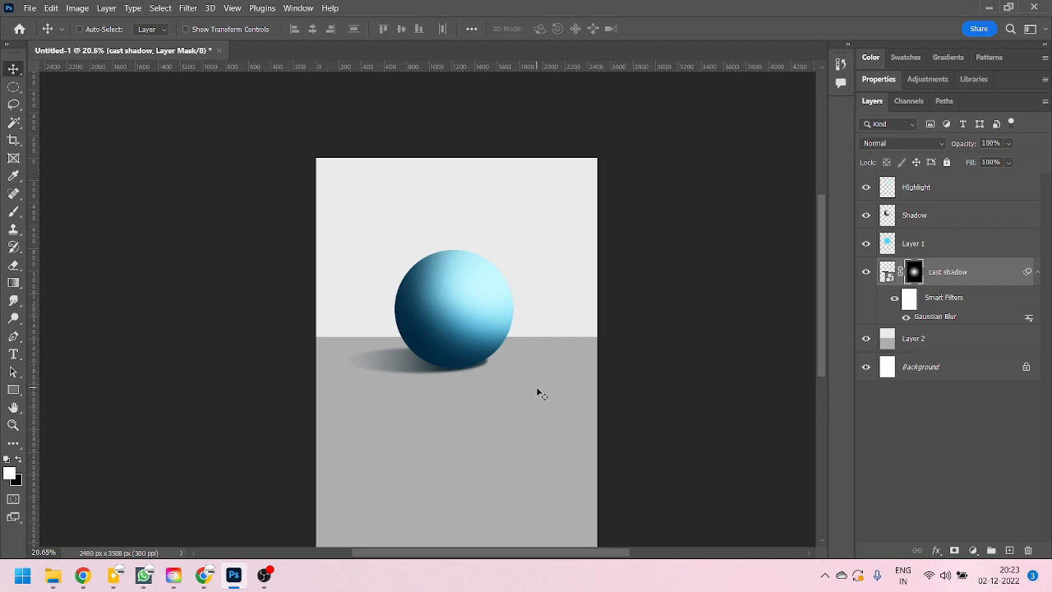
scroll(476, 362, up, 3)
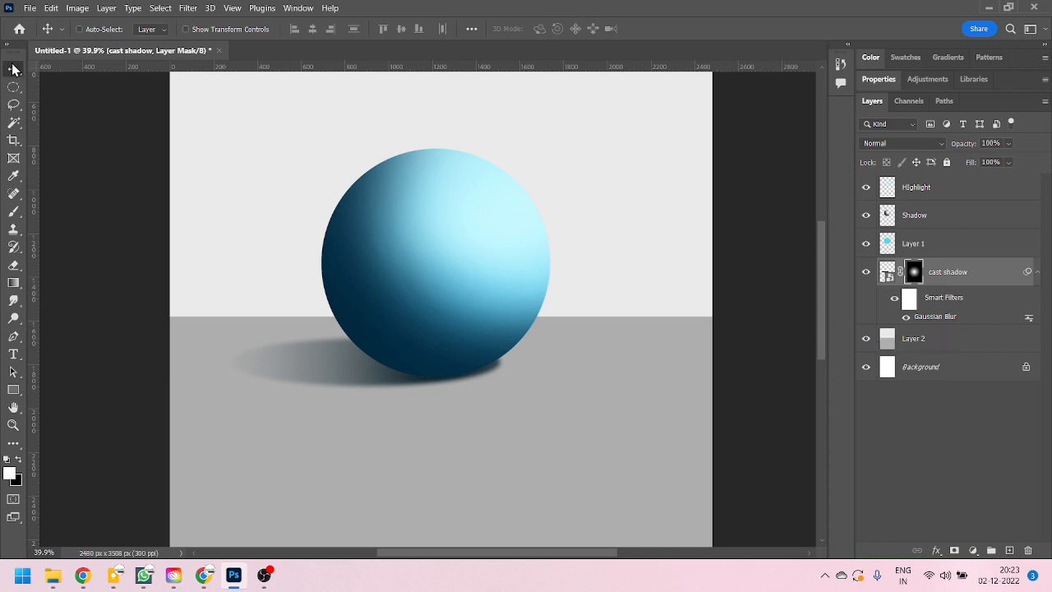
key(Down)
key(Down)
key(Down)
key(Down)
key(Down)
key(Down)
key(Down)
key(Down)
key(Down)
key(Down)
key(Down)
key(Down)
key(Down)
key(Down)
key(Down)
key(Down)
key(Up)
key(Up)
key(Up)
key(Up)
key(Up)
key(Up)
key(Up)
key(Up)
key(Up)
key(Up)
key(Up)
key(Up)
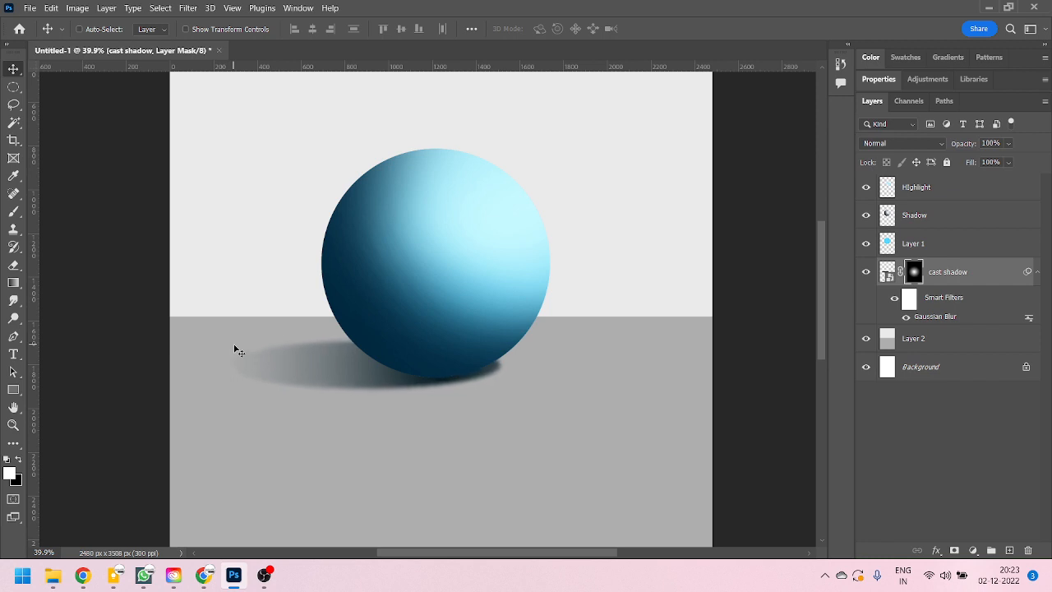
key(Down)
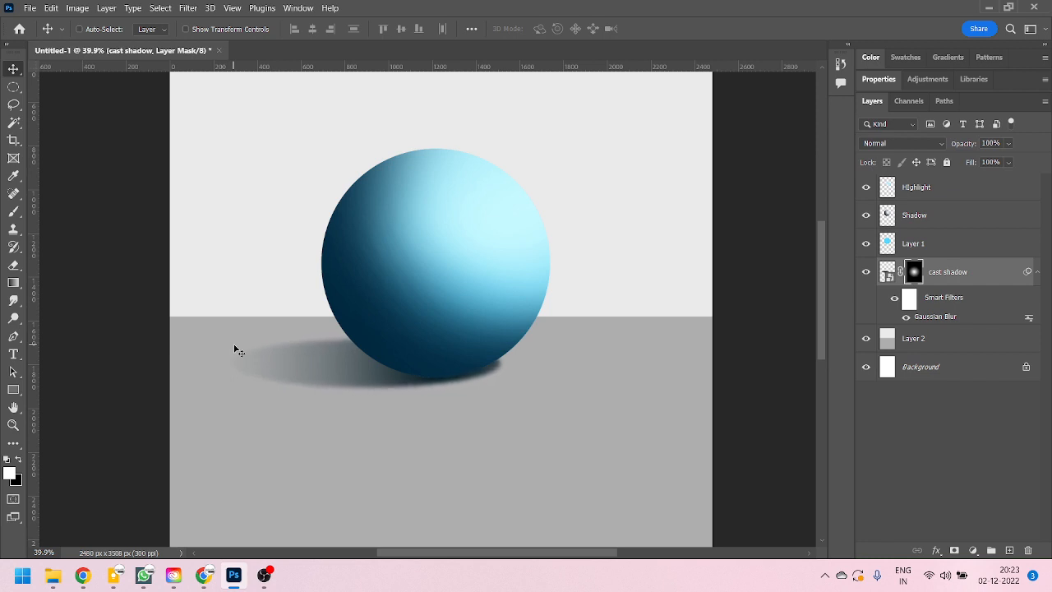
key(Left)
key(Left)
scroll(489, 354, down, 3)
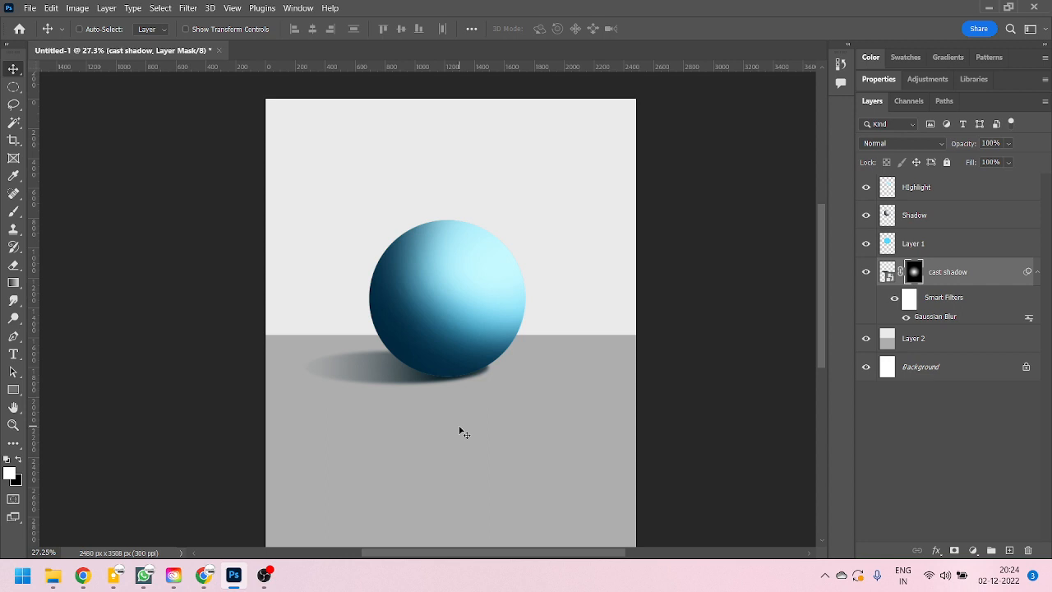
Step: Group Layer 1, Shadow and Highlight together and name the group Ball
scroll(472, 372, up, 1)
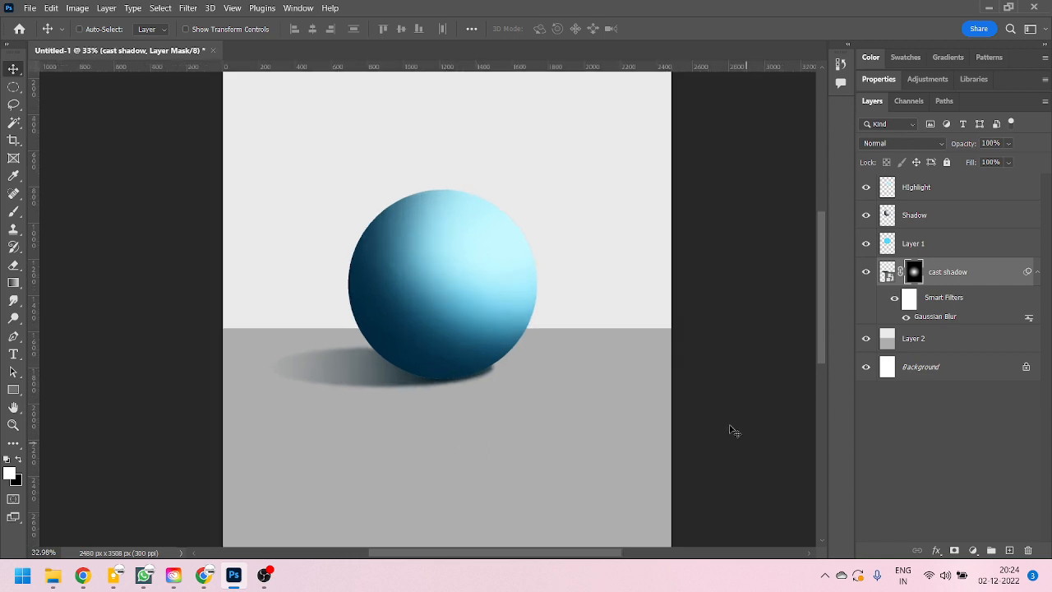
scroll(488, 382, down, 1)
click(962, 243)
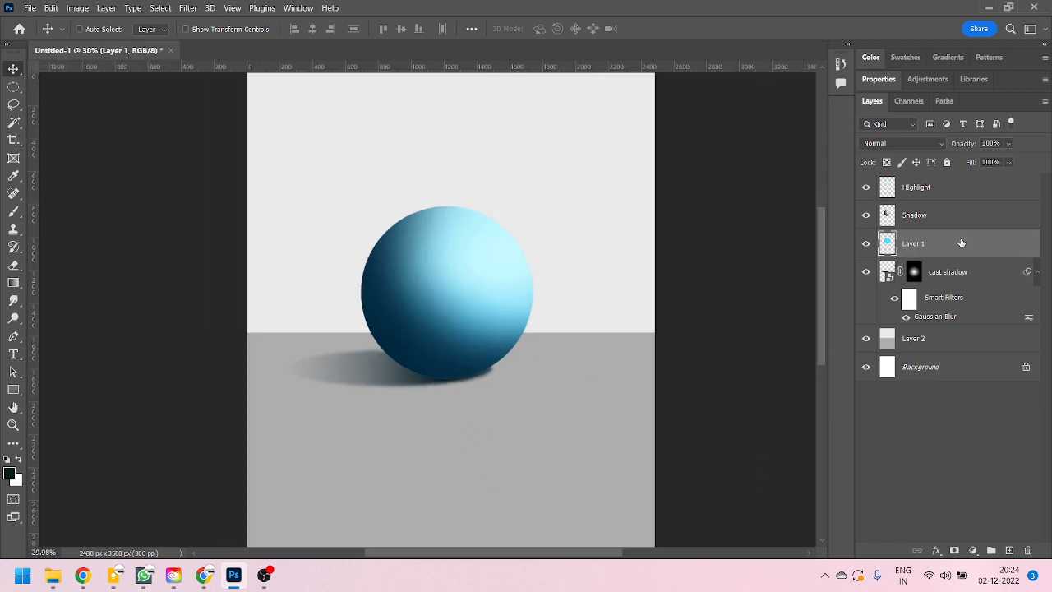
shift+click(937, 191)
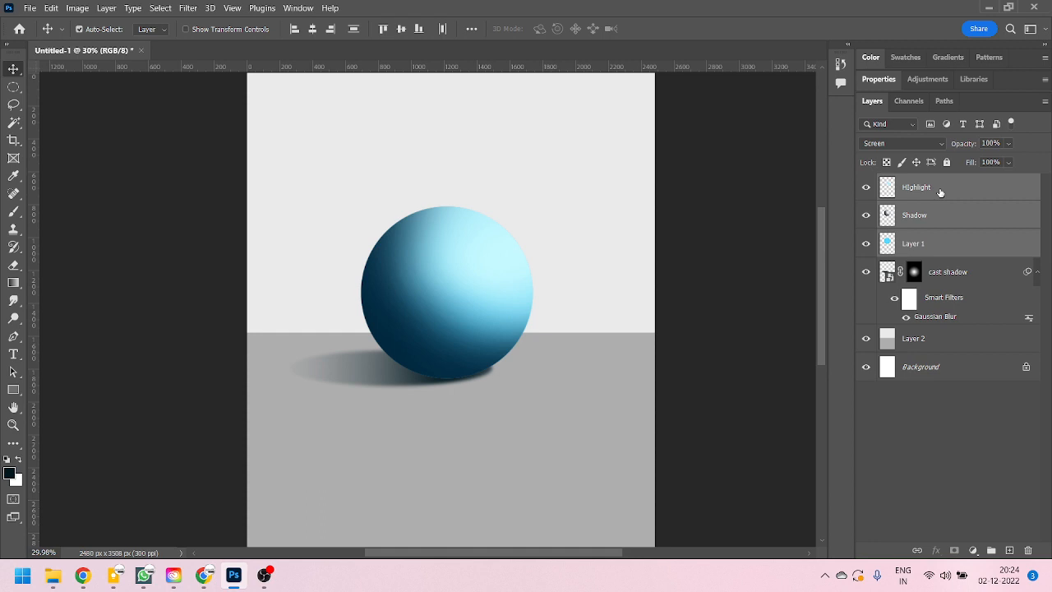
key(ctrl+g)
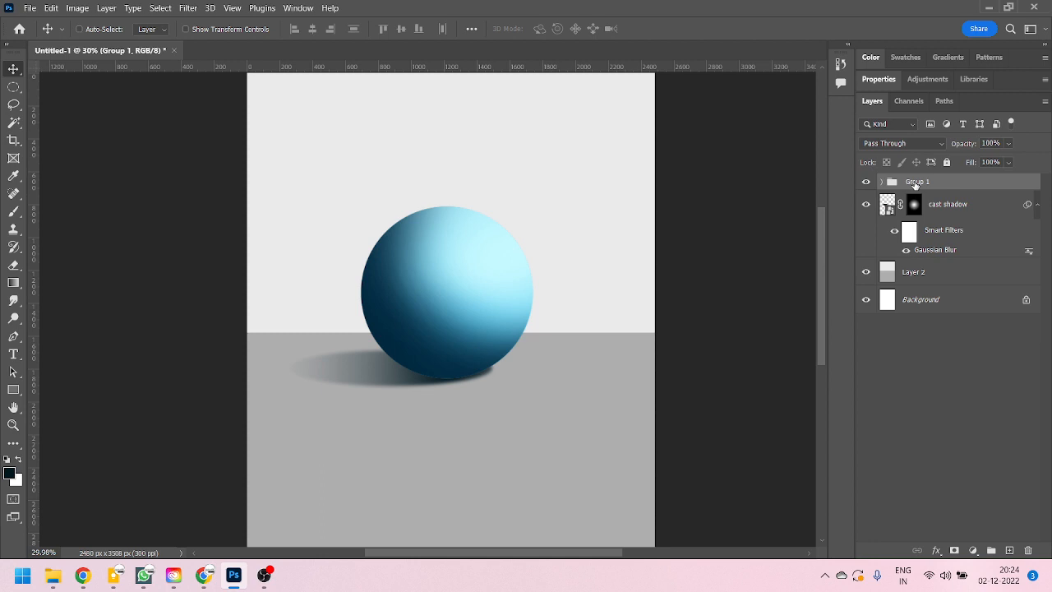
double_click(916, 182)
text(Ball)
key(Return)
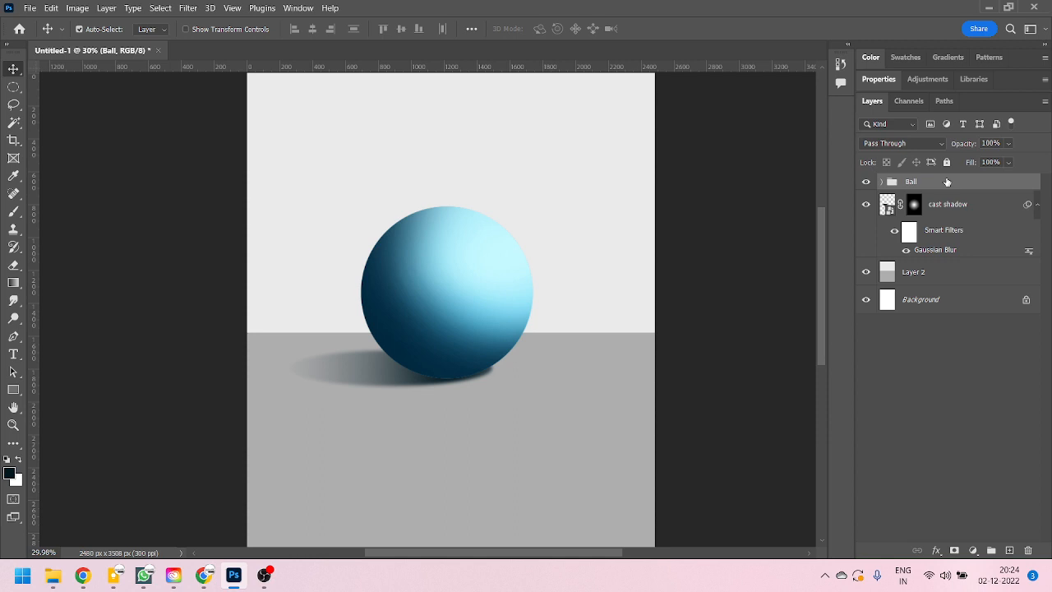
Step: Duplicate the Ball group, try moving the original group out from behind the copy, and undo the move
key(ctrl+j)
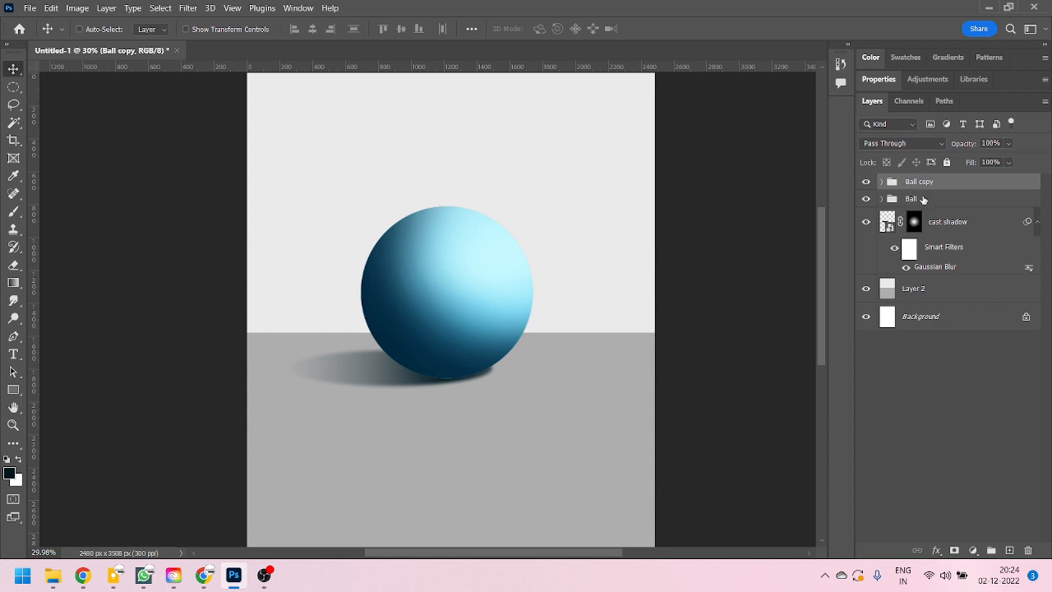
click(921, 200)
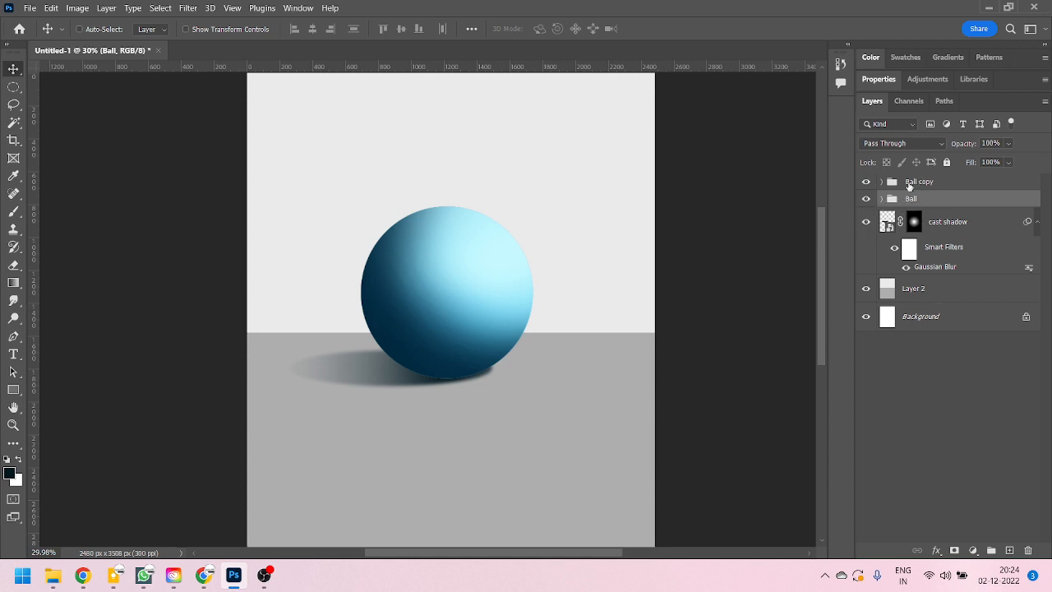
drag(503, 296, 590, 243)
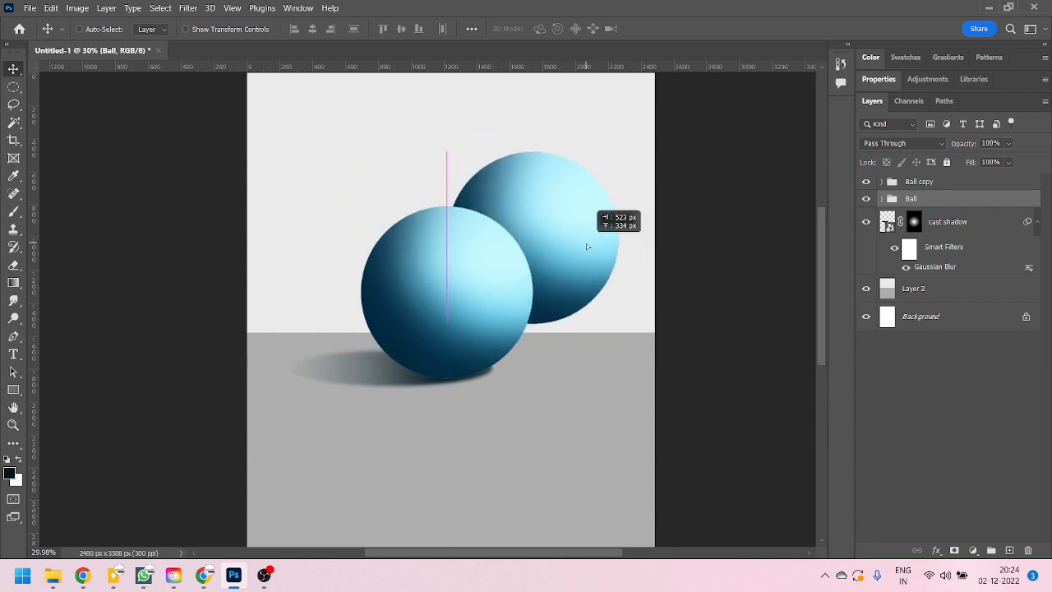
key(ctrl+z)
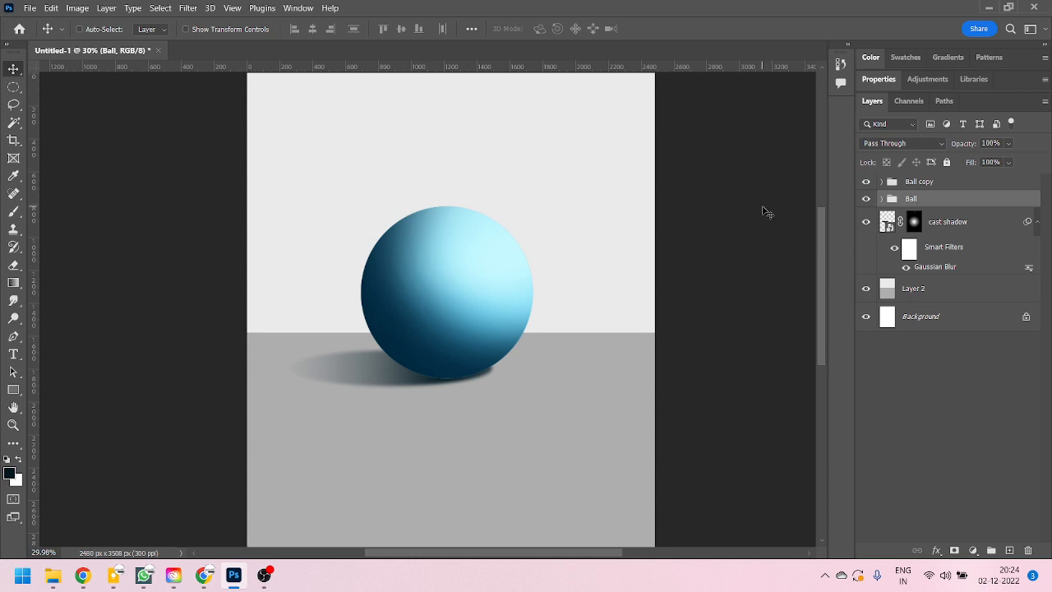
Step: Flip the original Ball group vertically and move it straight down beneath the upright sphere as its reflection
click(50, 9)
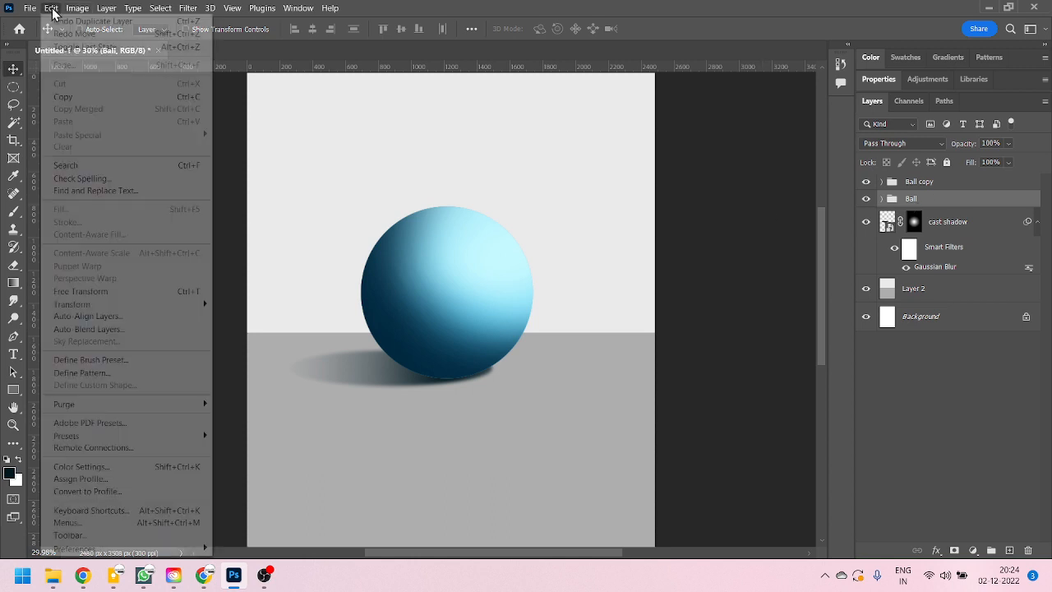
mouse_move(145, 304)
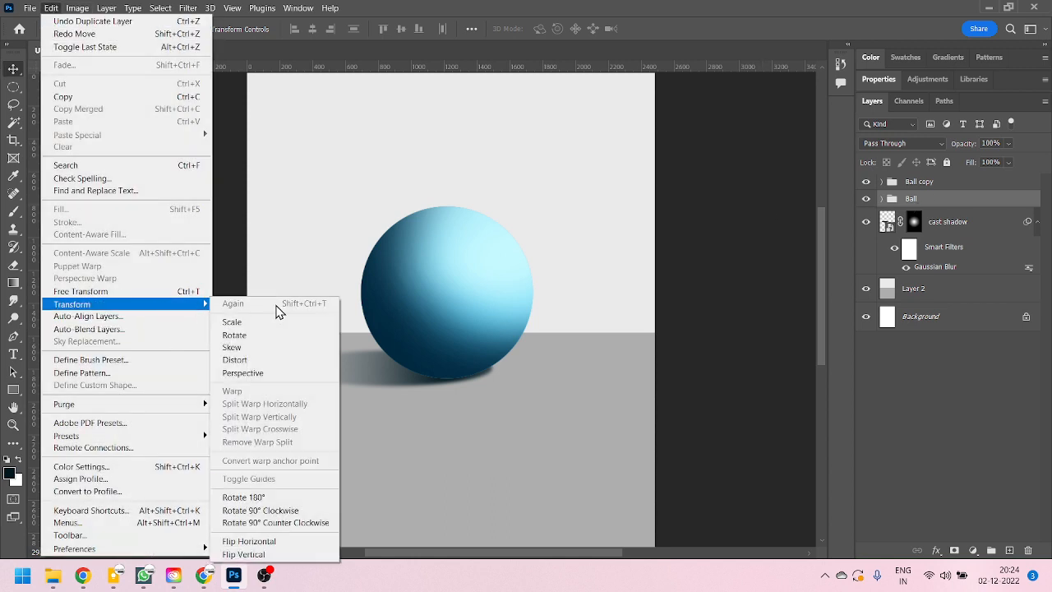
click(275, 555)
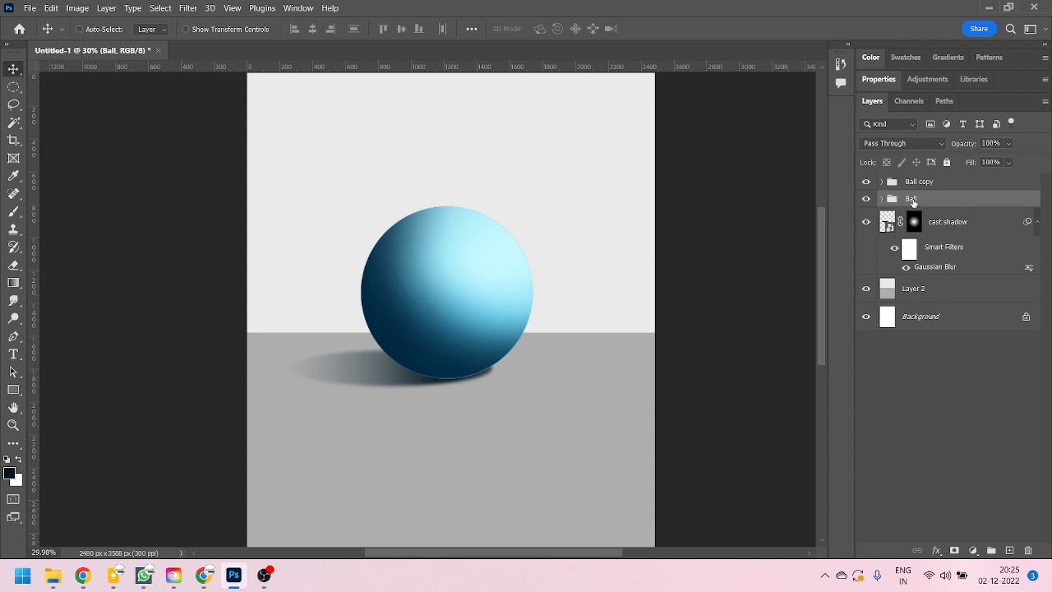
drag(424, 276, 418, 434)
scroll(271, 251, down, 2)
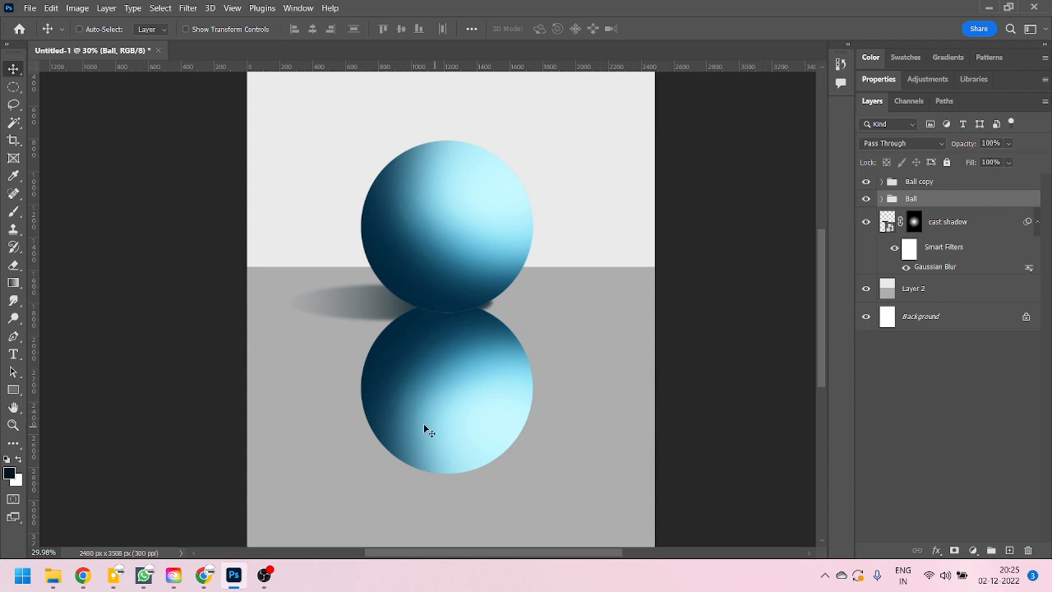
Step: Start a free transform on the flipped Ball group, try 85% proportional scaling and a 61.44% height squash, and undo each
key(ctrl)
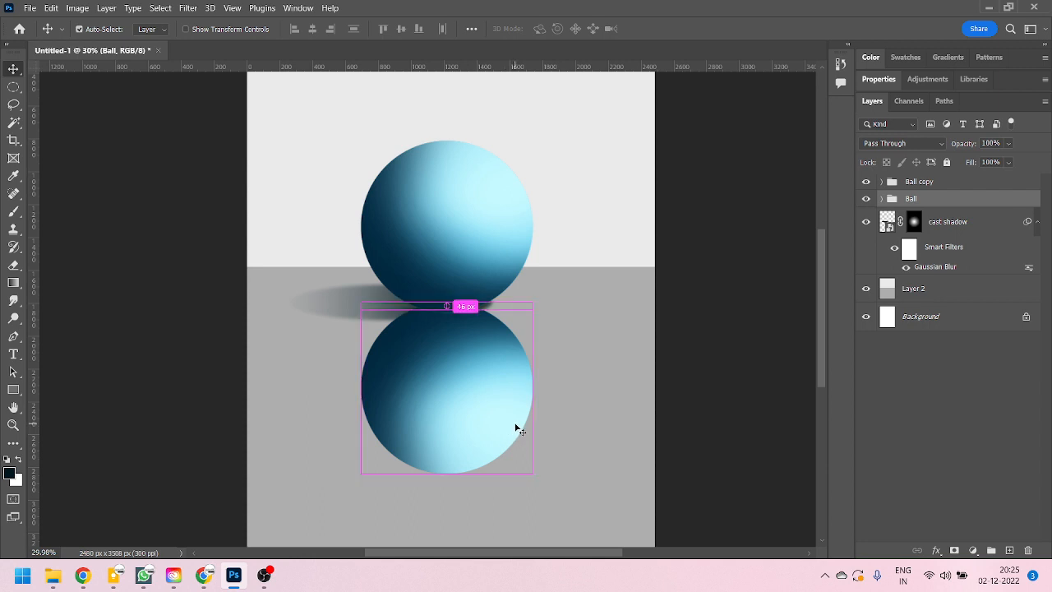
key(ctrl+t)
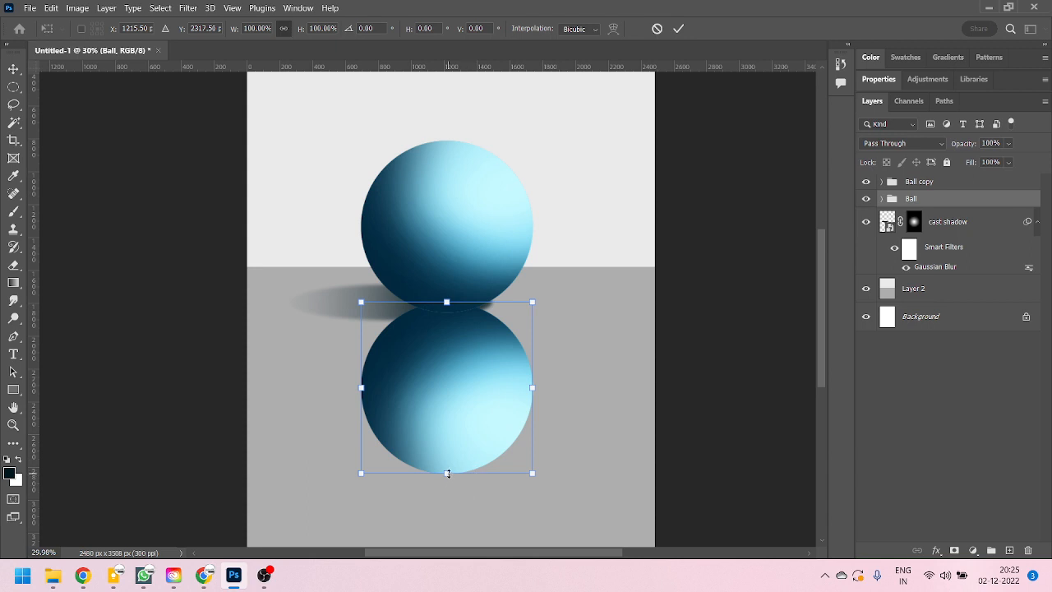
drag(447, 473, 442, 448)
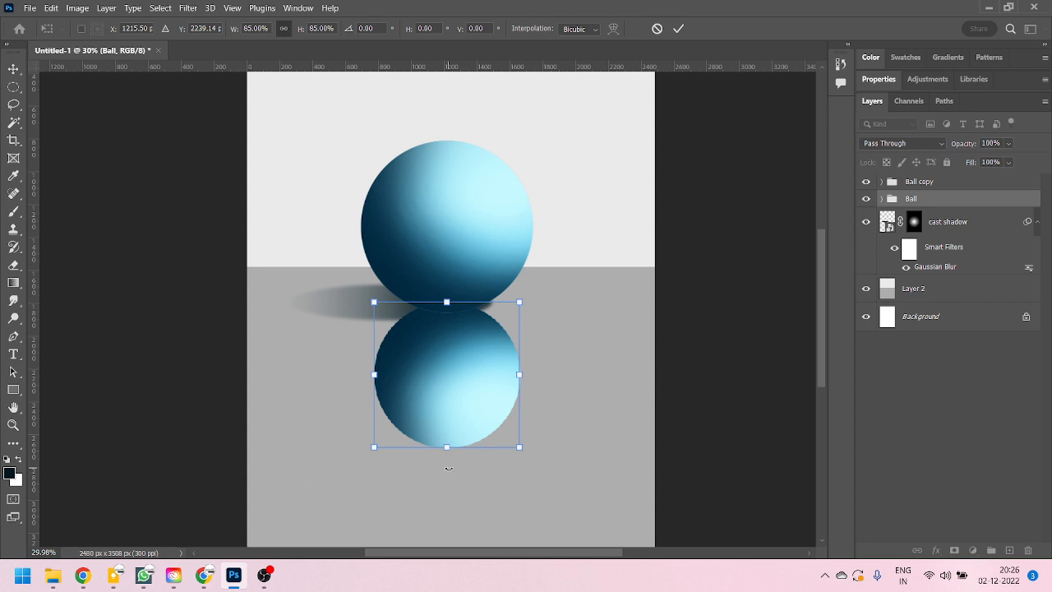
key(ctrl+z)
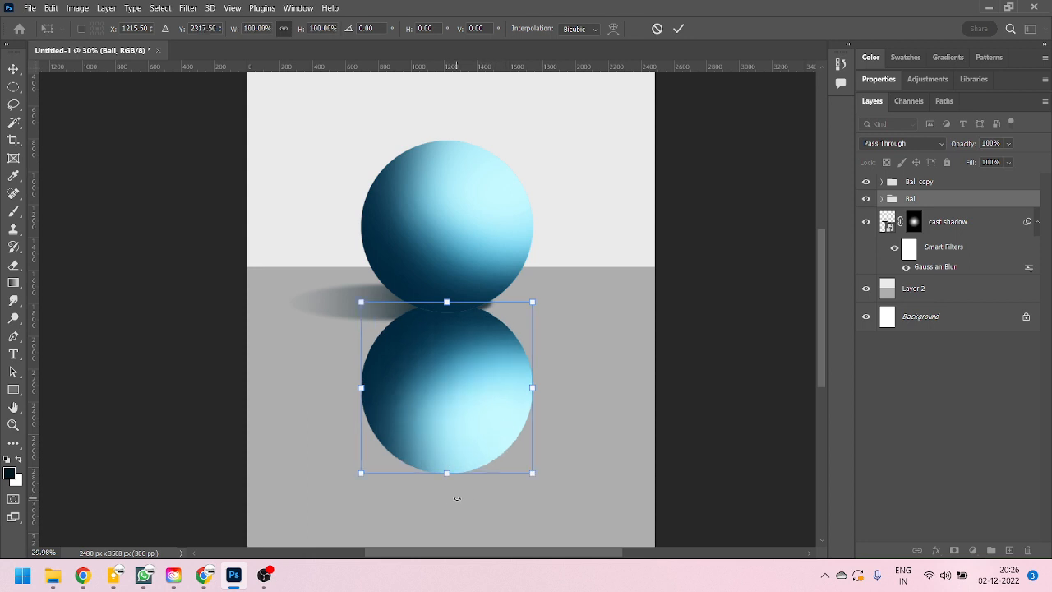
drag(443, 477, 440, 408)
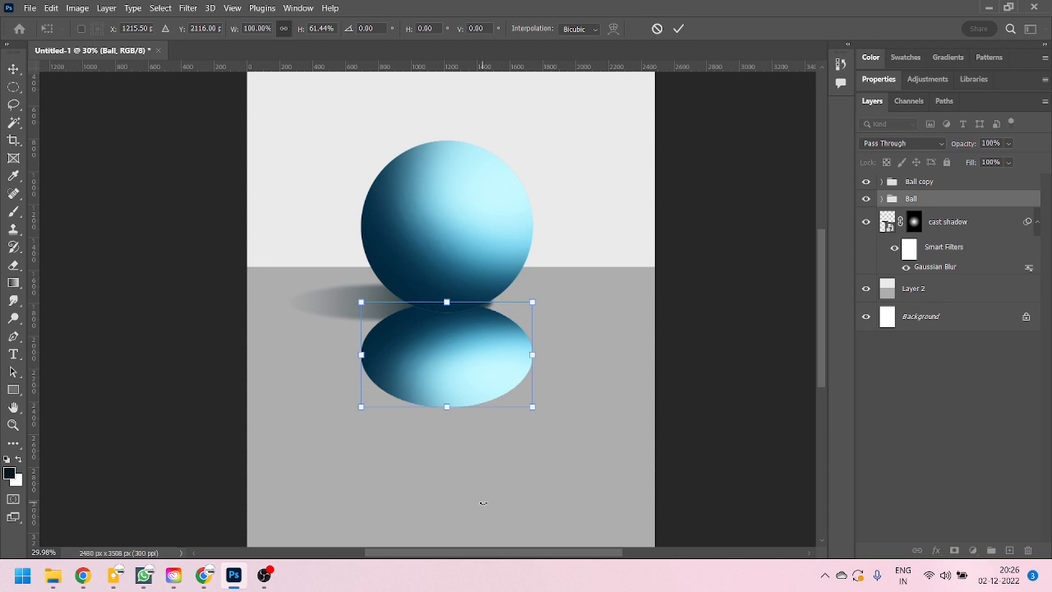
key(ctrl+z)
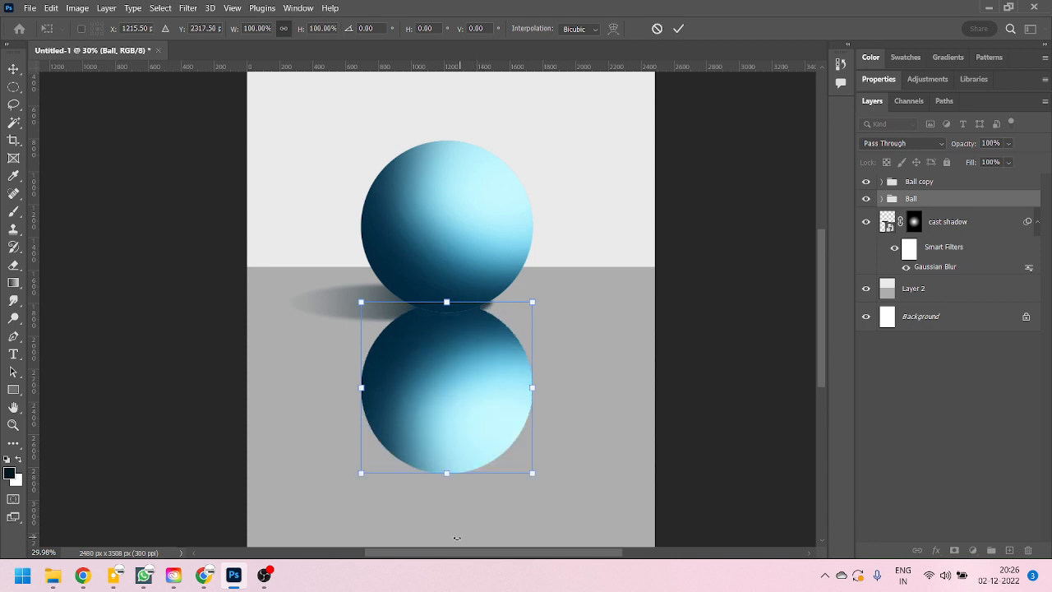
Step: Scale the flipped Ball group proportionally to 81.49% and flare its lower edge symmetrically with a perspective transform to 133.17% width
drag(448, 473, 450, 442)
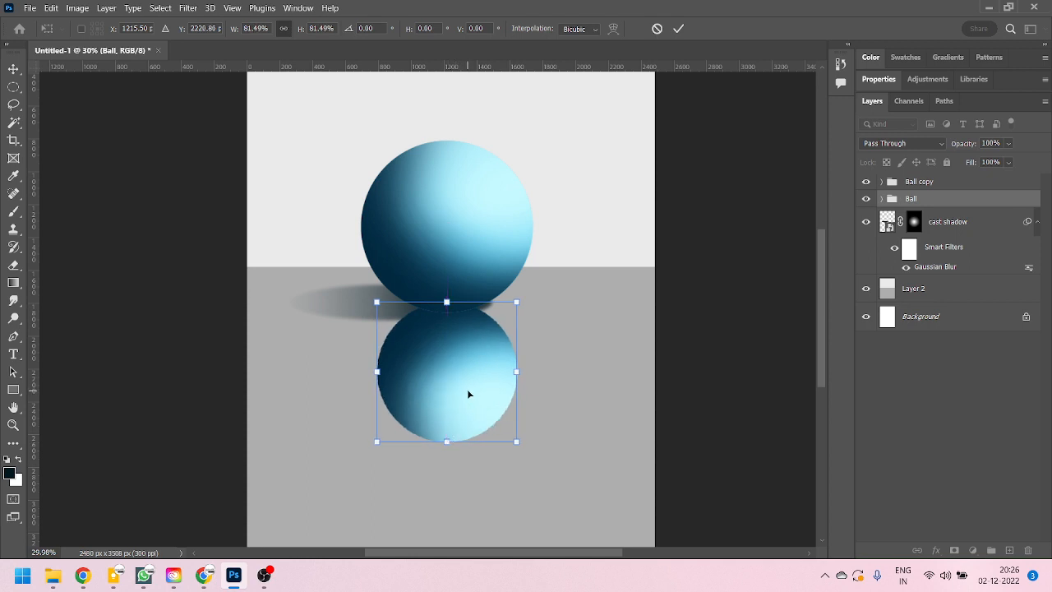
right_click(469, 394)
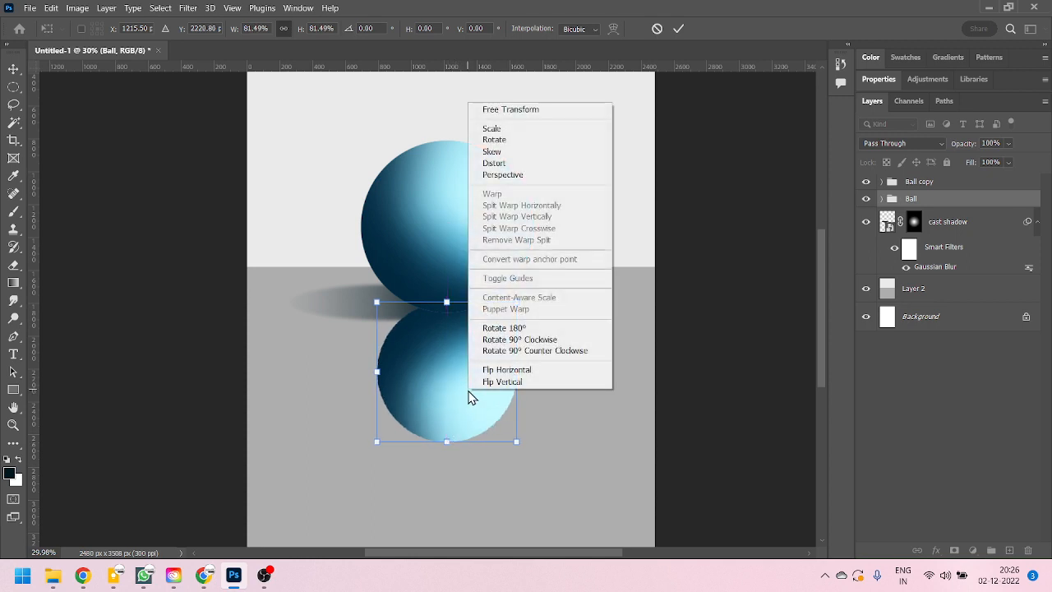
click(512, 176)
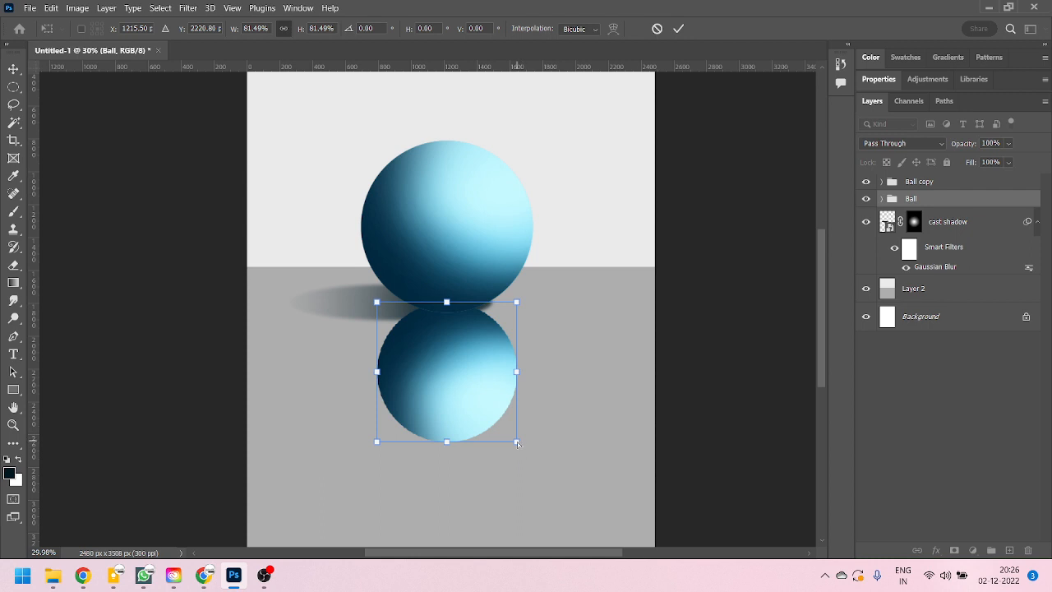
drag(517, 442, 562, 414)
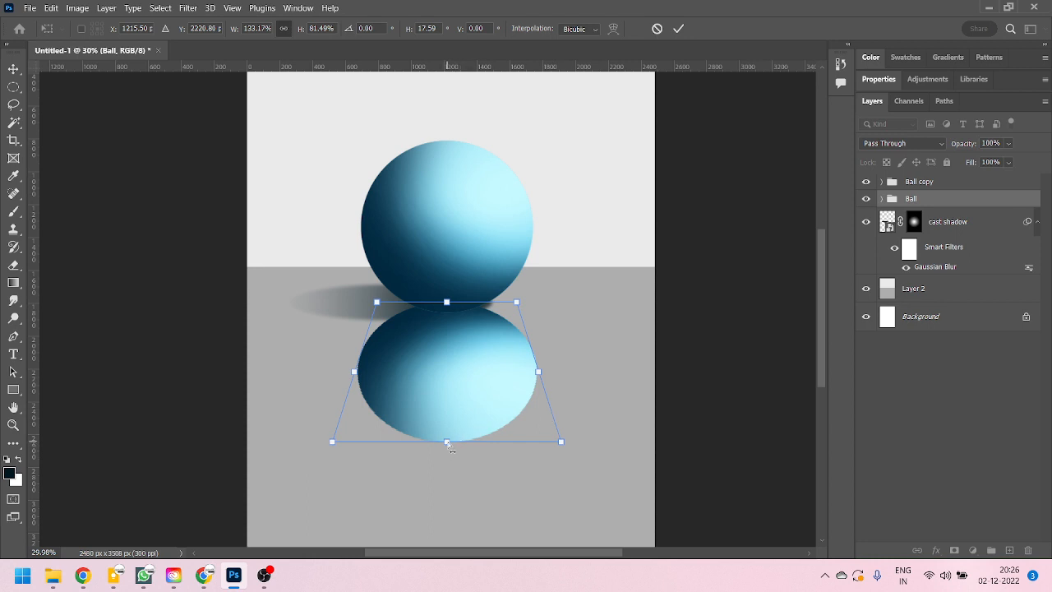
Step: Squash the flared reflection upward to 44.11% height and 109.50% width, keeping its upper edge under the sphere, and commit the transform
right_click(453, 392)
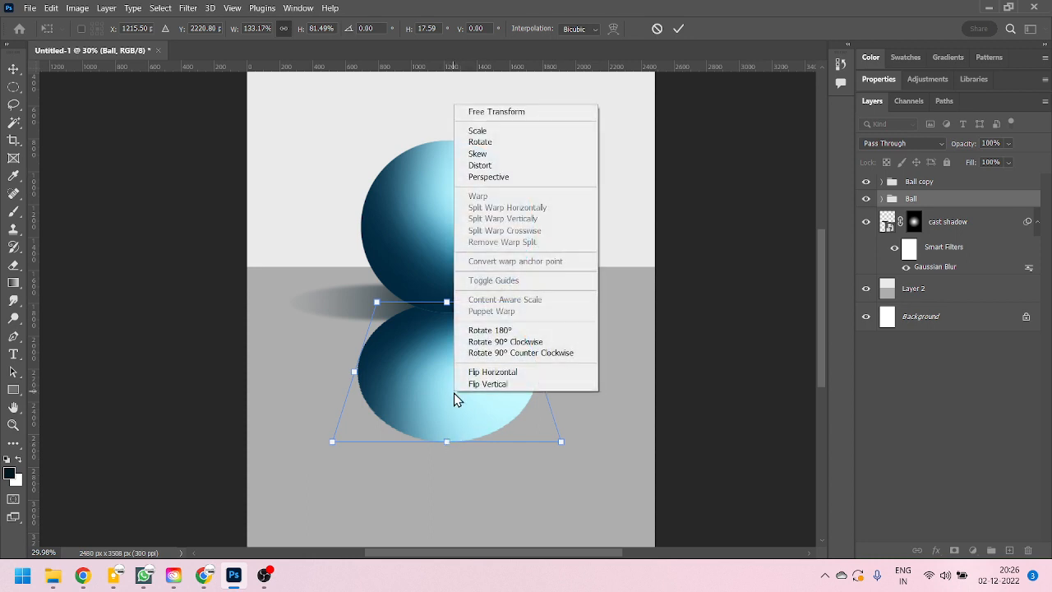
click(502, 131)
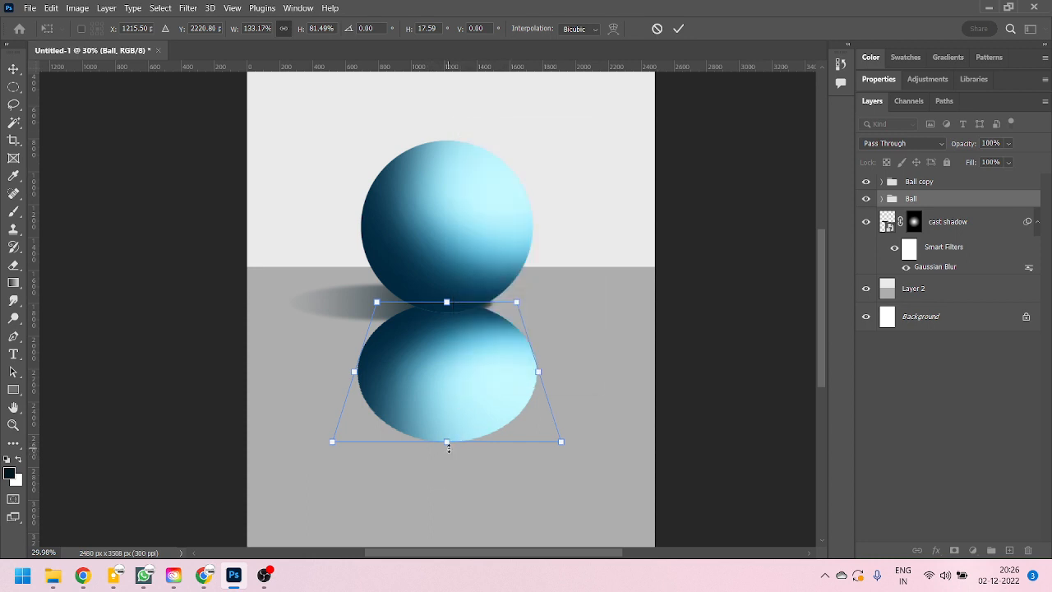
drag(448, 442, 447, 377)
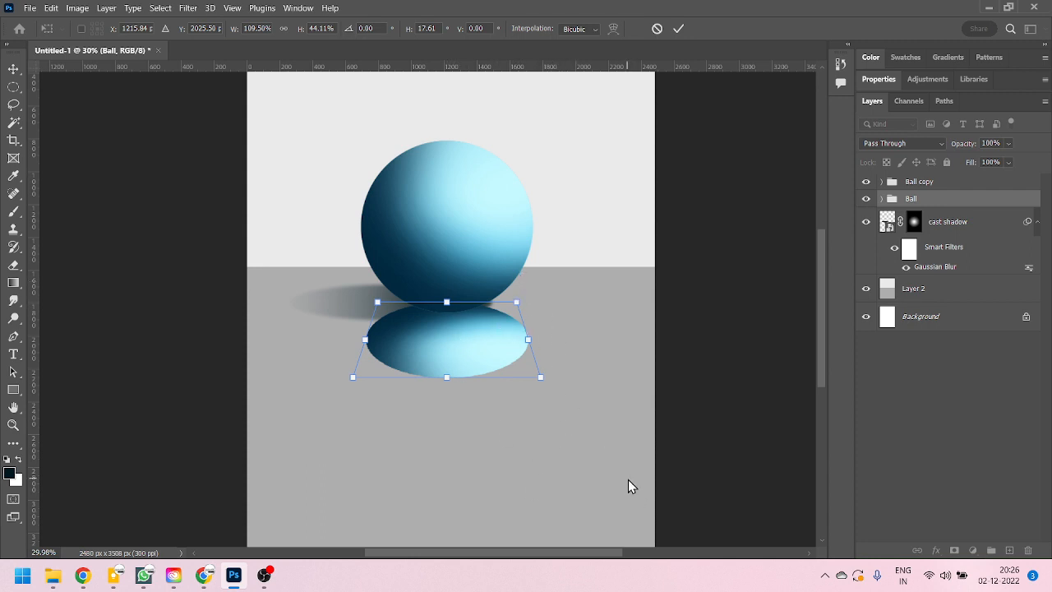
key(Return)
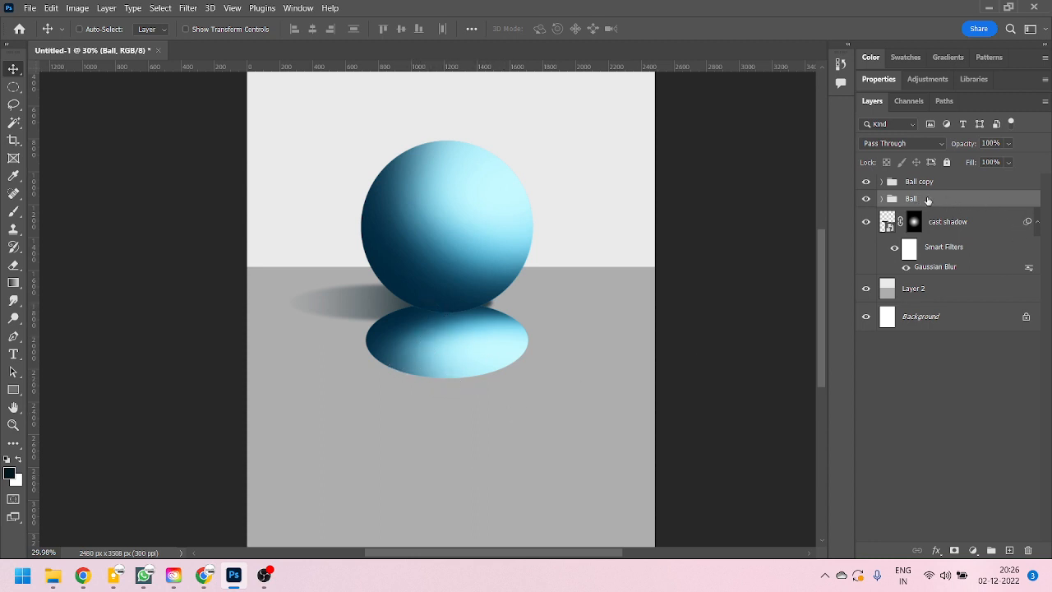
Step: Add a layer mask to the Ball group and paint it with a soft 1100 px black brush at 30% opacity to fade the reflection downward
click(955, 551)
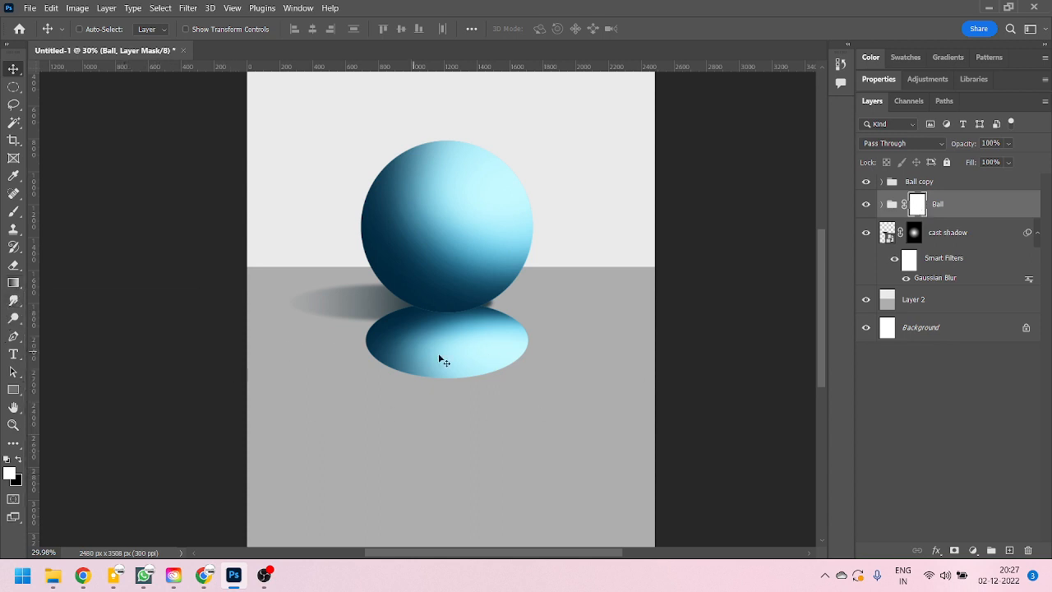
click(14, 212)
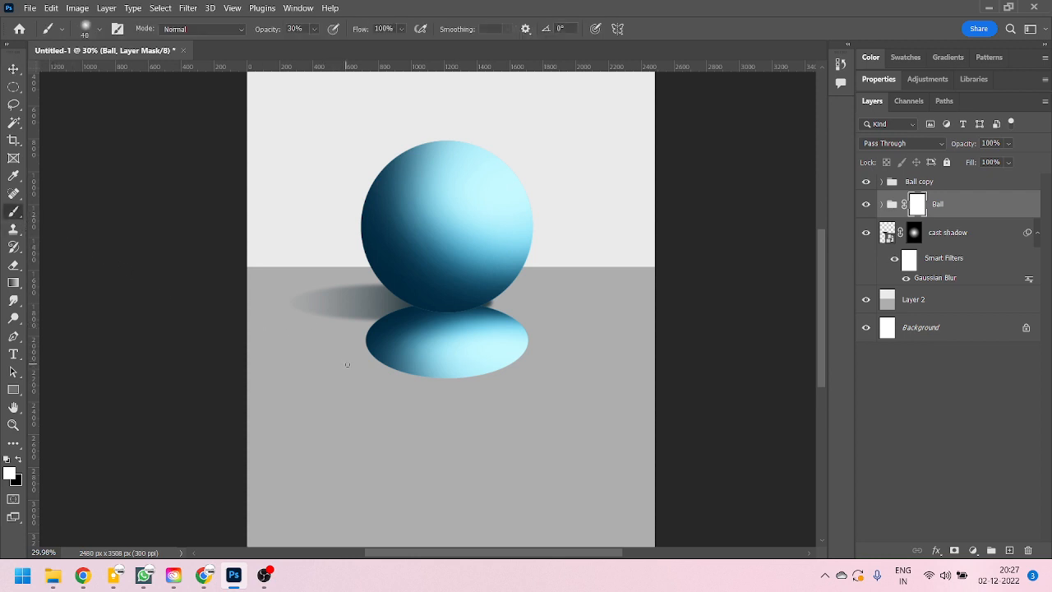
key(bracketright)
key(bracketright)
key(bracketright)
key(bracketright)
key(bracketright)
key(bracketright)
key(bracketright)
key(bracketright)
key(bracketright)
key(bracketright)
key(bracketright)
key(bracketright)
key(bracketright)
click(18, 459)
key(bracketright)
key(bracketright)
key(bracketright)
key(bracketright)
key(bracketright)
mouse_move(525, 385)
mouse_down()
mouse_move(272, 414)
mouse_move(471, 419)
mouse_move(501, 406)
mouse_move(330, 365)
mouse_move(492, 396)
mouse_move(360, 400)
mouse_move(489, 406)
mouse_move(349, 408)
mouse_up()
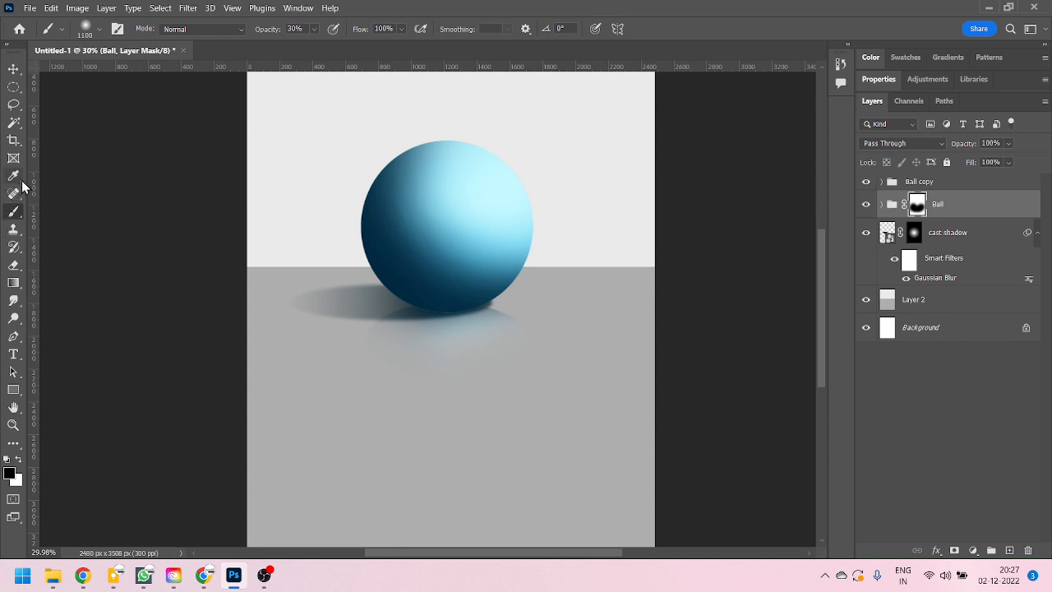
click(18, 71)
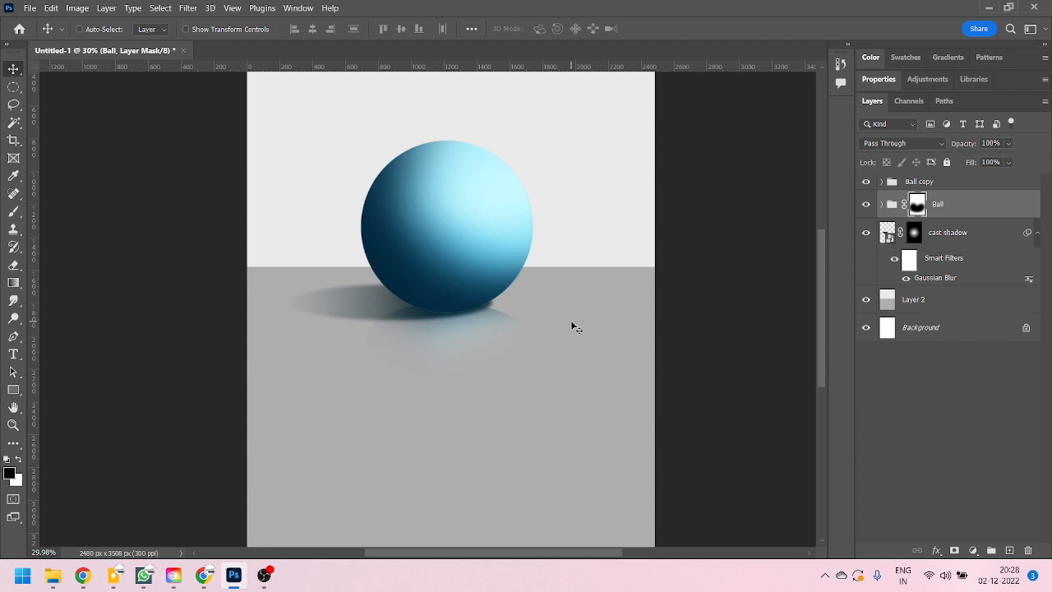
Step: Compare the reflection with its mask disabled and enabled, view the mask by itself, and inspect the contact area under the sphere up close
shift+click(918, 206)
shift+click(917, 205)
alt+click(918, 206)
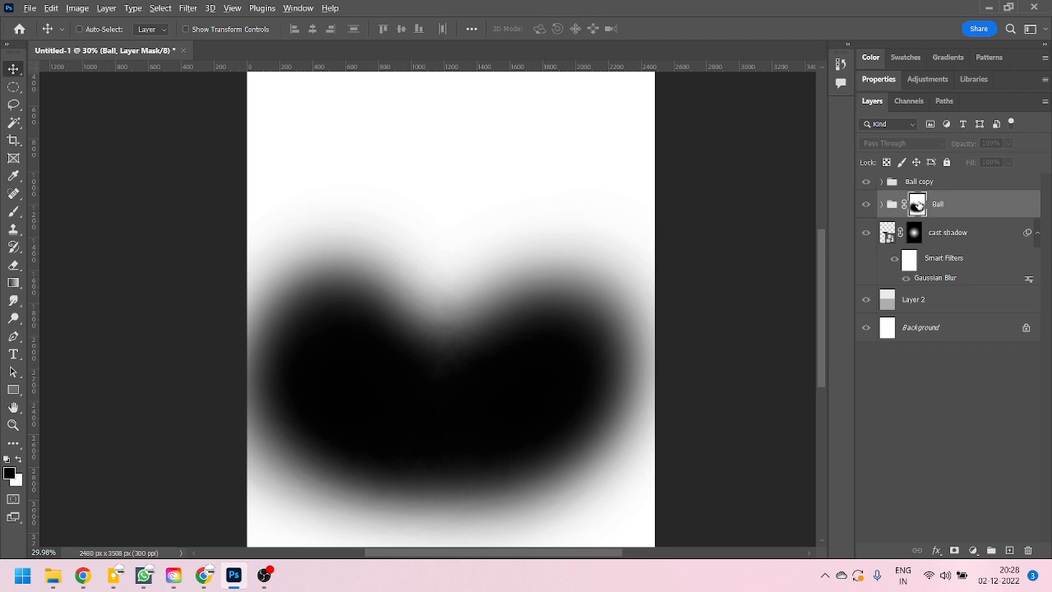
alt+click(918, 205)
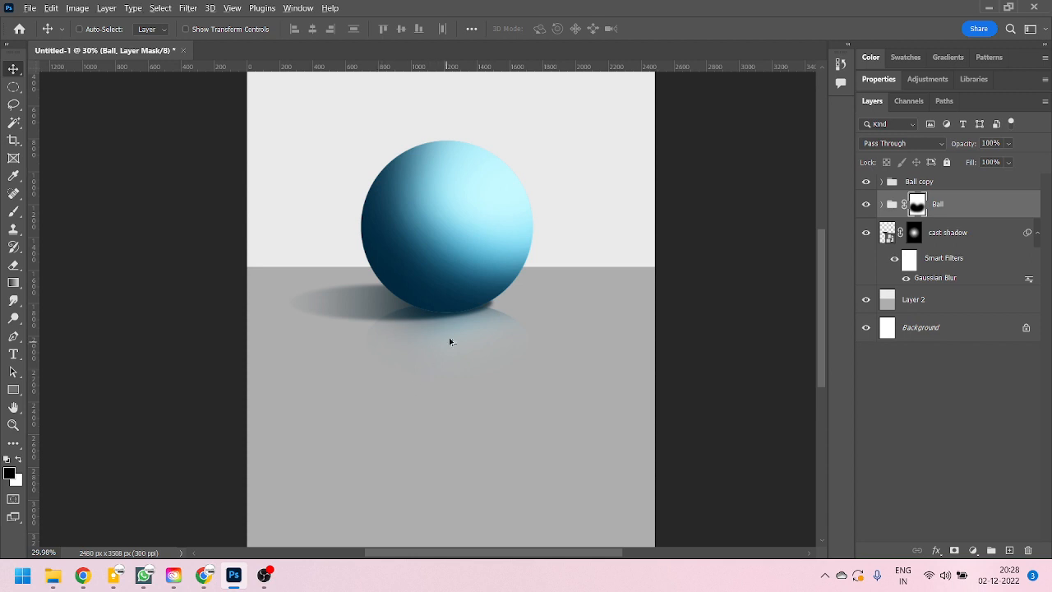
scroll(449, 337, up, 5)
scroll(519, 309, down, 5)
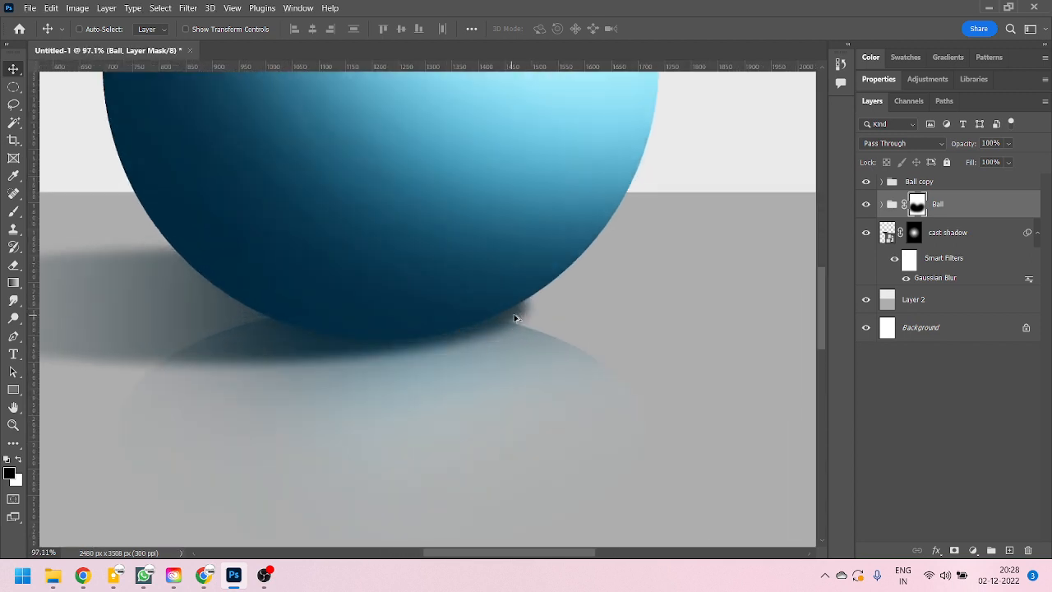
scroll(515, 378, down, 3)
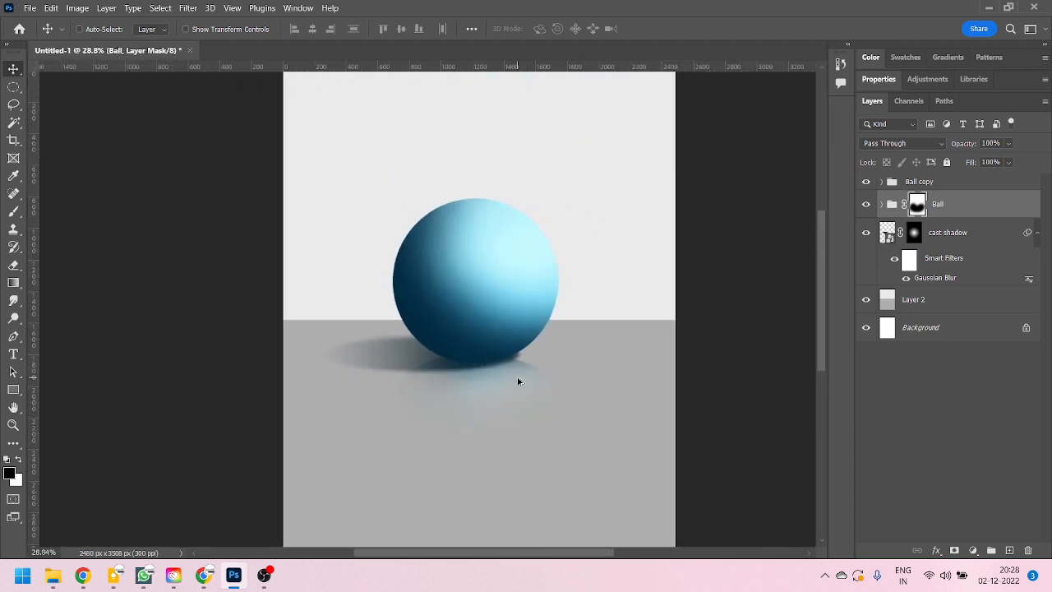
Step: Expand the Ball copy group, isolate Layer 1, and show the background, floor, cast shadow, reflection, Shadow and Highlight again one by one
click(881, 182)
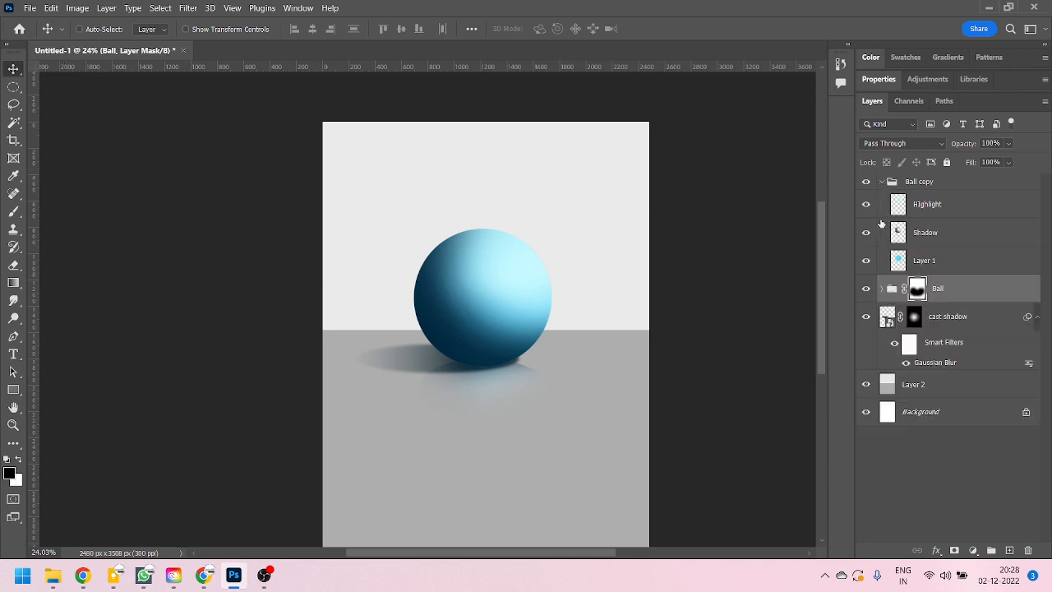
alt+click(865, 262)
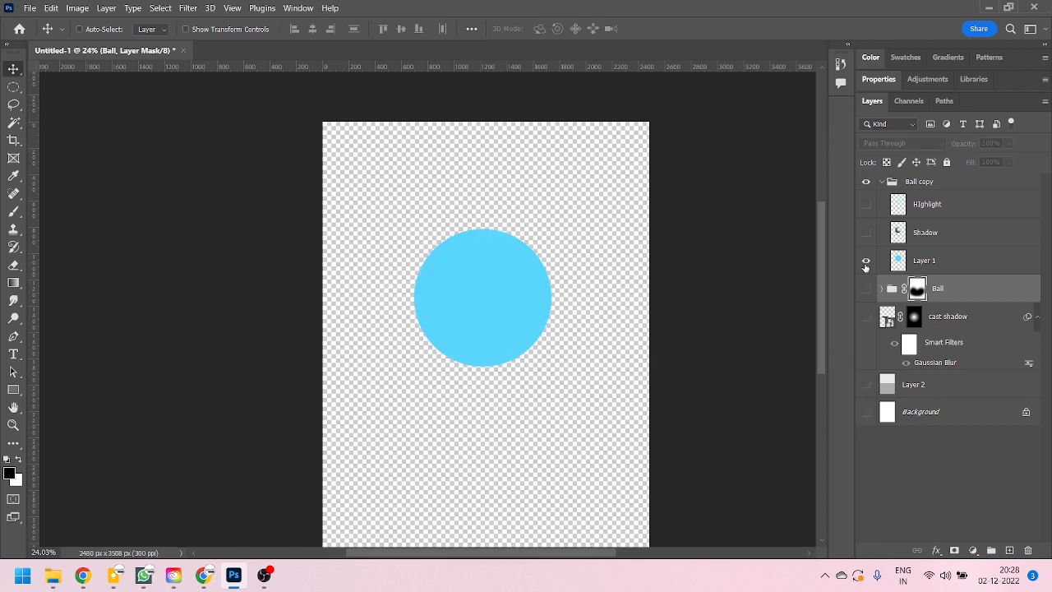
click(866, 412)
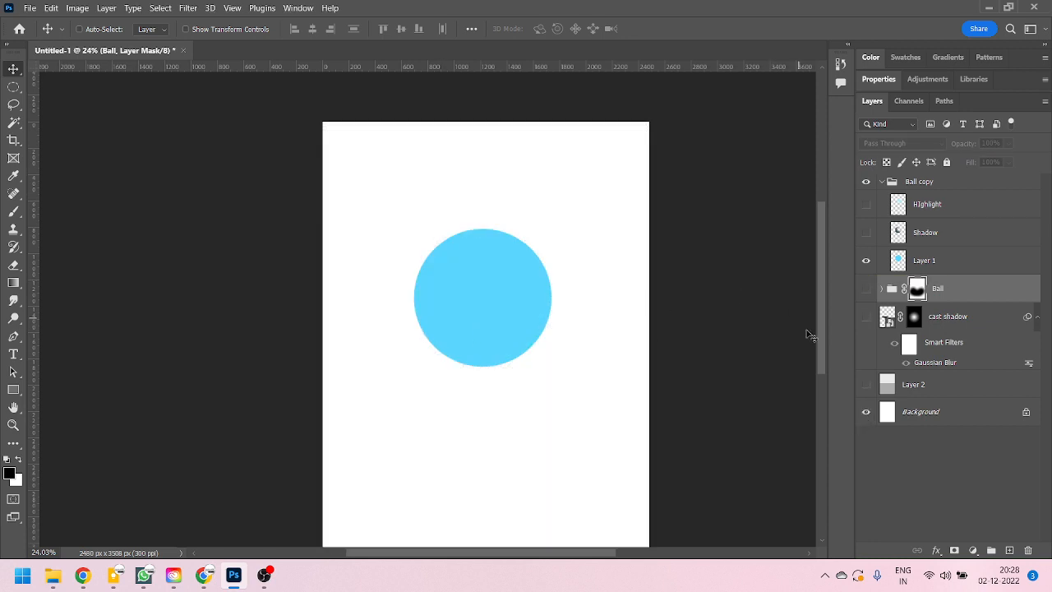
click(866, 384)
click(866, 316)
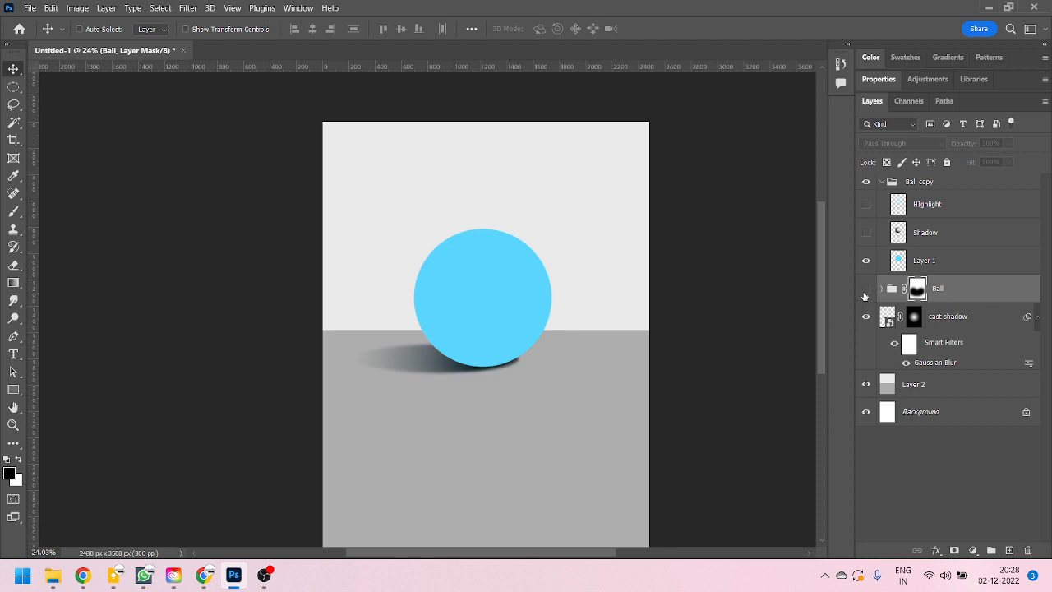
click(866, 289)
click(866, 233)
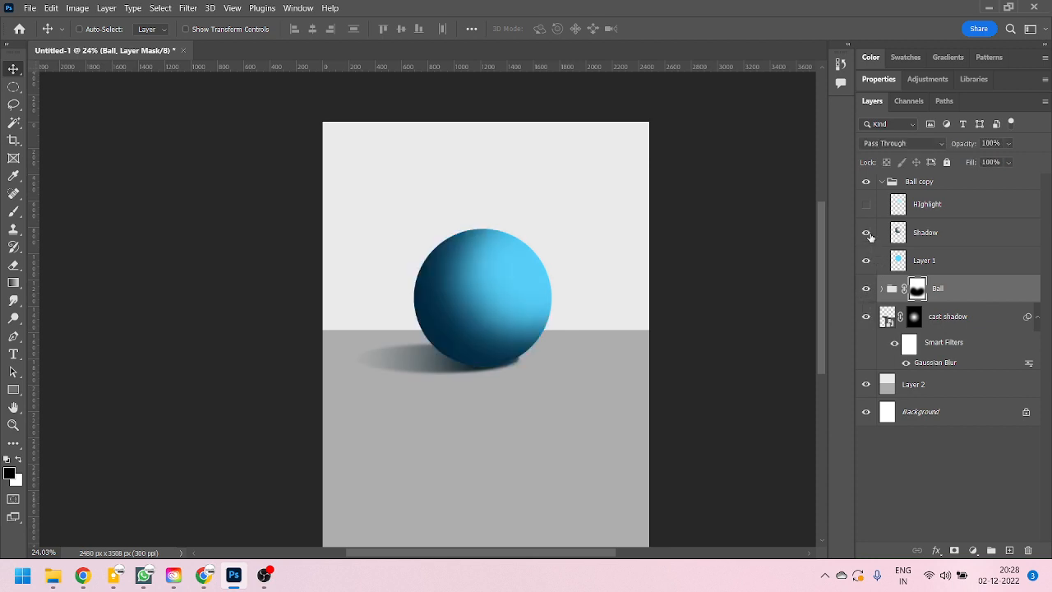
click(865, 204)
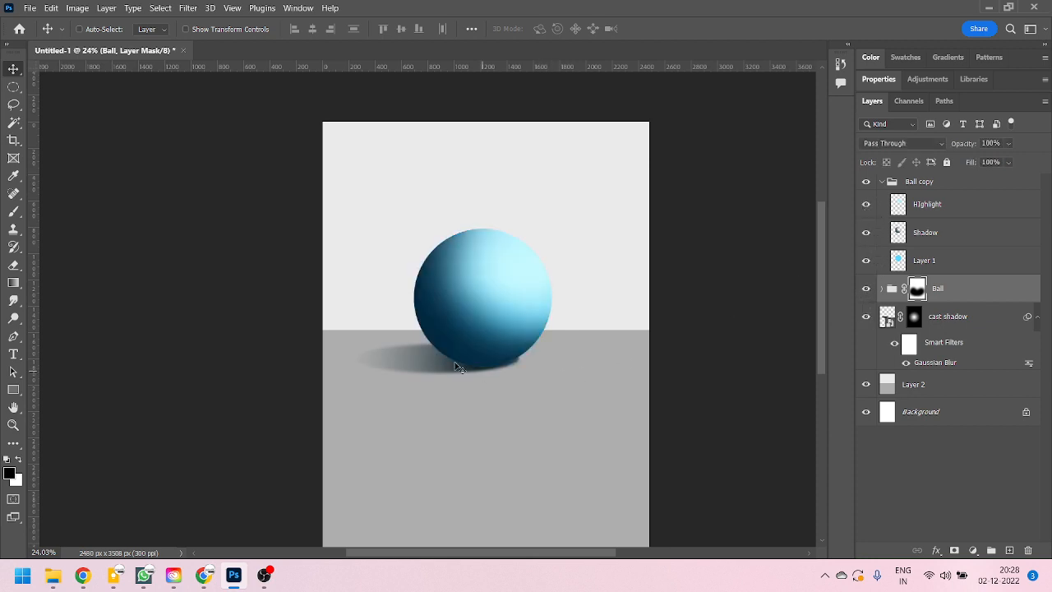
scroll(472, 366, down, 3)
scroll(457, 189, up, 2)
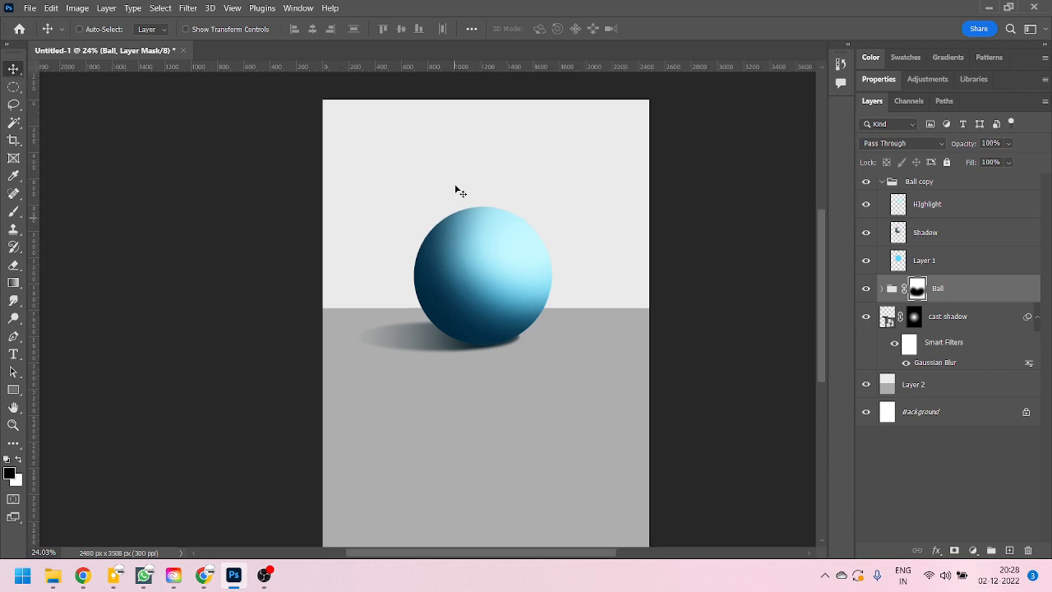
scroll(464, 239, up, 3)
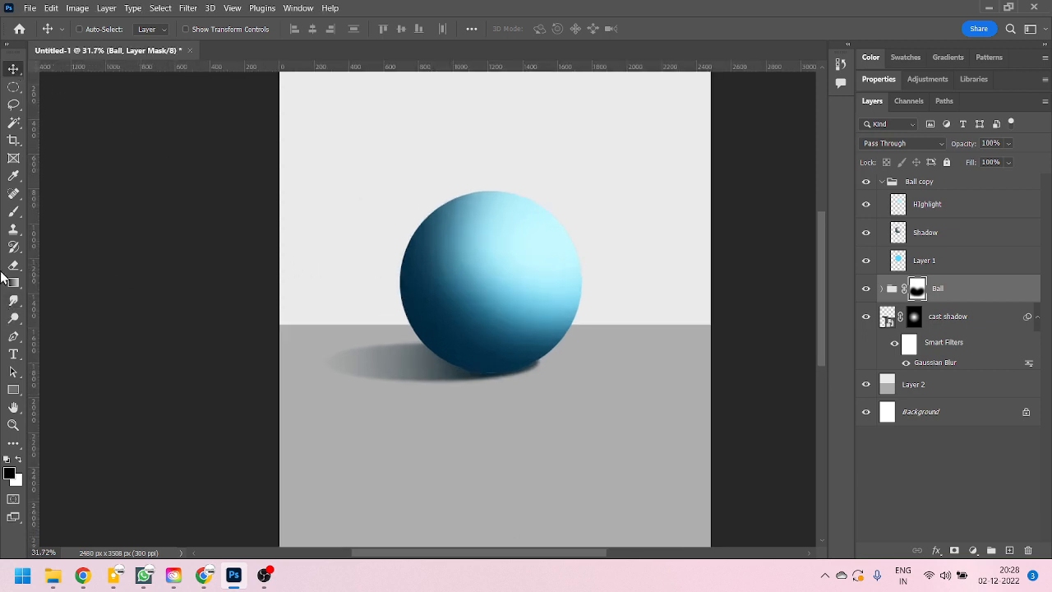
scroll(540, 251, up, 1)
scroll(512, 287, down, 3)
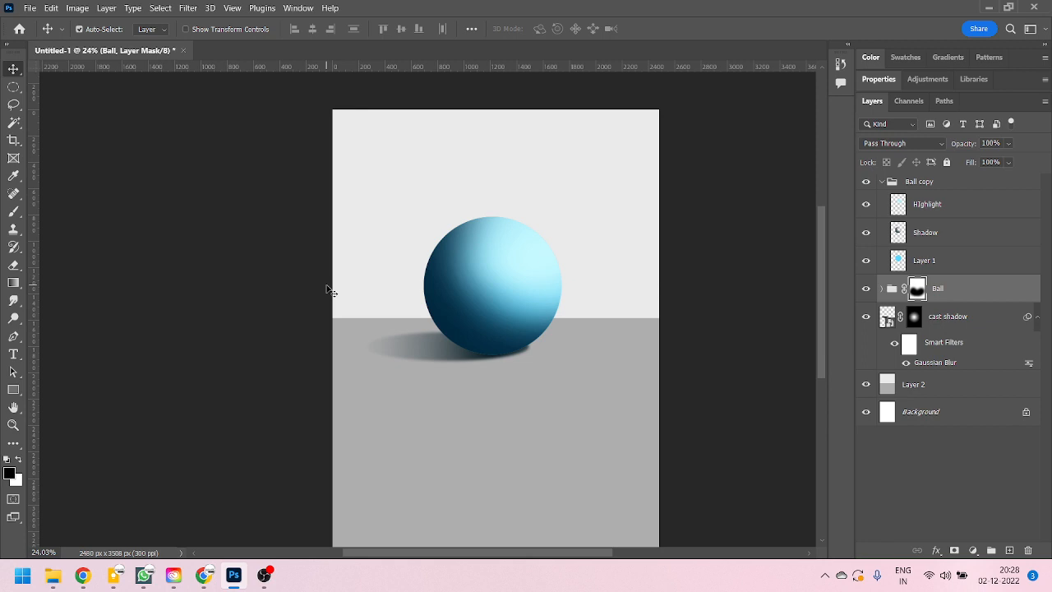
Step: Save the document on the computer in Data (D:) as ball demo.psd with Maximize Compatibility on
key(ctrl+s)
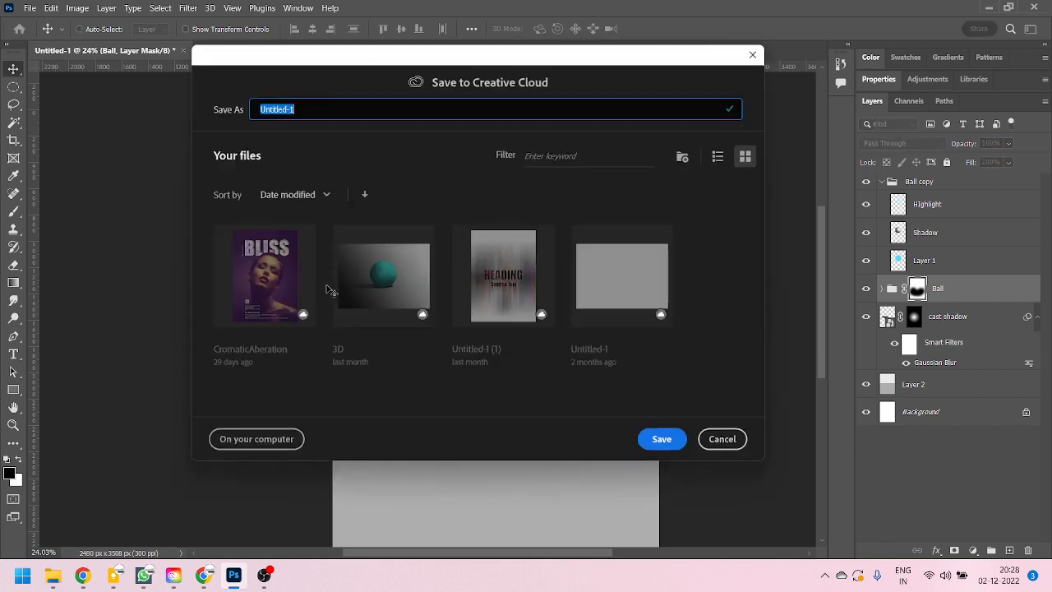
click(287, 439)
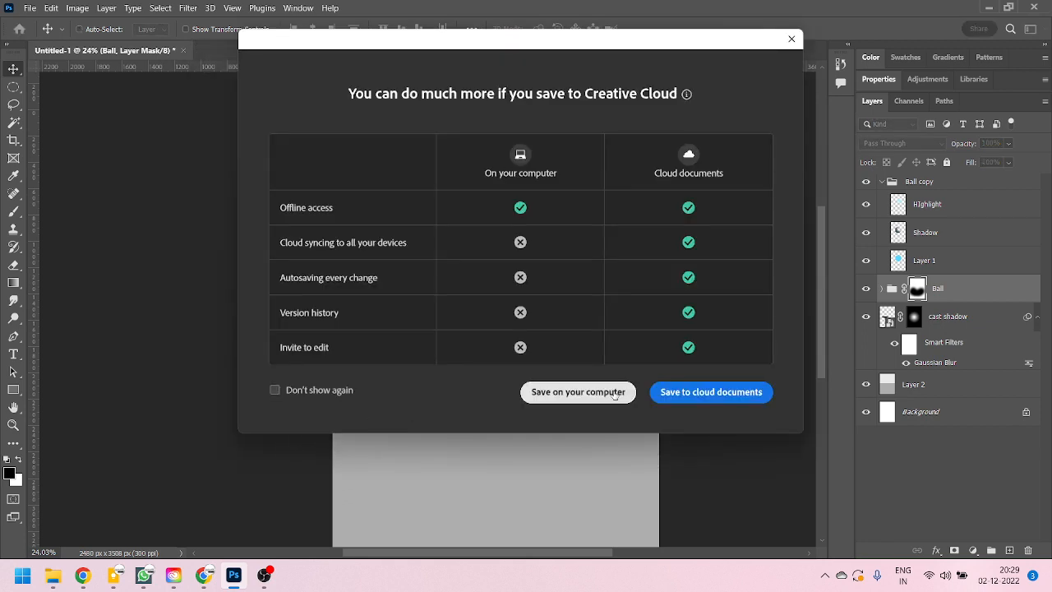
click(617, 393)
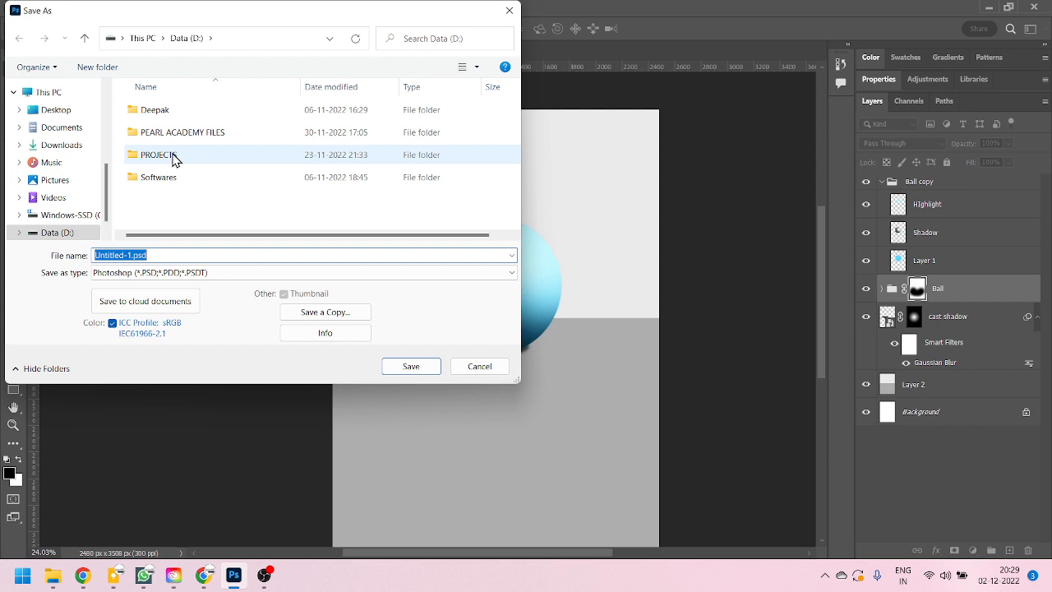
click(128, 255)
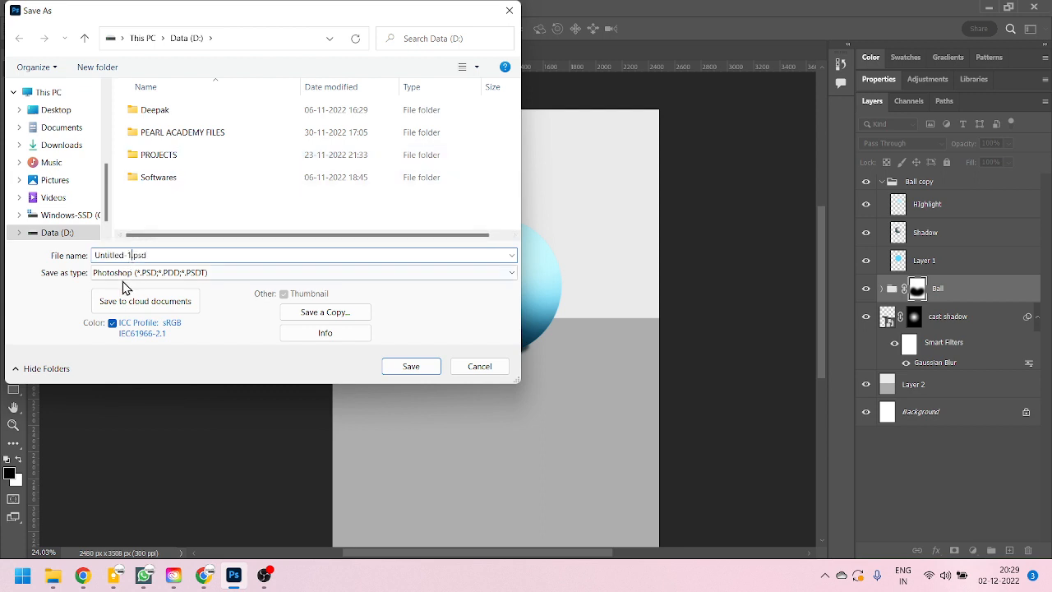
drag(130, 256, 4, 255)
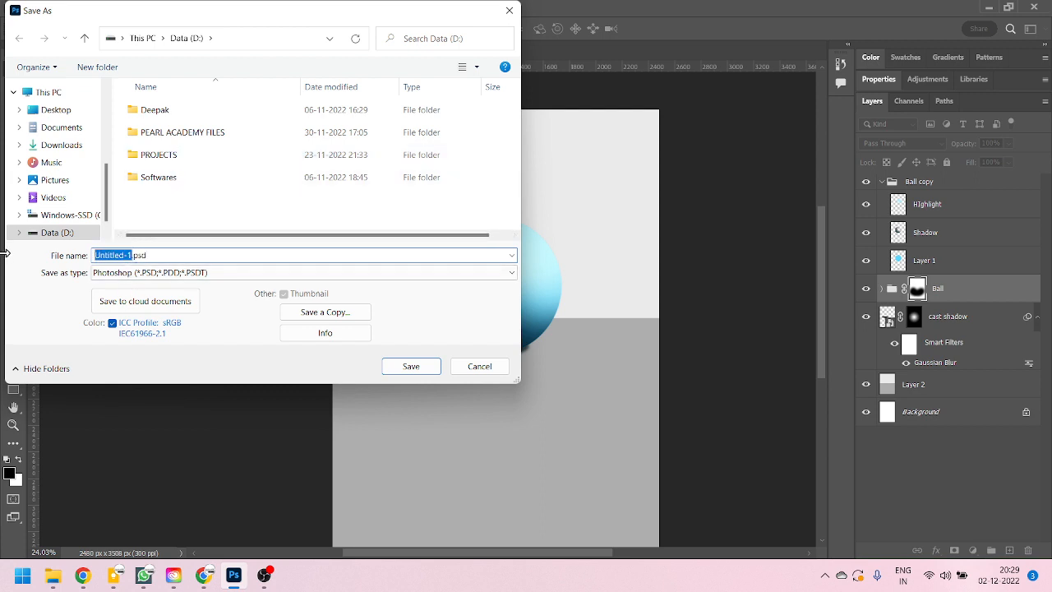
text(ball)
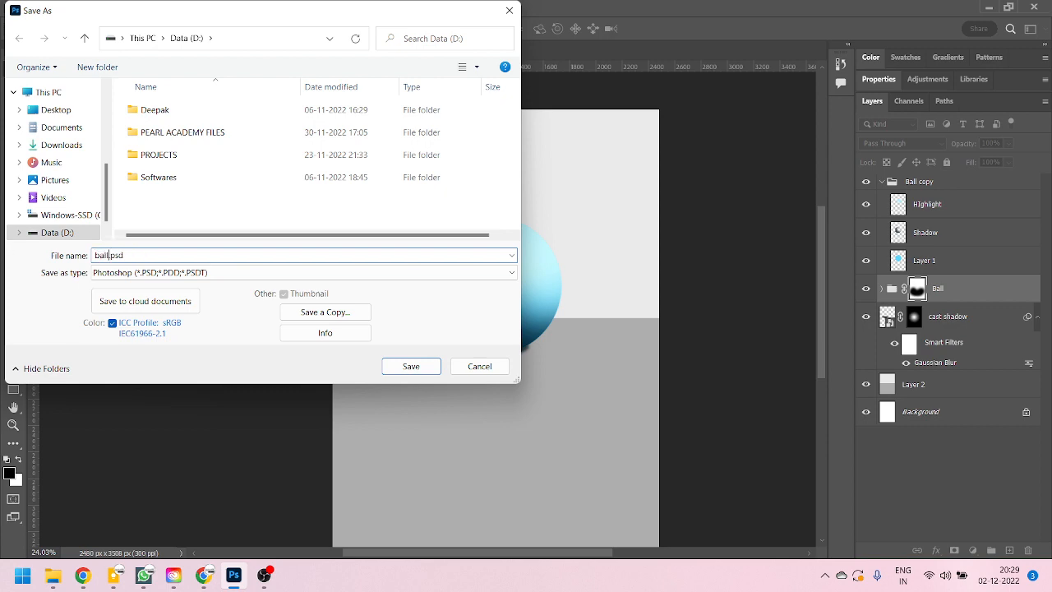
text( demo)
key(Return)
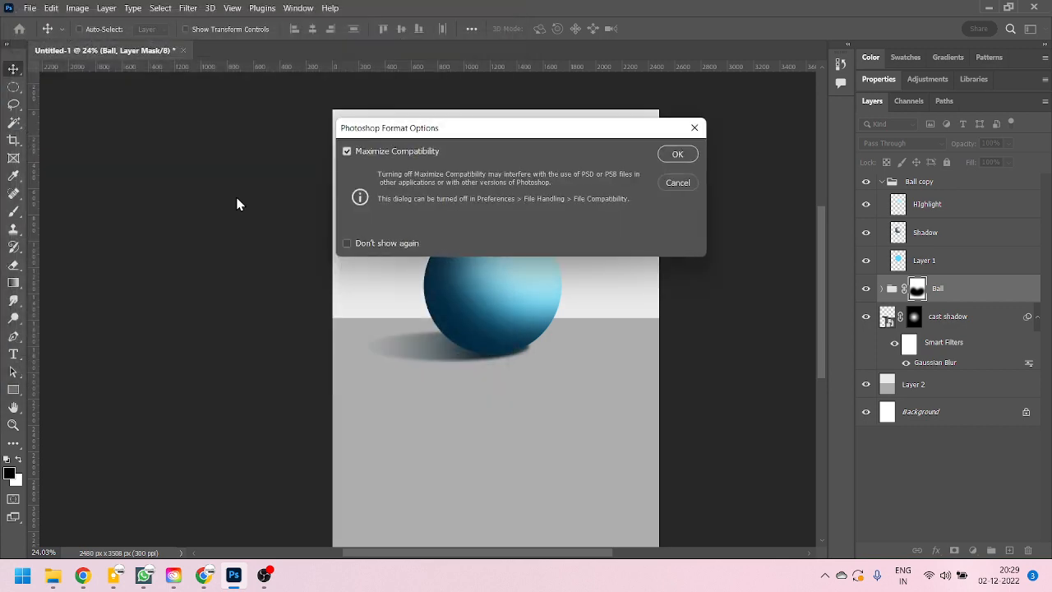
click(677, 153)
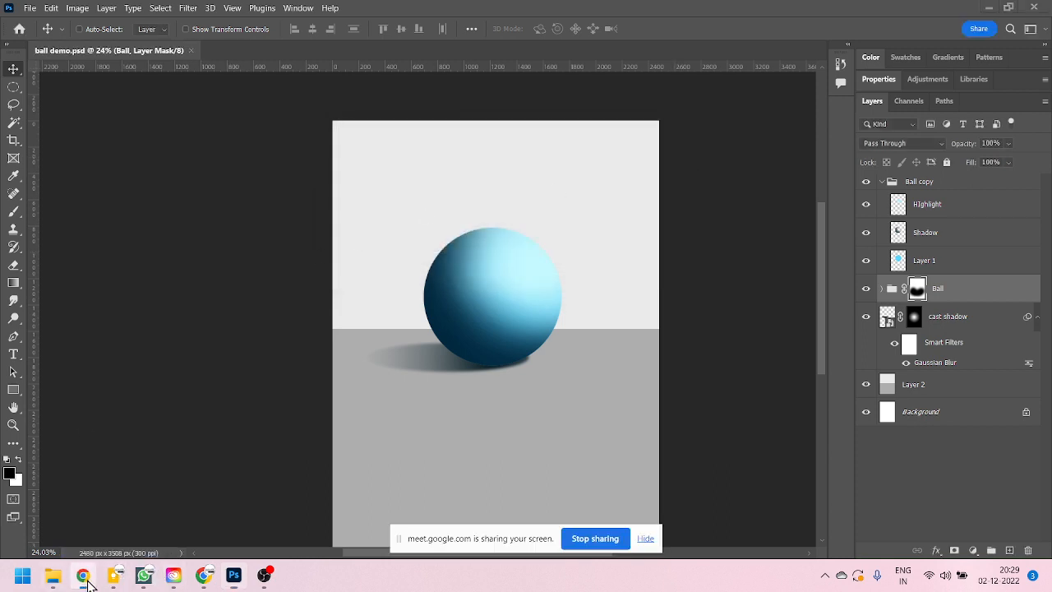
Step: Hide the screen-sharing notice and minimise Photoshop to return to the Google Meet call in Chrome
click(647, 541)
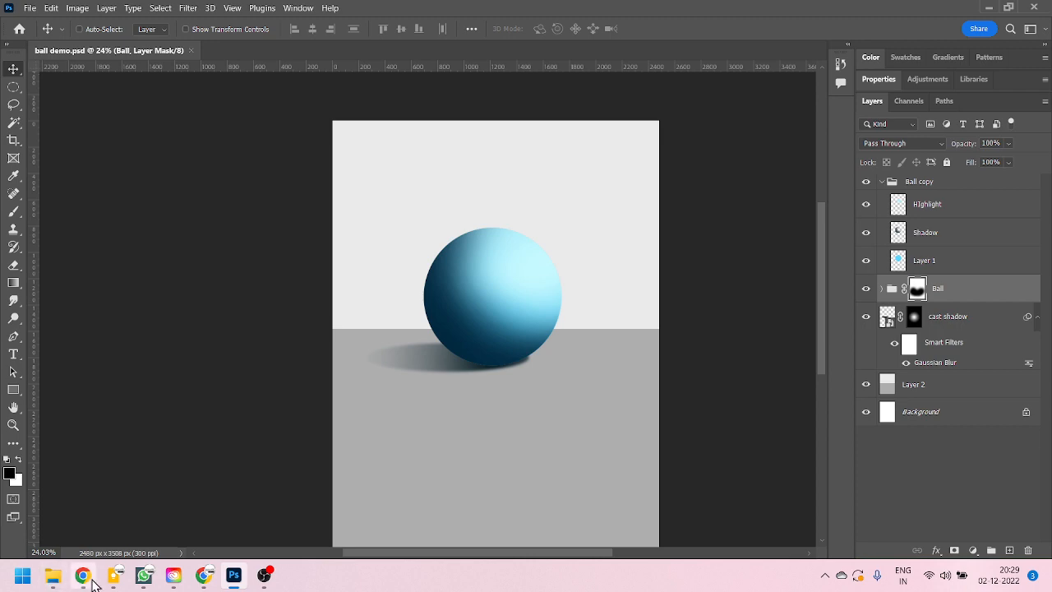
click(90, 580)
click(988, 8)
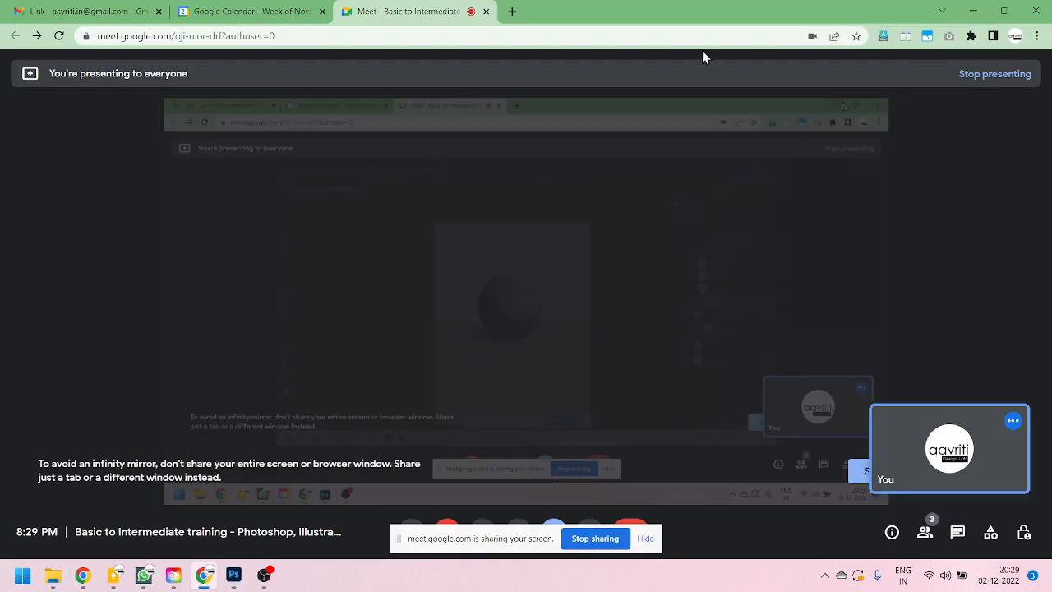
Step: Switch to Gmail and reply to the open message with a greeting to the sender and the line "Find the attached file."
click(87, 10)
scroll(411, 312, down, 3)
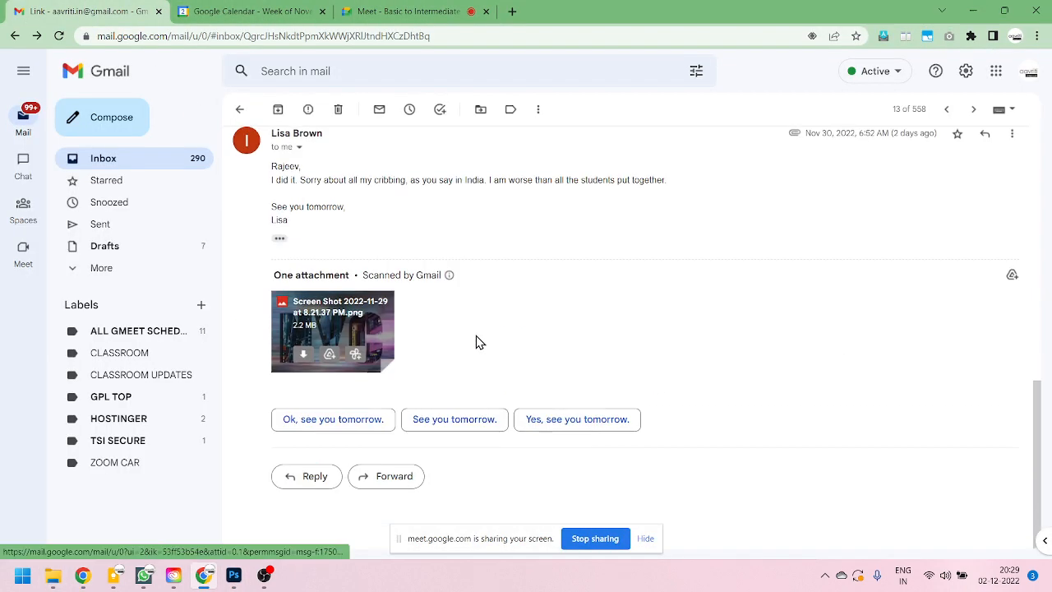
scroll(338, 447, up, 5)
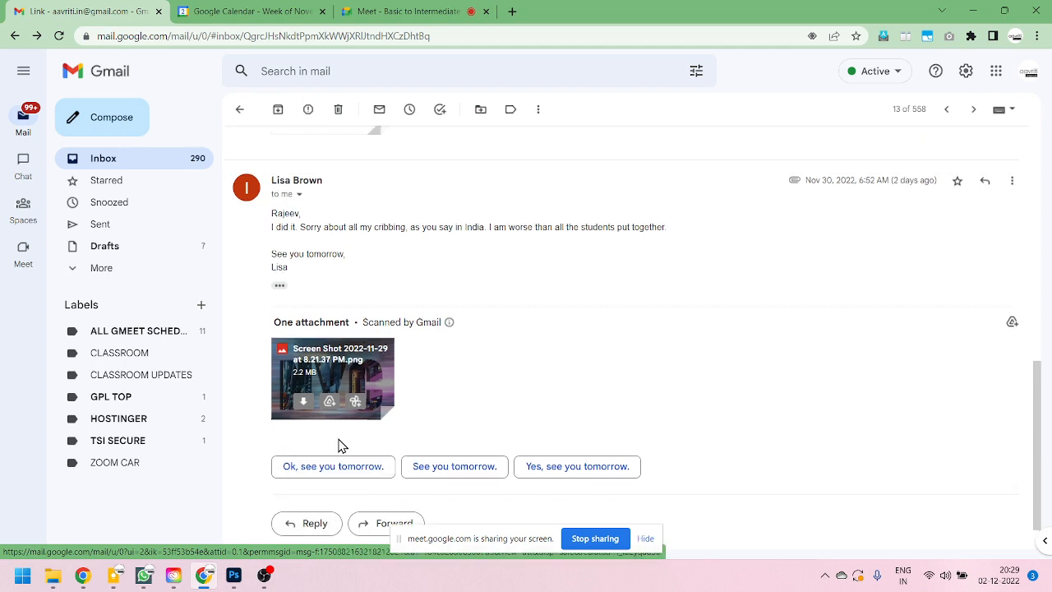
scroll(337, 446, down, 5)
click(305, 477)
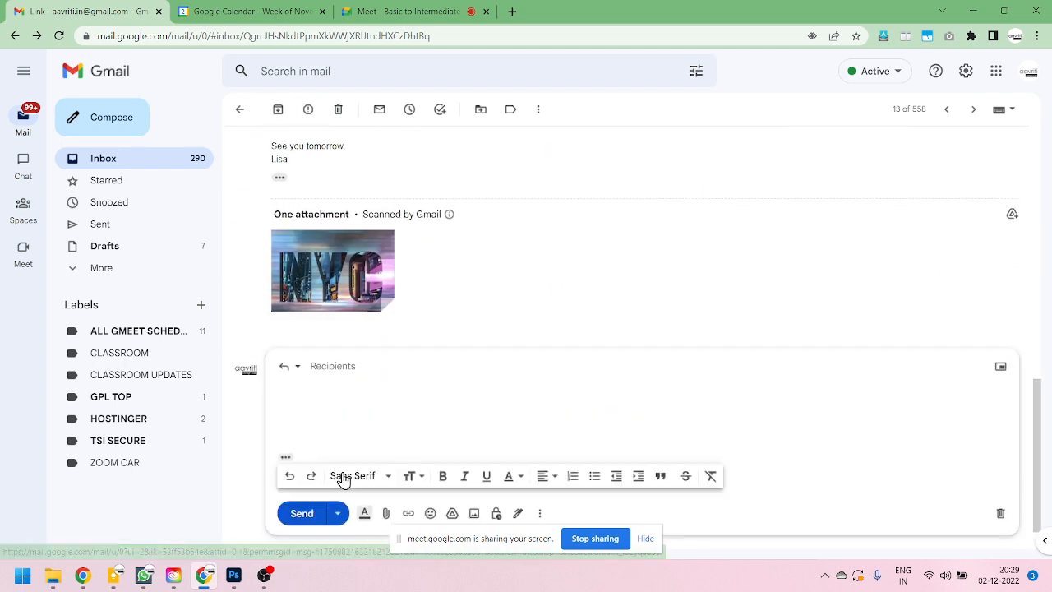
text(Dear Lisa)
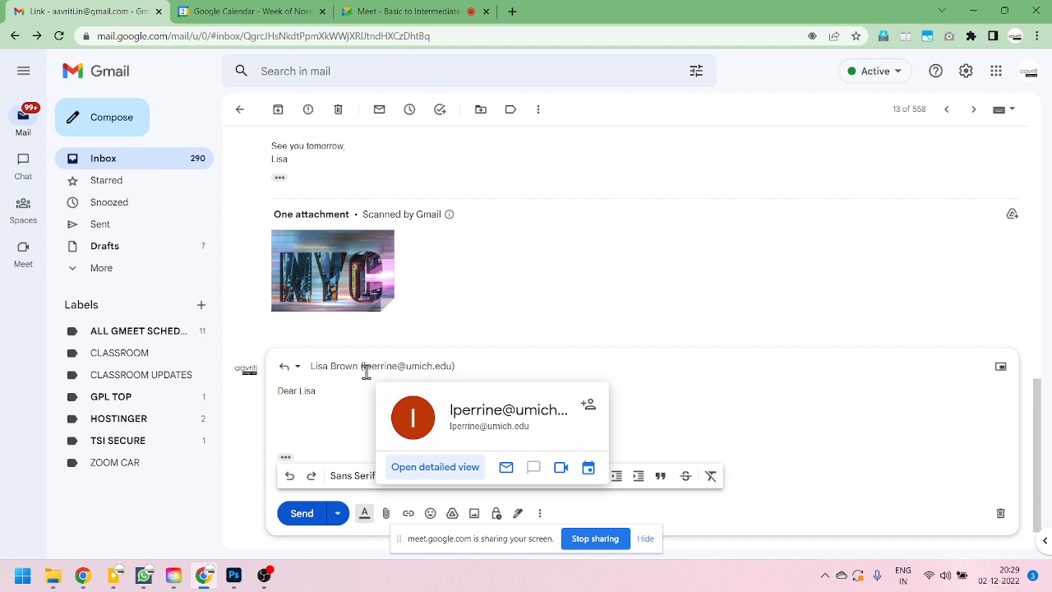
text(,  Find the attached file.)
Step: Attach ball demo.psd from Data (D:) in File Explorer to the Gmail reply
click(52, 576)
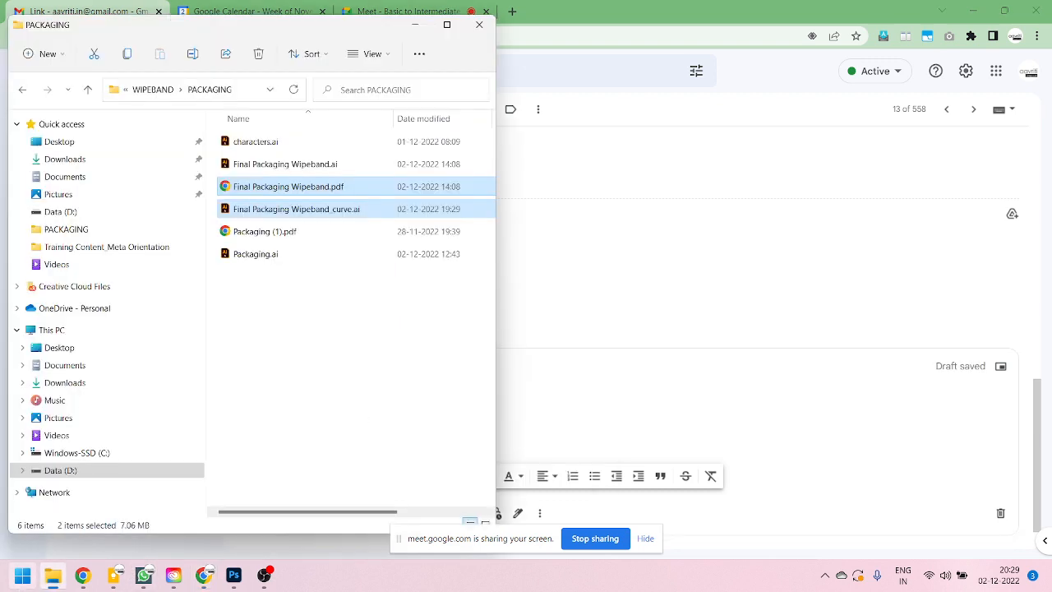
click(87, 474)
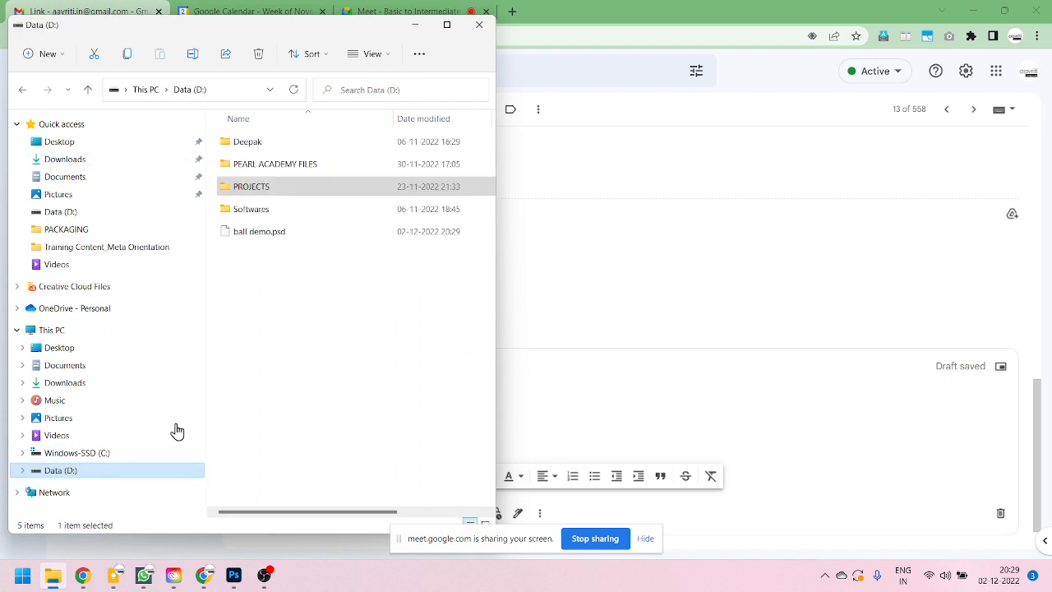
drag(265, 230, 743, 420)
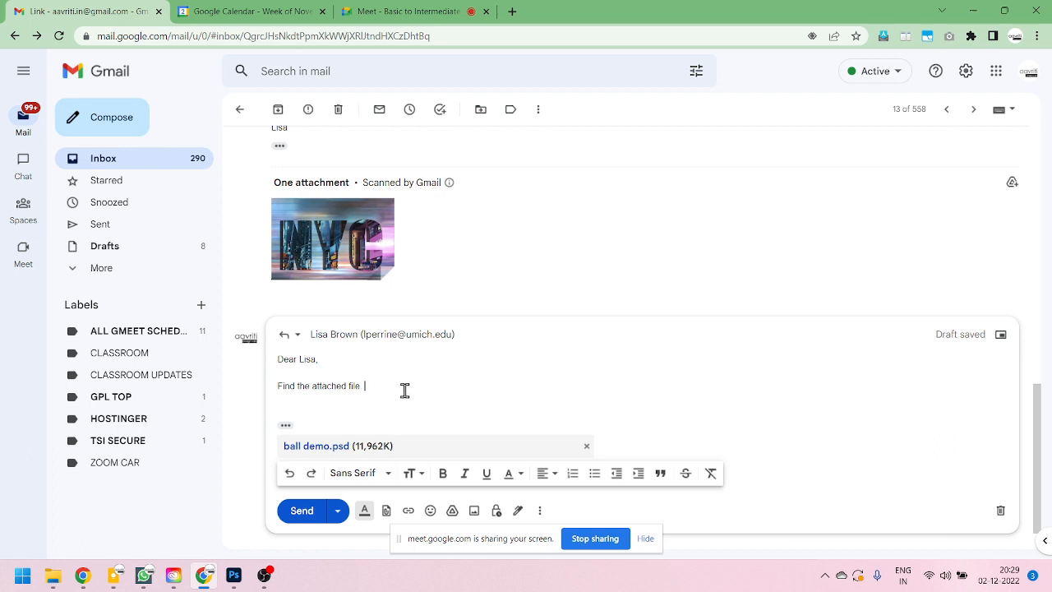
Step: Close the reply with "Regards," and the sender's full name, and send it
key(Return)
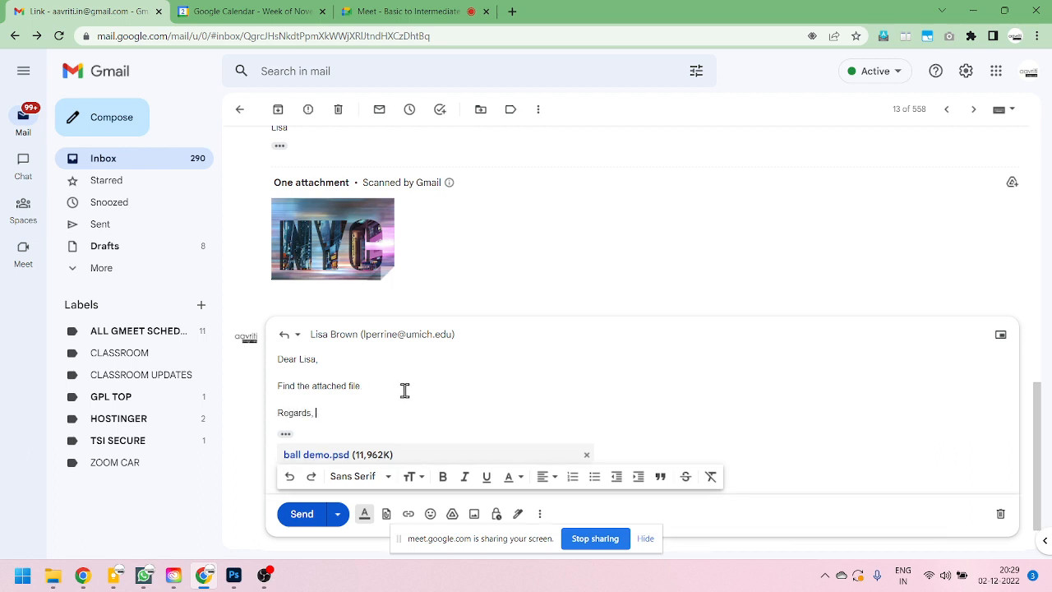
text(Rogards,)
key(Return)
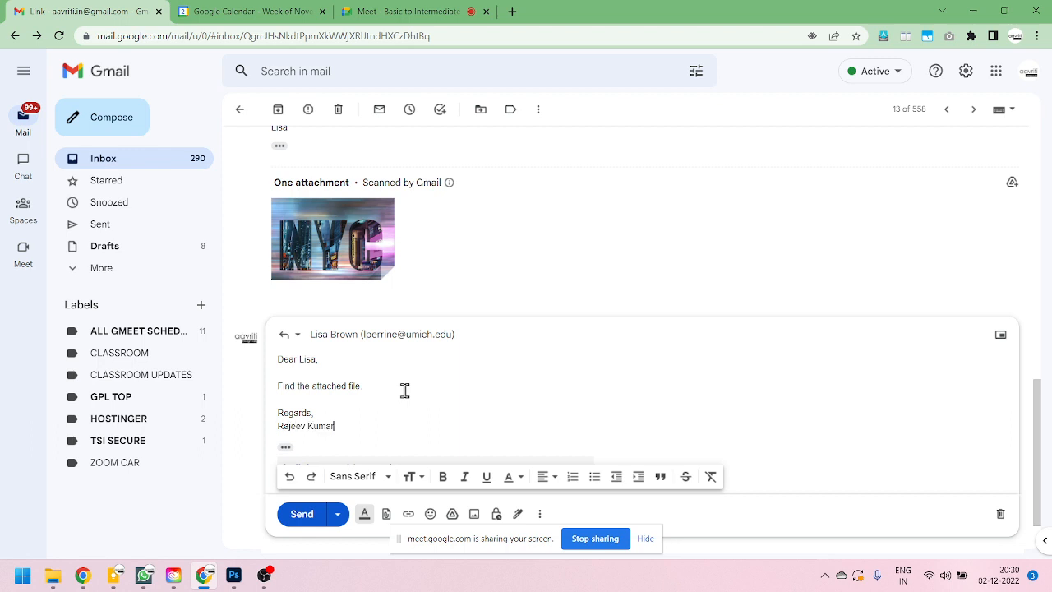
click(299, 515)
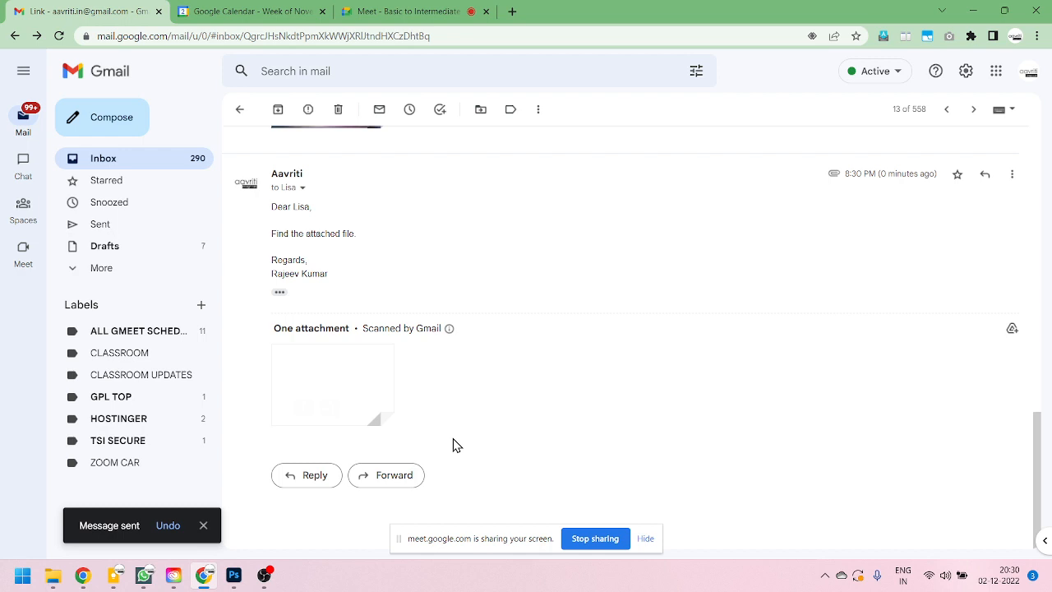
click(264, 576)
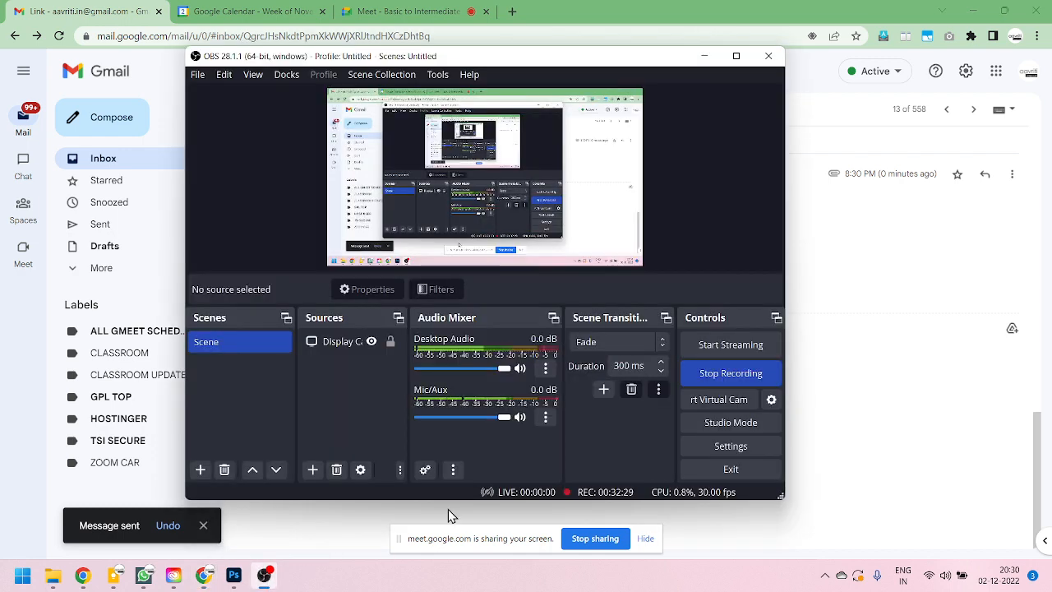